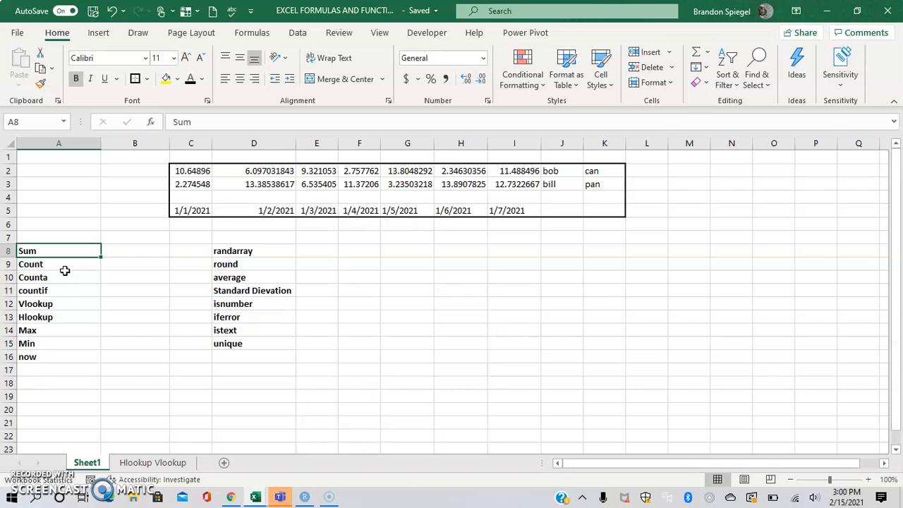
Select the bordered sample data block C2:K5 to examine its numbers, dates and text entries
key("shift+space")
key("Up")
key("Up")
key("Right")
key("Up")
key("Up")
key("Right")
key("Up")
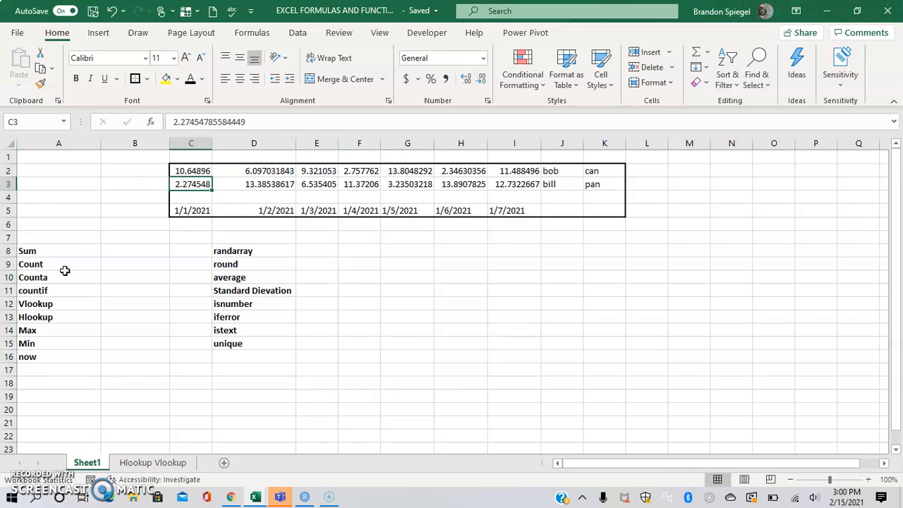
key("Up")
key("ctrl+shift+Down")
key("ctrl+shift+Right")
key("ctrl+shift+Down")
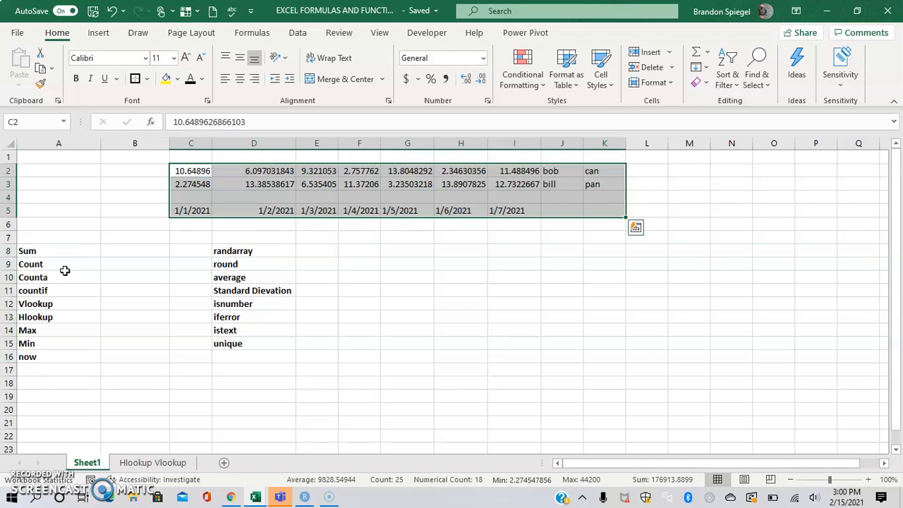
key("Home")
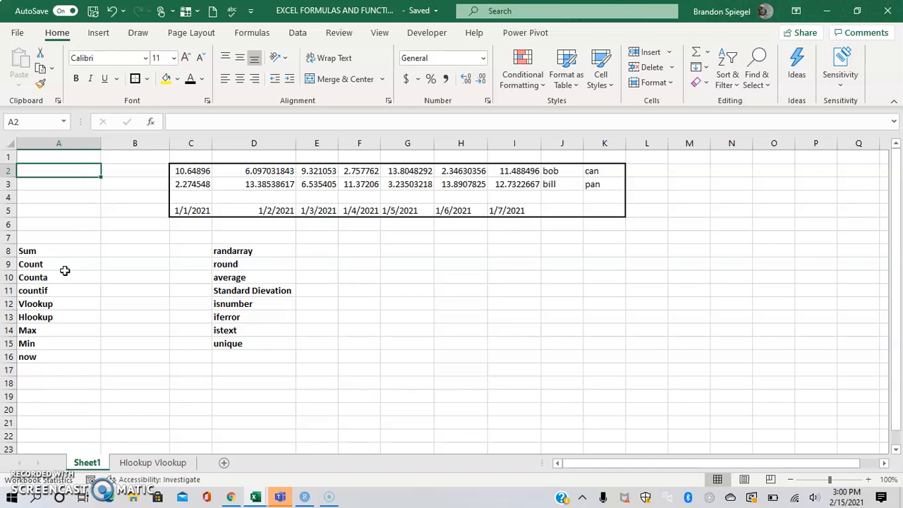
Enter the formula =5+5 in cell B8 beside the Sum label
key("Down")
key("Down")
key("Down")
key("Down")
key("Down")
key("Down")
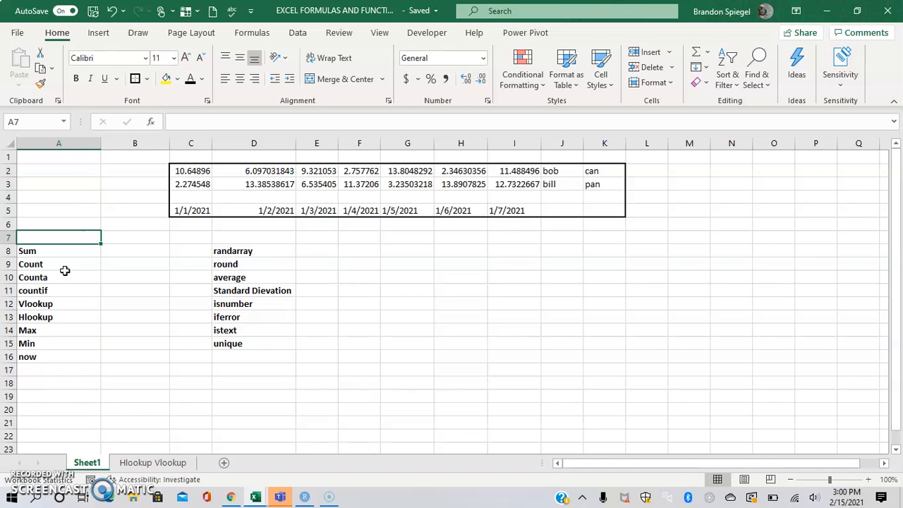
key("Right")
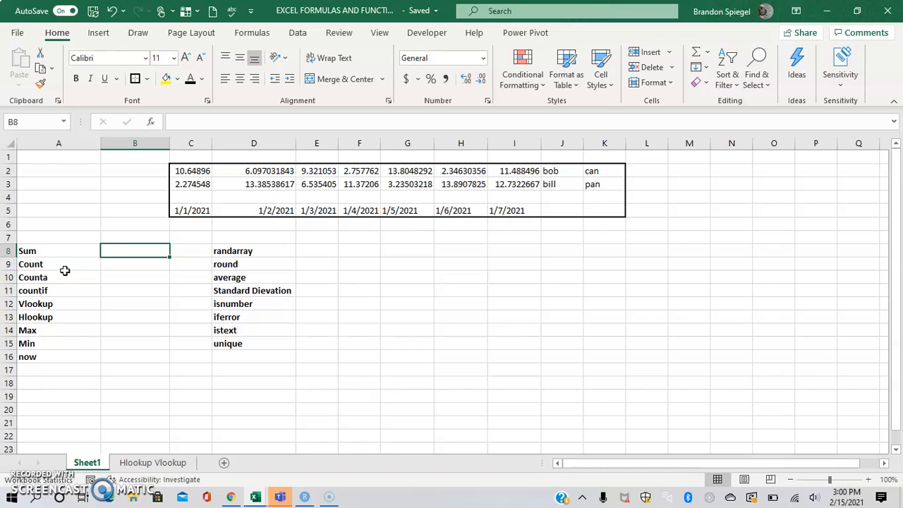
type("=5+5")
key("Return")
key("Up")
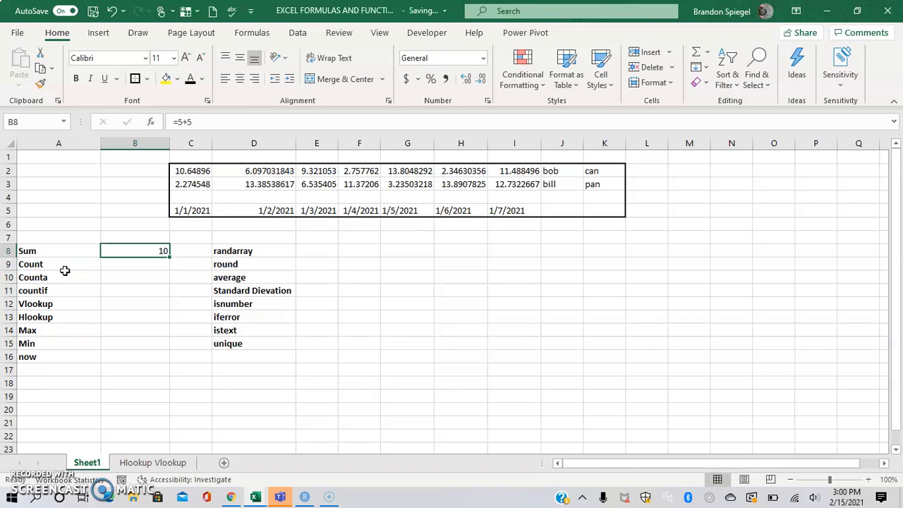
Replace the formula in B8 with a reference to cell C5
type("=")
key("Up")
key("Up")
key("Up")
key("Right")
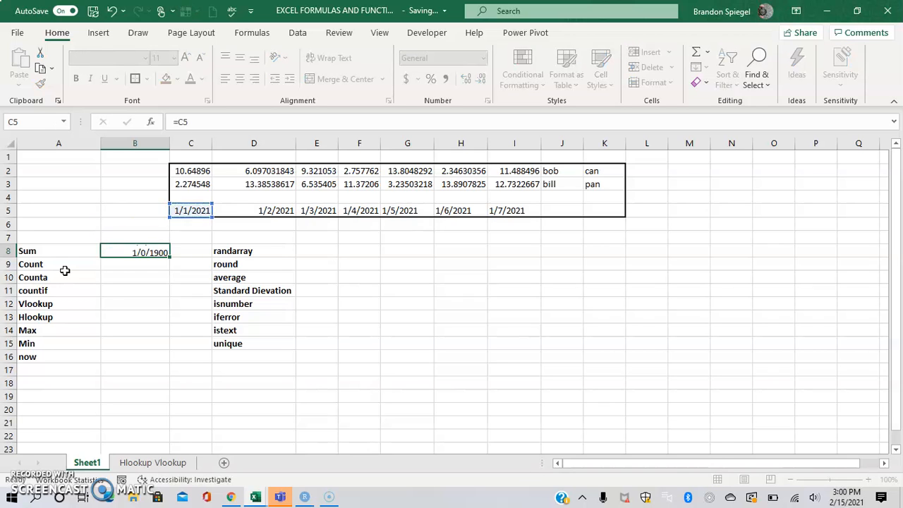
key("ctrl+Return")
Try the formula =SUM(C3:E3) in cell B8 and clear the cell
type("=sum(")
key("Up")
key("Up")
key("Up")
key("Right")
key("Up")
key("Up")
key("shift+Right")
key("shift+Right")
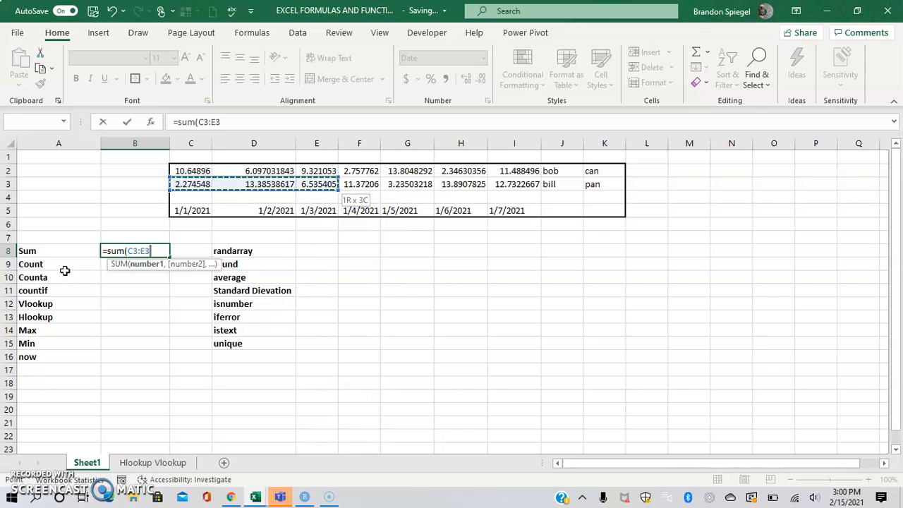
key("ctrl+Return")
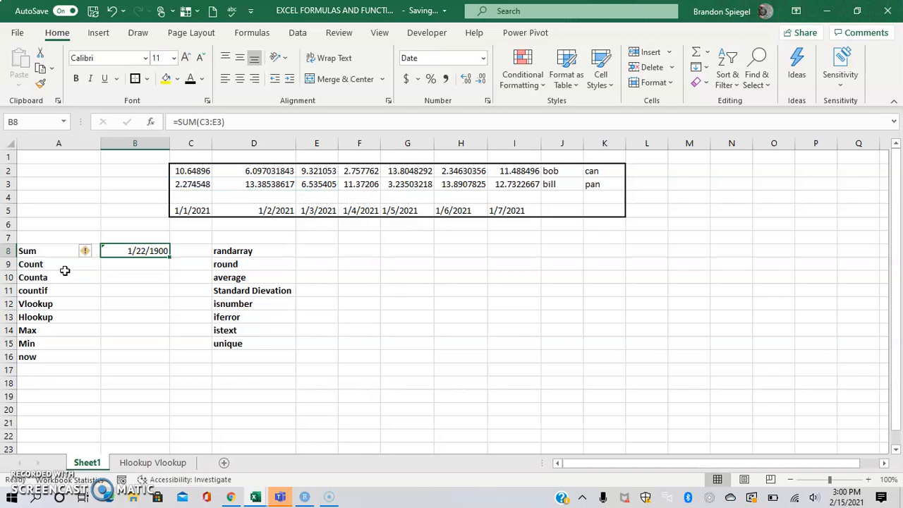
key("Delete")
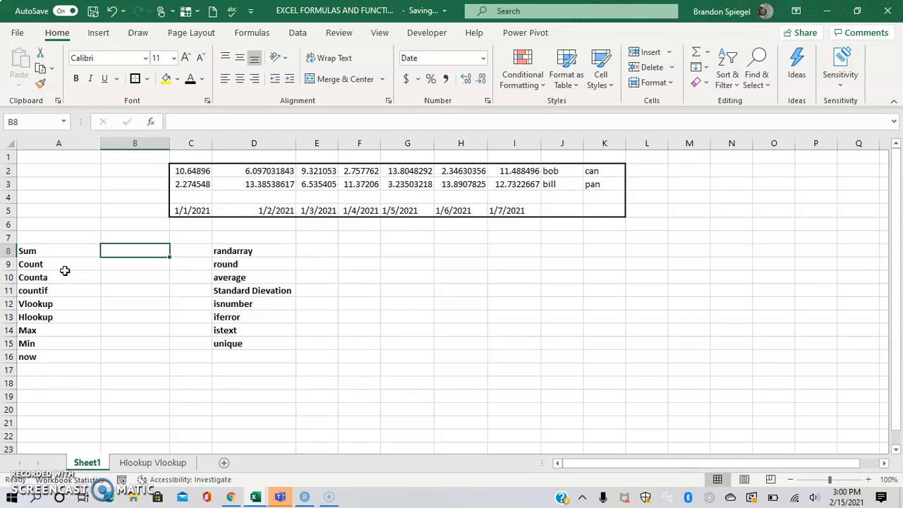
Examine the two lists of function names in columns A and D by selecting each list
type("=")
key("Escape")
key("Left")
key("ctrl+shift+Down")
key("Right")
key("Right")
key("Right")
key("ctrl+shift+Down")
key("Left")
key("Left")
key("Left")
key("ctrl+shift+Down")
key("Up")
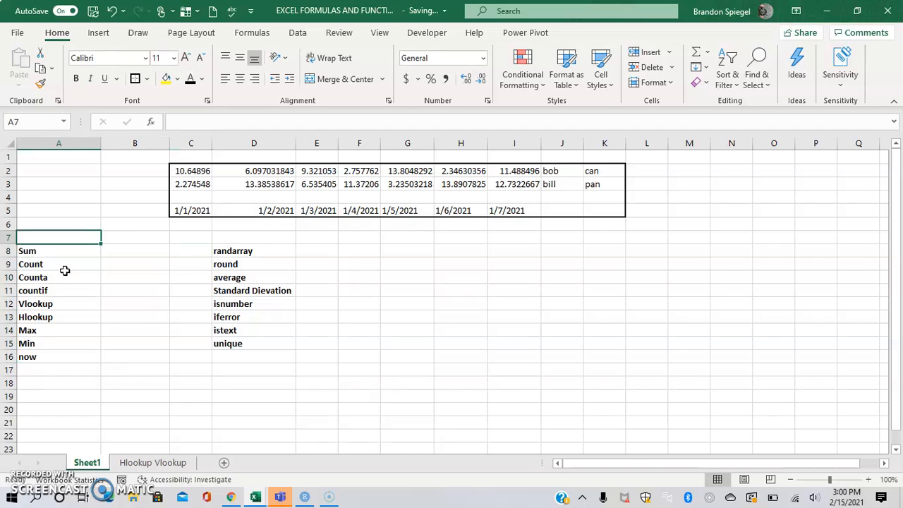
key("Down")
key("Right")
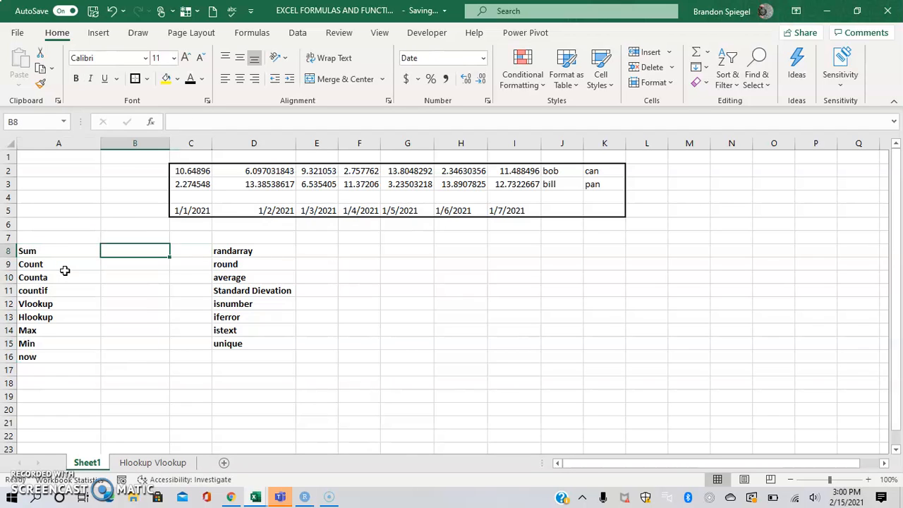
type("=")
key("Up")
key("Up")
key("Up")
key("Down")
key("Escape")
key("Up")
key("Up")
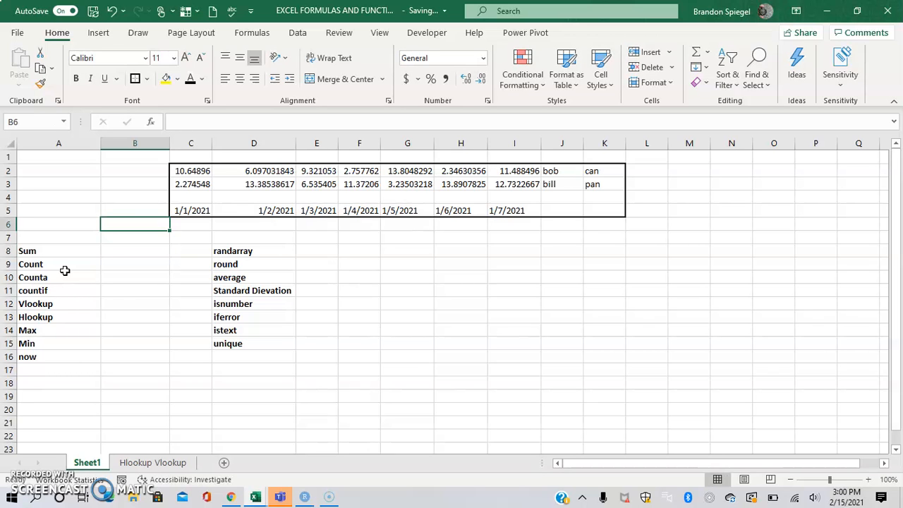
Enter the formula =C3+D3+E3 in cell B3 to add the first three row 3 values individually
key("Down")
key("Left")
key("Down")
key("Up")
key("Up")
key("Up")
key("Up")
key("Up")
key("Right")
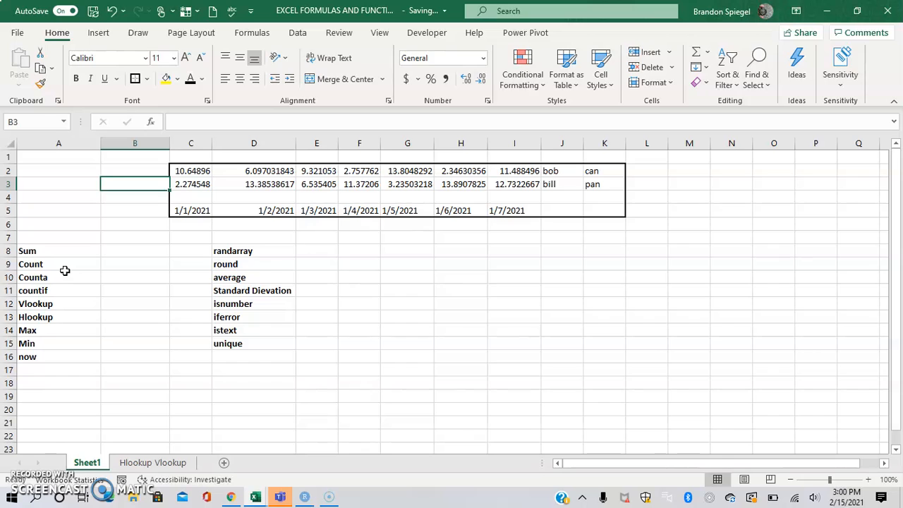
type("==")
key("Right")
key("BackSpace")
key("BackSpace")
key("BackSpace")
key("Right")
type("+")
key("Right")
type("+")
key("Right")
key("Right")
key("Right")
key("Return")
key("Up")
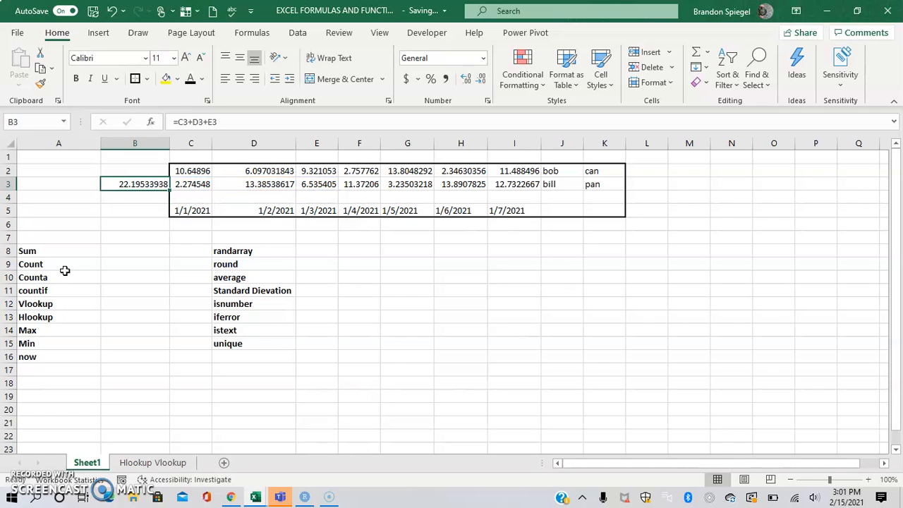
Inspect the cell references in the B3 addition formula and clear the cell
key("F2")
key("Escape")
key("Delete")
Enter =SUM(C2:I2) in cell B8 beside the Sum label to total the row 2 numbers
key("Left")
key("Down")
key("Down")
key("Down")
key("Down")
key("Down")
key("Right")
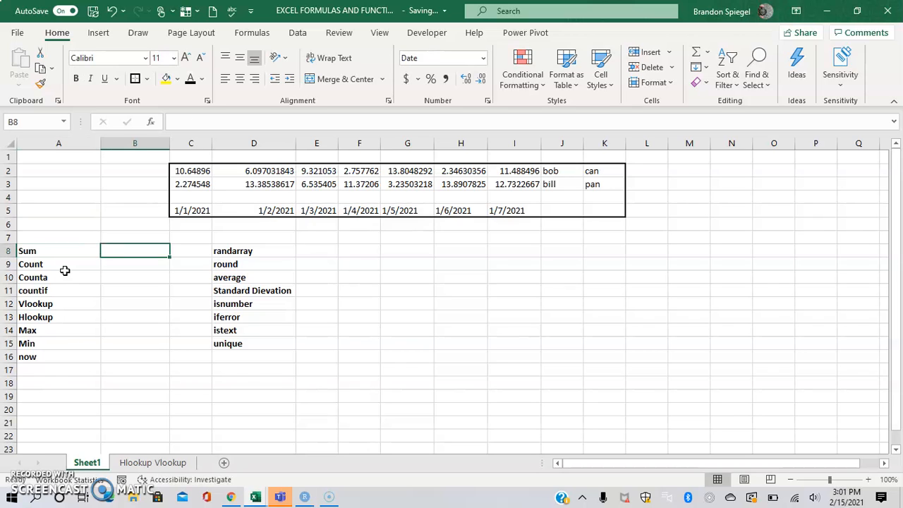
type("=sum(")
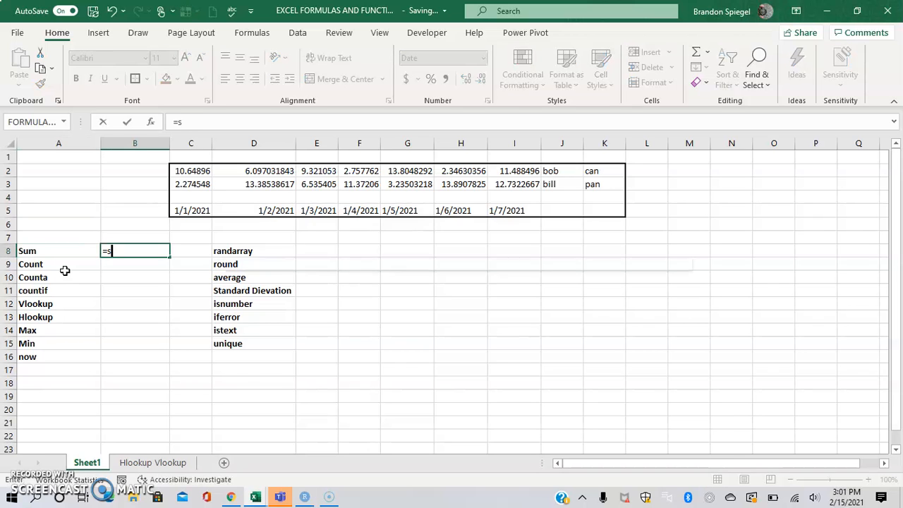
key("Up")
key("Up")
key("Up")
key("Up")
key("Up")
key("Right")
key("Up")
key("shift+Right")
key("shift+Right")
key("shift+Right")
key("shift+Right")
key("shift+Right")
key("shift+Right")
key("shift+Right")
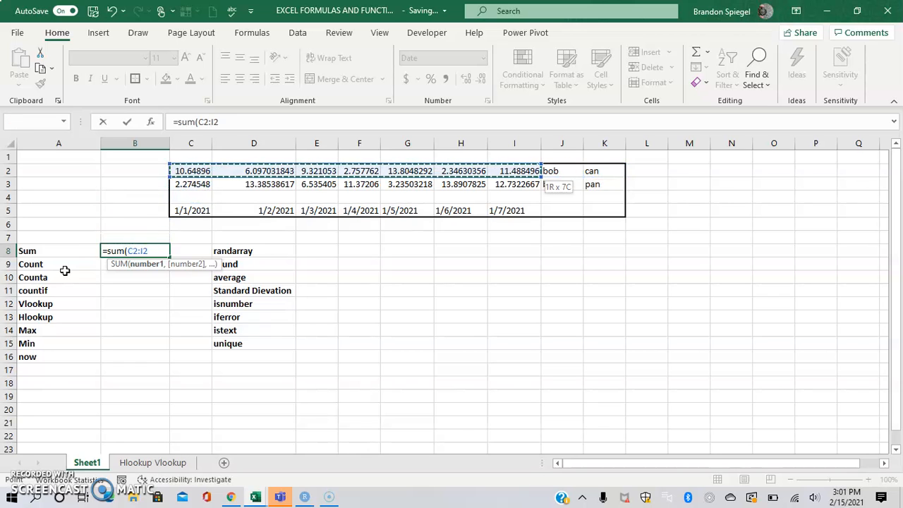
key("ctrl+Return")
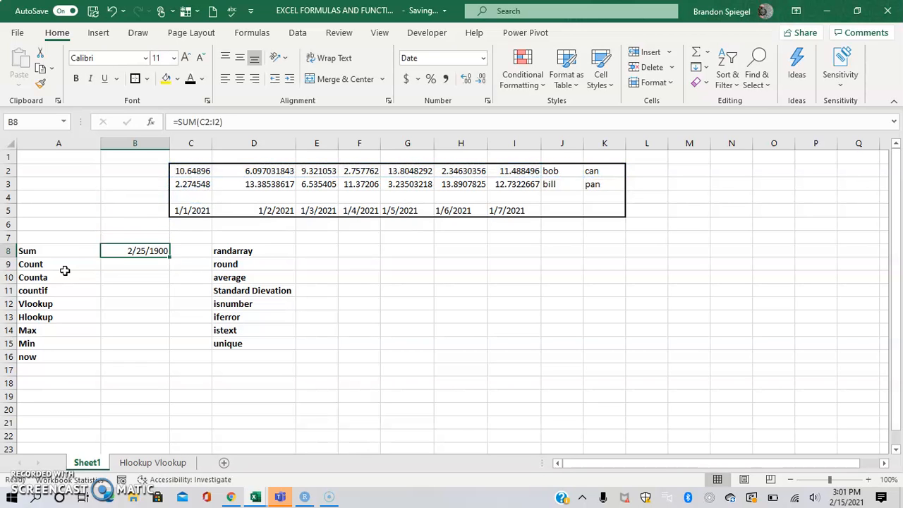
Format the sum in B8 as a number with two decimals and check the formula's range
key("ctrl+shift+1")
key("Up")
key("Down")
key("F2")
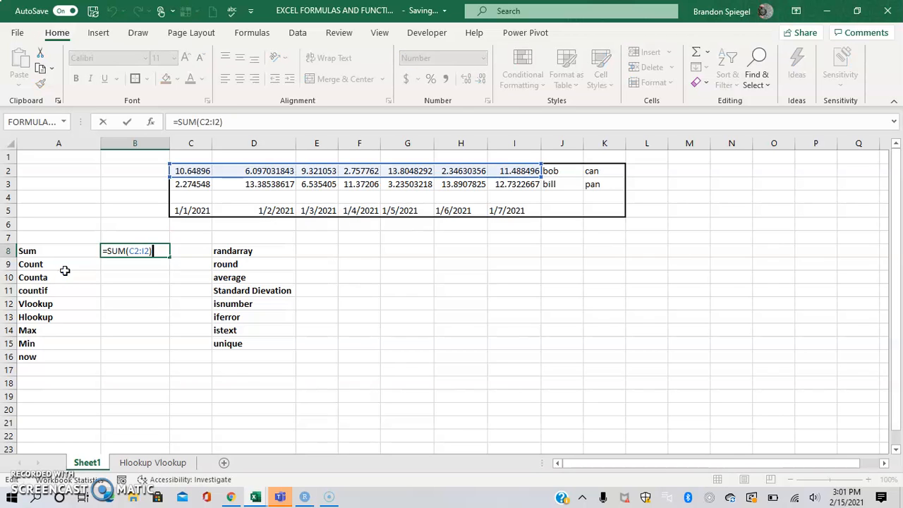
key("Return")
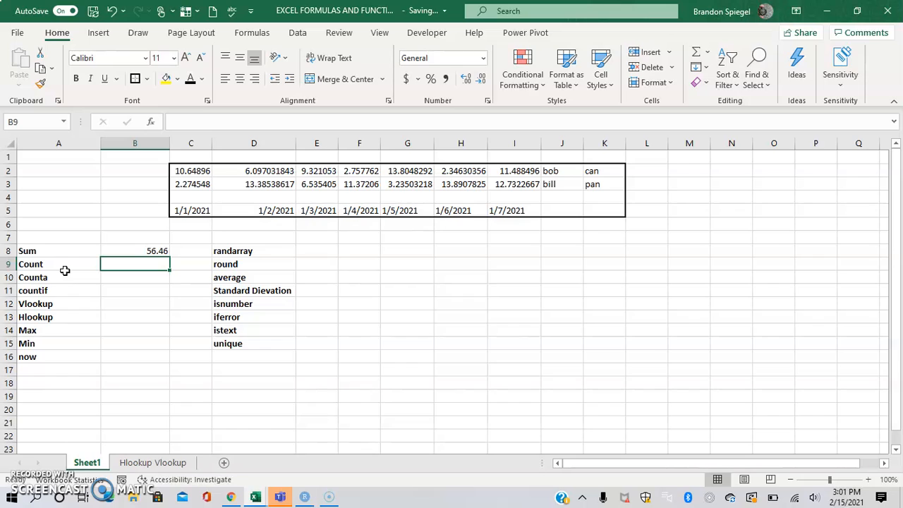
Enter =COUNT(C2:K2) in cell B9 beside the Count label to count the numeric entries in row 2
key("Left")
key("shift+Right")
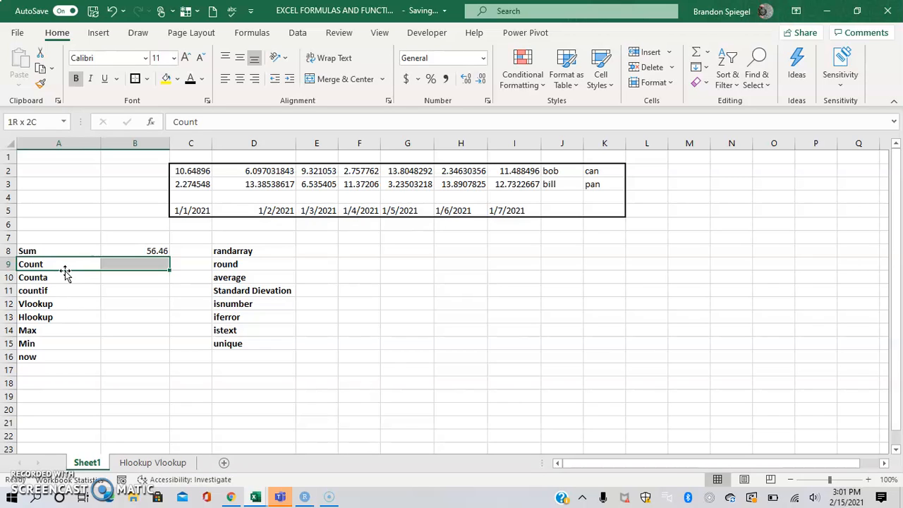
key("Right")
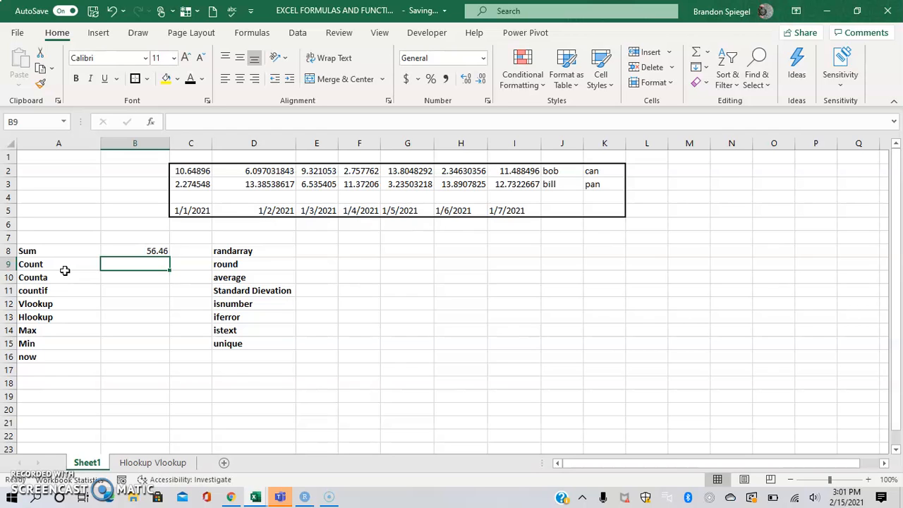
type("=count(")
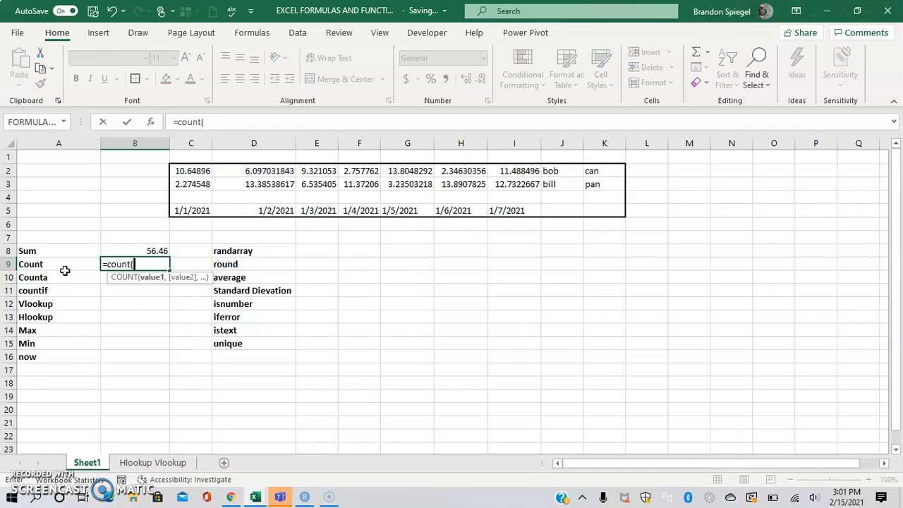
key("Up")
key("Up")
key("Up")
key("Up")
key("Up")
key("Up")
key("Right")
key("Up")
key("ctrl+shift+Right")
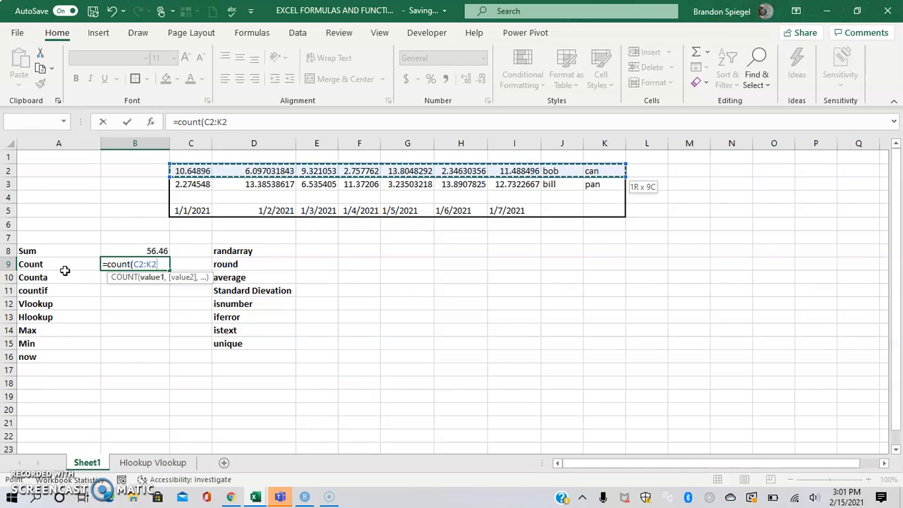
type(")")
key("Return")
key("Up")
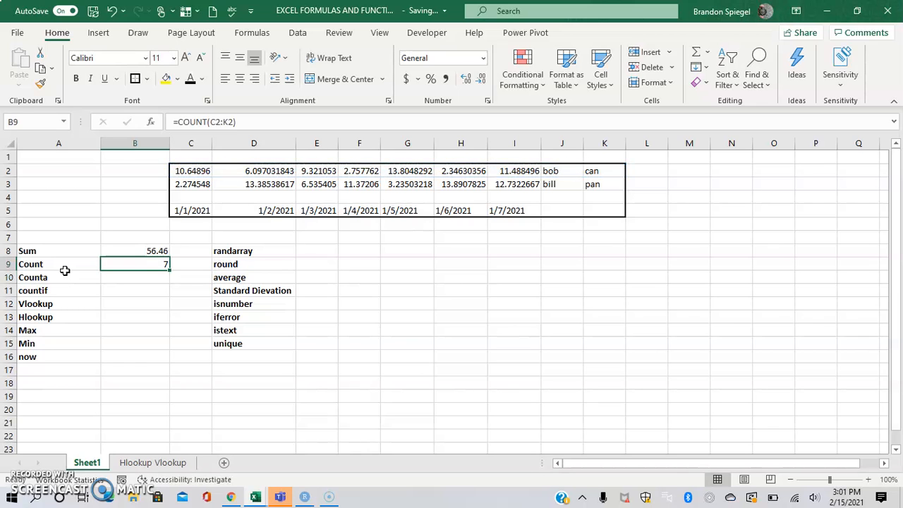
Check which range the COUNT formula in B9 covers and highlight the Count row with its result
key("F2")
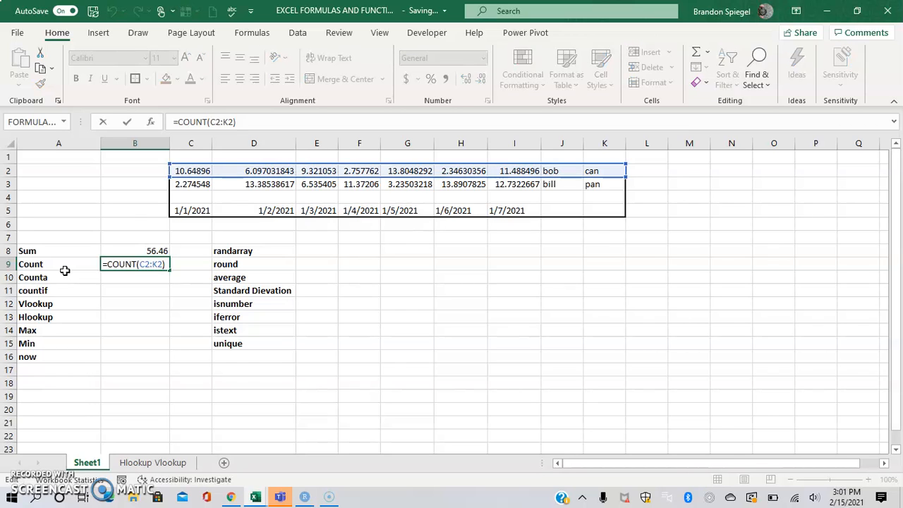
key("Return")
left_click(65, 268)
key("shift+Right")
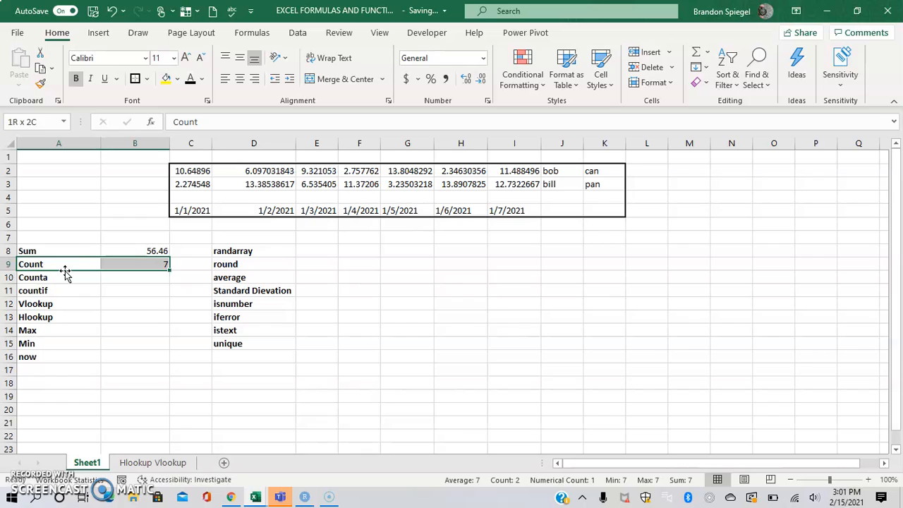
Enter =COUNTA(C2:K2) in cell B10 beside the Counta label to count all non-empty cells in row 2
left_click(65, 275)
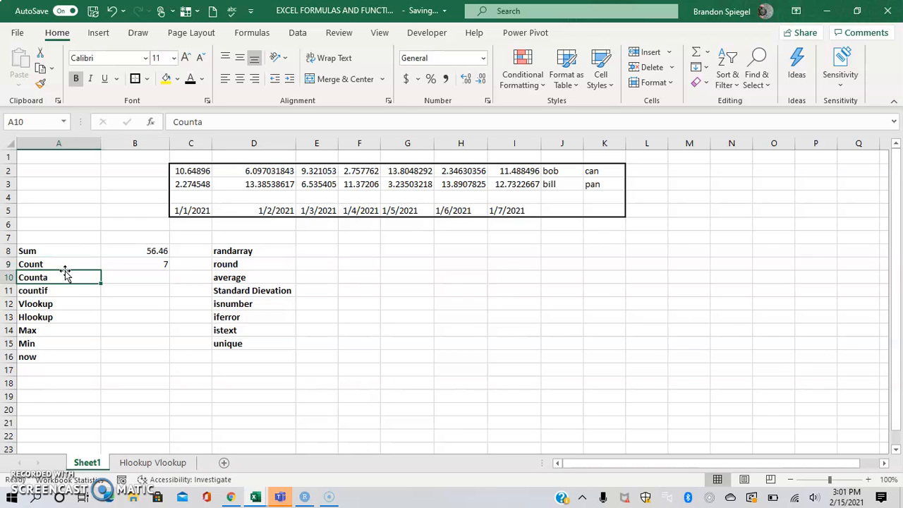
key("shift+Right")
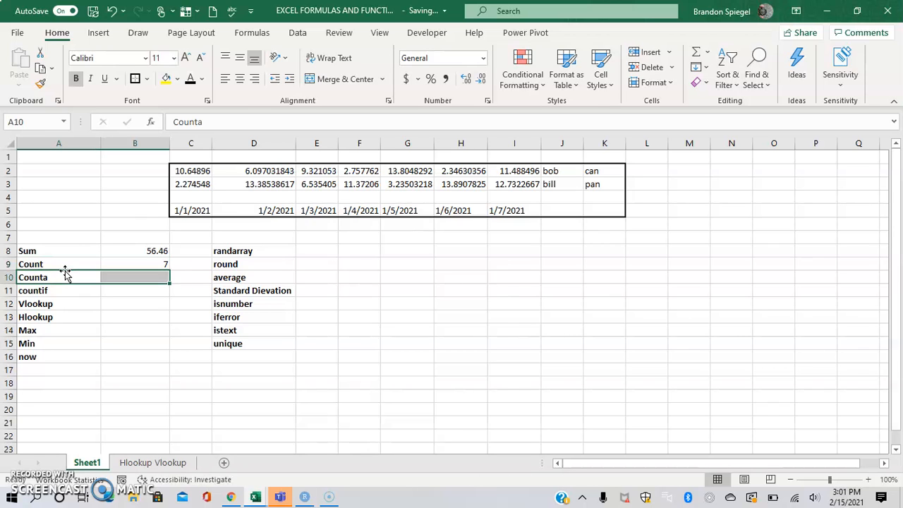
key("Right")
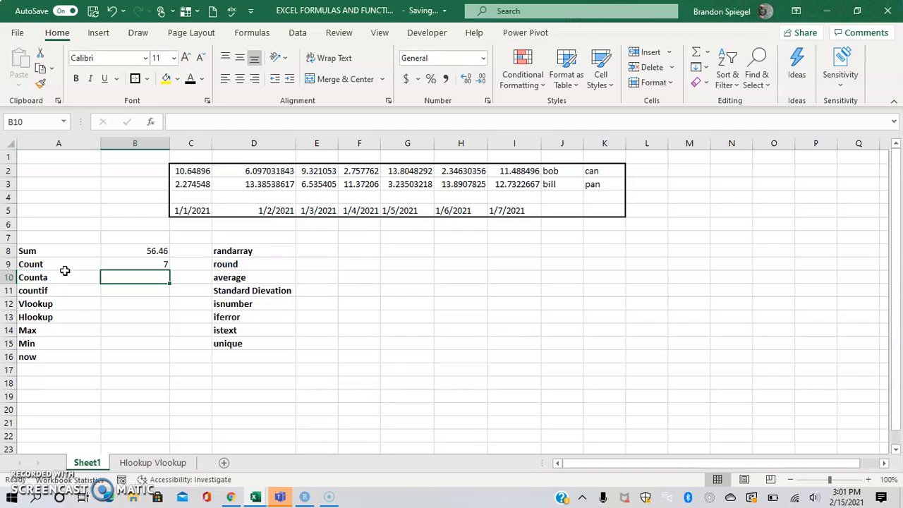
type("=co")
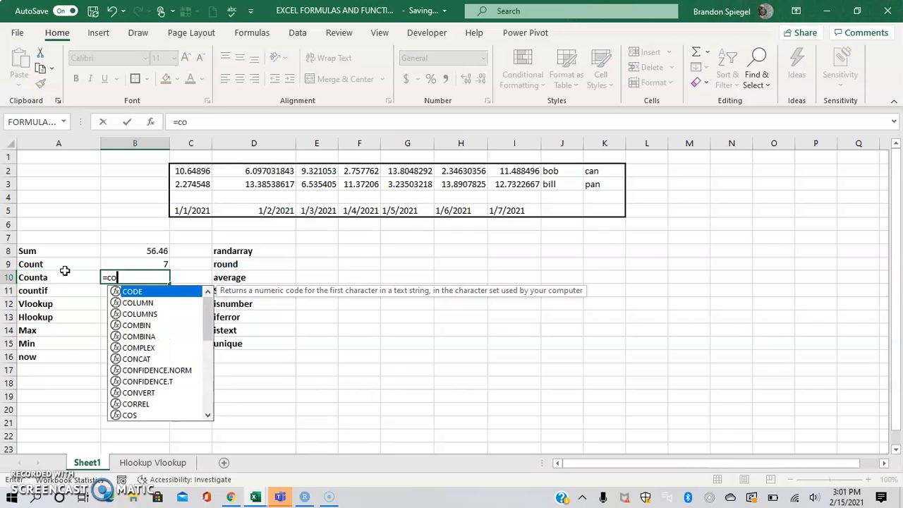
type("unta(")
key("Up")
key("Up")
key("Up")
key("Up")
key("Up")
key("Up")
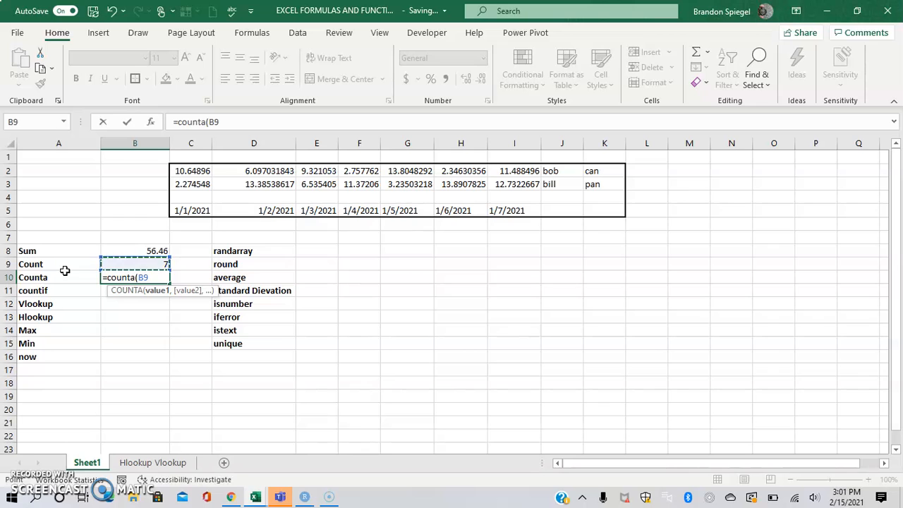
key("Up")
key("Up")
key("Right")
key("shift+Right")
key("shift+Right")
key("shift+Right")
key("shift+Right")
key("shift+Right")
key("shift+Right")
key("shift+Right")
key("shift+Right")
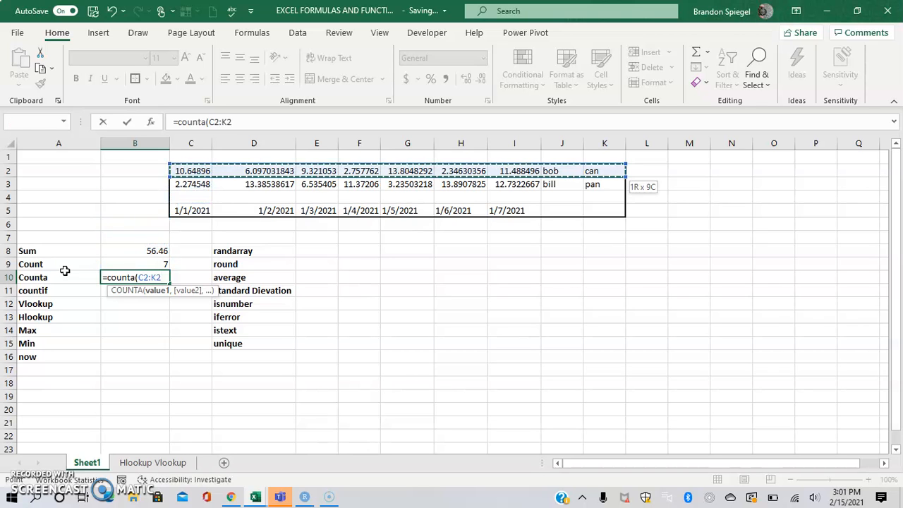
type(")")
key("Return")
Compare the ranges used by the COUNT formula in B9 and the COUNTA formula in B10
key("Up")
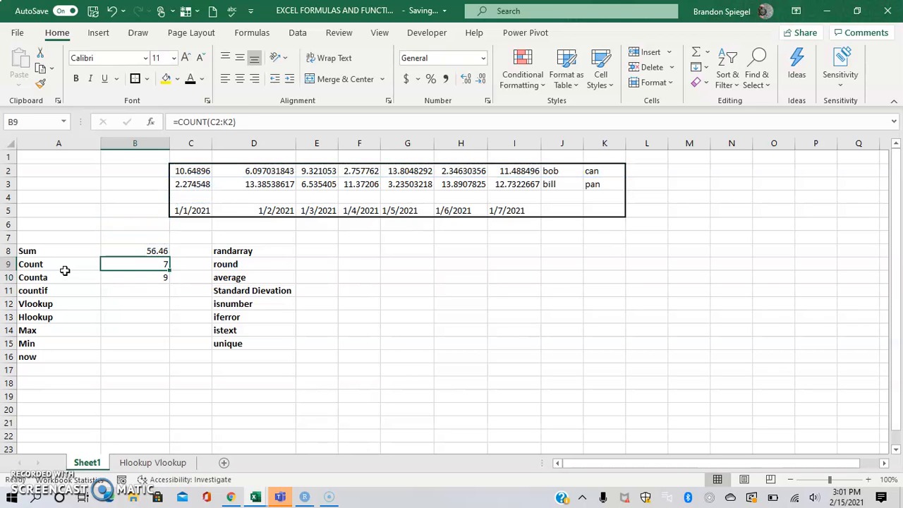
key("F2")
key("Return")
key("F2")
key("Escape")
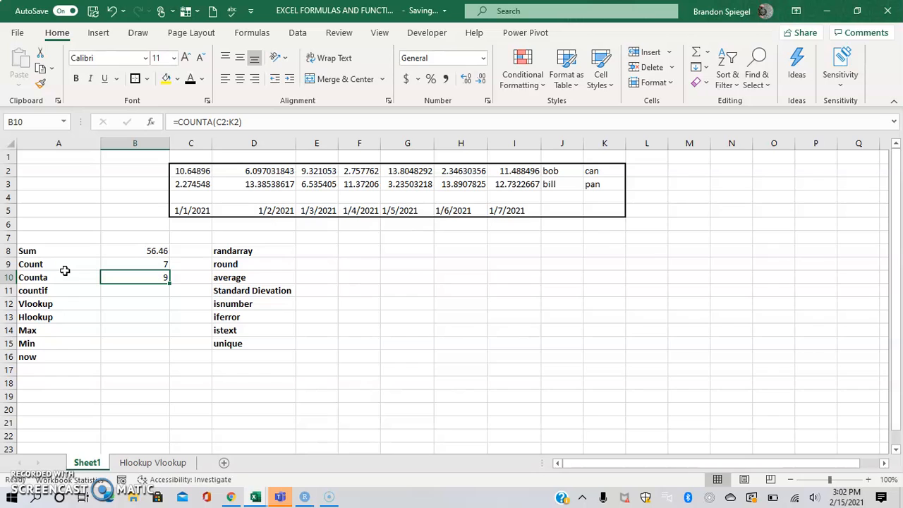
key("F2")
key("Escape")
key("Down")
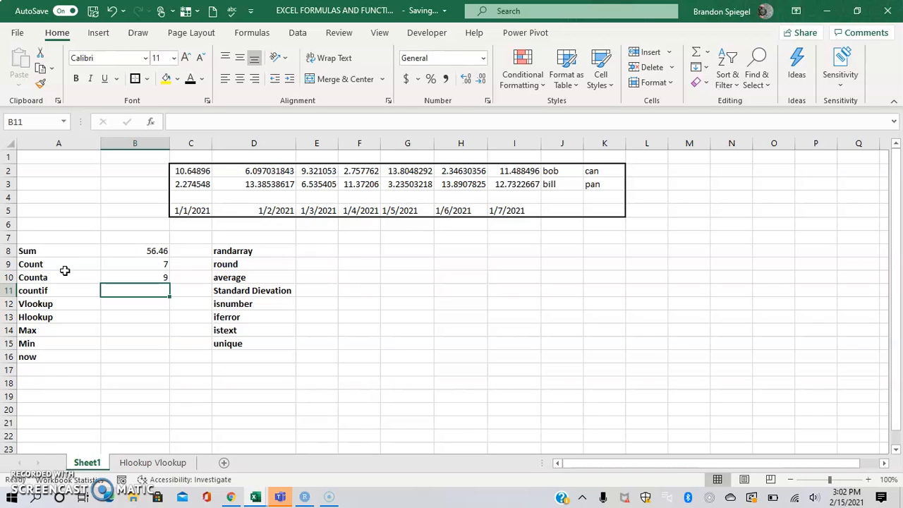
Examine the countif label in A11 and the row 2 data that starts at C2
key("Left")
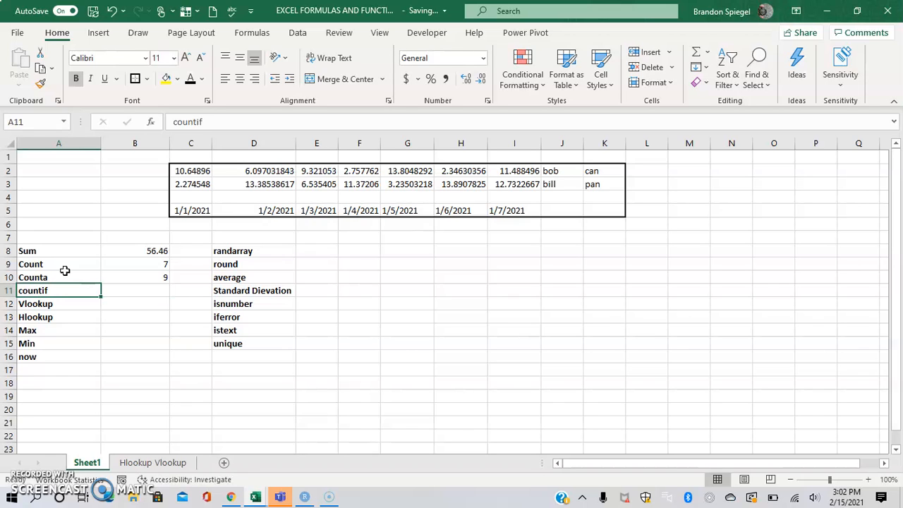
key("Right")
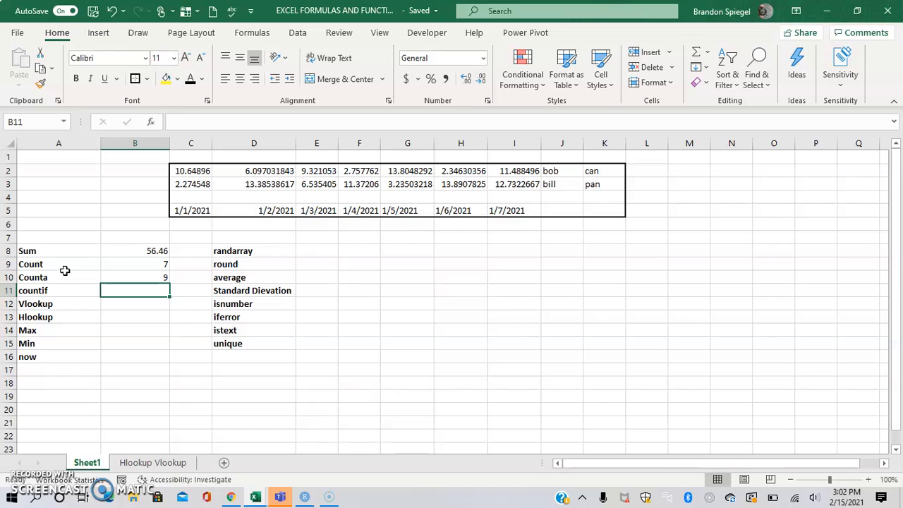
key("Left")
key("shift+Right")
key("shift+Left")
key("Right")
key("Up")
key("Up")
key("Up")
key("Up")
key("Up")
key("Up")
key("Up")
key("Up")
key("Up")
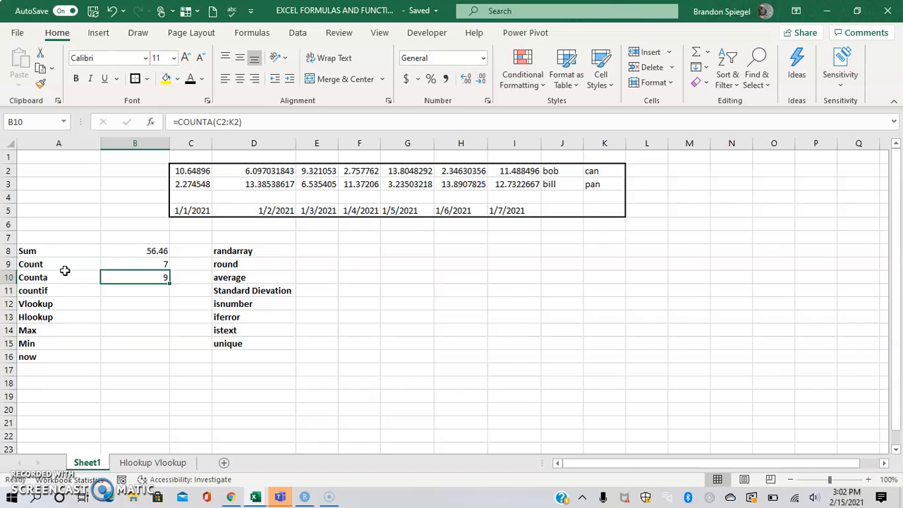
key("Right")
key("ctrl+shift+Right")
key("Left")
key("Down")
key("Down")
key("Down")
key("Down")
key("Down")
key("Down")
key("Down")
key("Down")
key("Down")
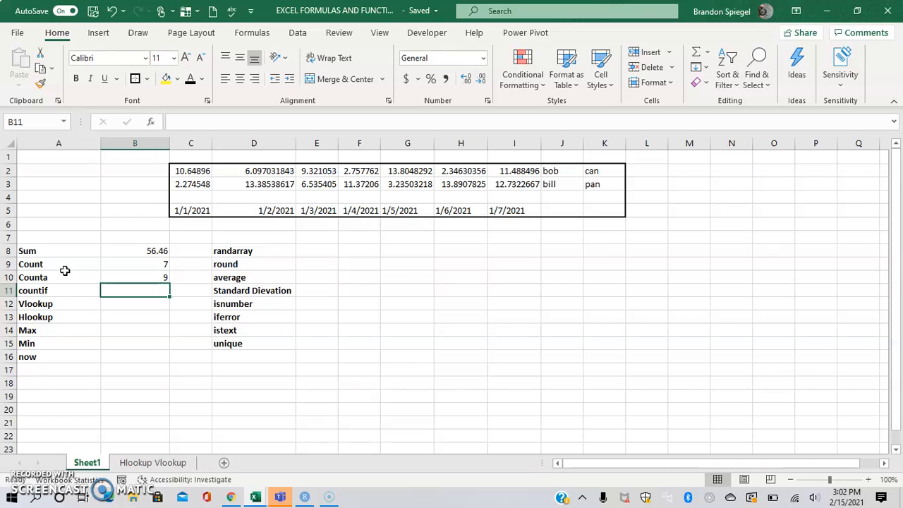
Enter =COUNTIF(C2:I2,">=7") in cell B11 to count the row 2 numbers of at least 7
type("=countif")
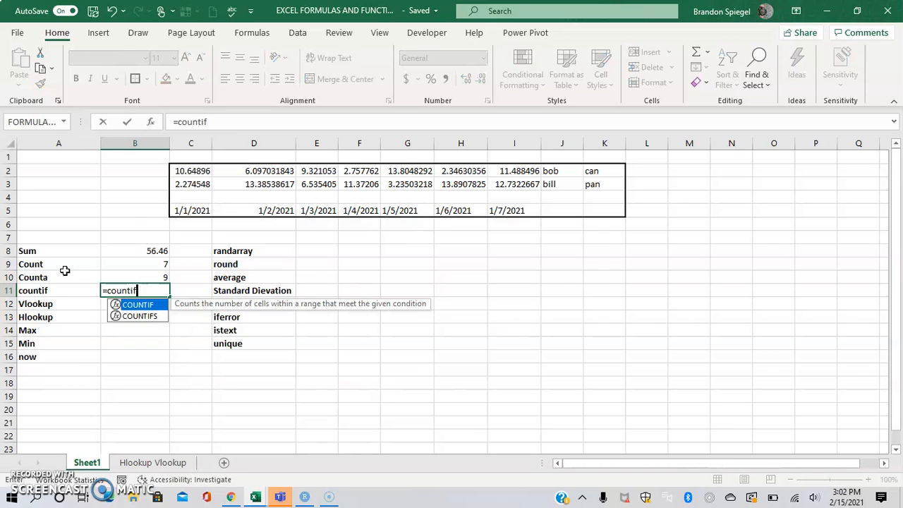
type("(")
key("Right")
key("Right")
key("Up")
key("Up")
key("Up")
key("Up")
key("Up")
key("Up")
key("Up")
key("Left")
key("Up")
key("Up")
key("shift+Right")
key("shift+Right")
key("shift+Right")
key("shift+Right")
key("shift+Right")
key("shift+Right")
key("shift+Right")
key("shift+Right")
key("shift+Left")
key("shift+Left")
type(",")
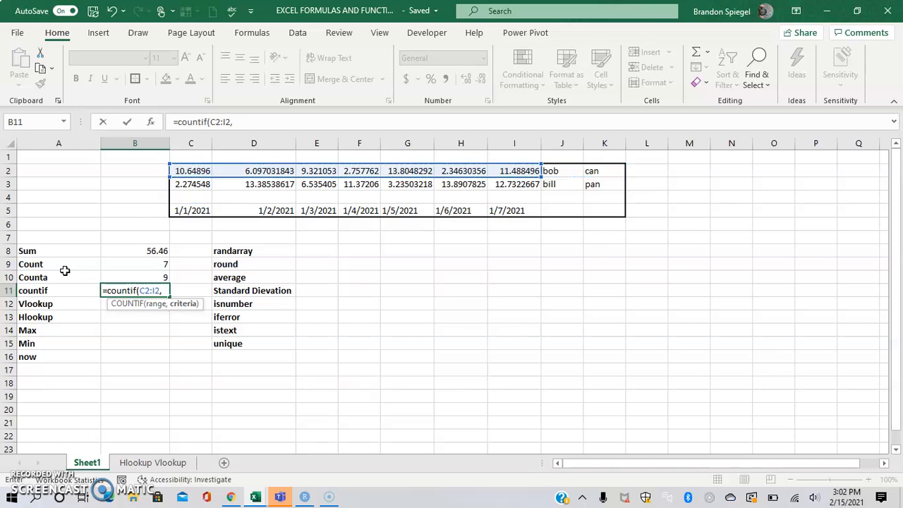
type("\">=7\")")
key("Return")
key("Up")
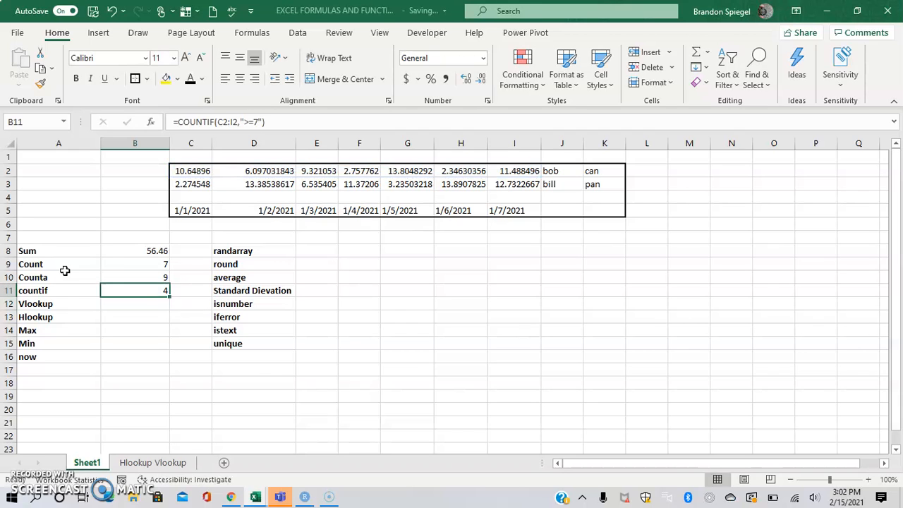
Change the COUNTIF criterion in B11 to ">=11"
key("F2")
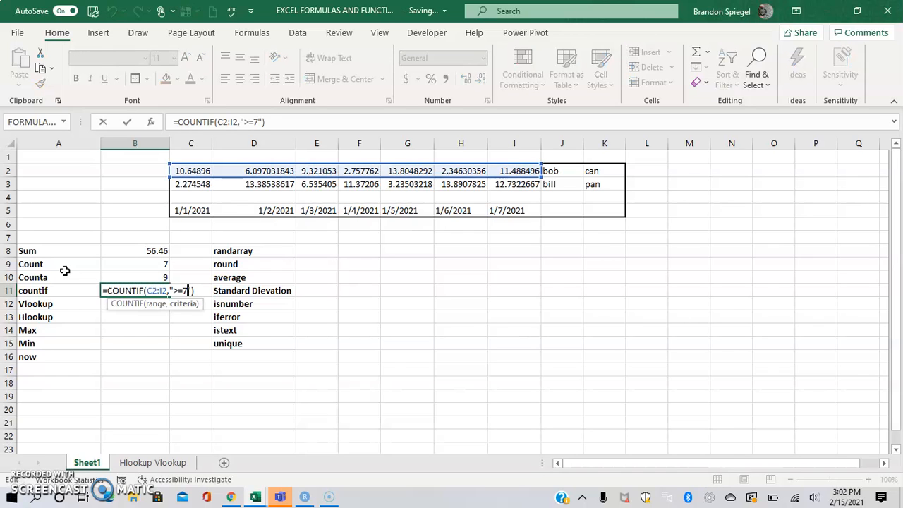
key("Left")
key("Left")
key("BackSpace")
type("11")
key("Return")
key("Up")
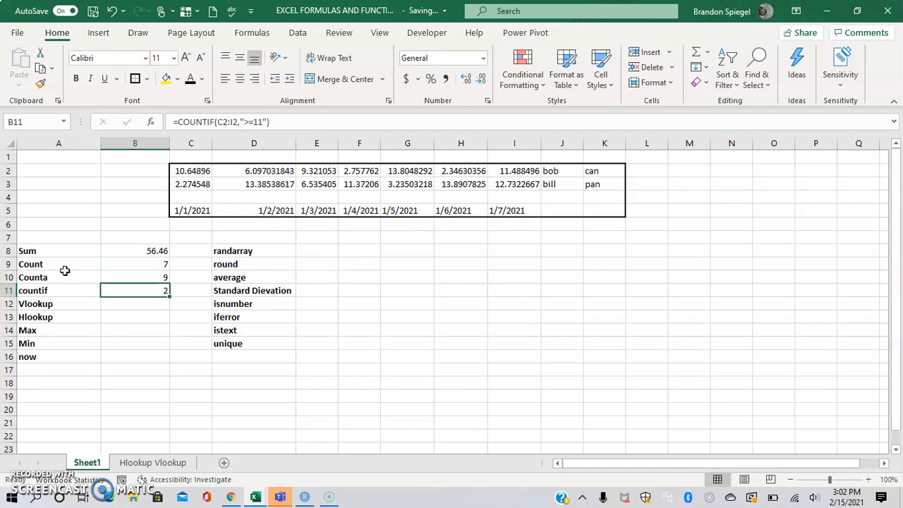
Enter the note "other tab" in B12 and B13 beside the Vlookup and Hlookup labels
key("Down")
key("Left")
key("shift+Down")
key("Up")
key("Down")
key("Right")
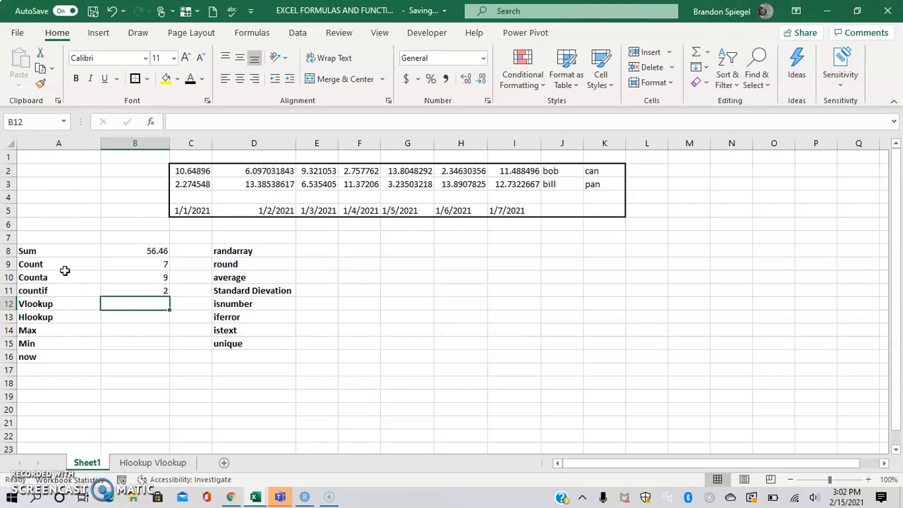
type("other tab")
key("Return")
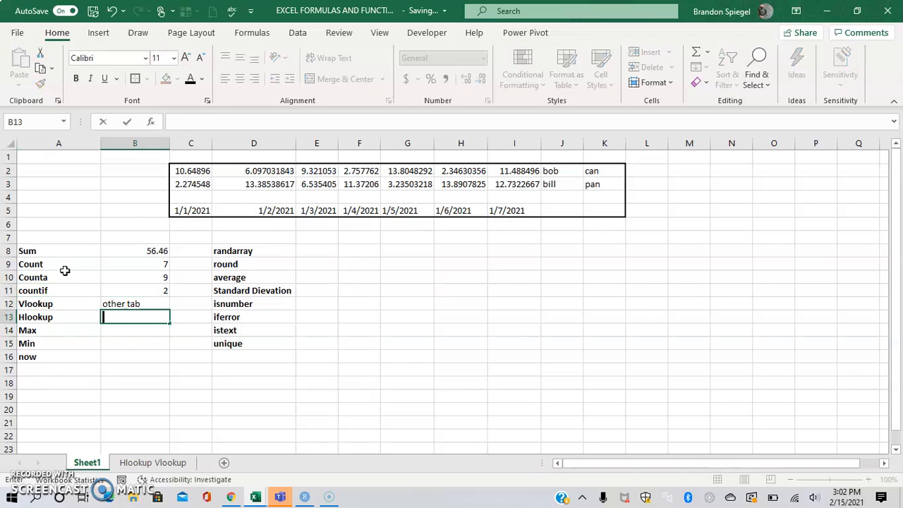
type("other tab")
key("Return")
key("Return")
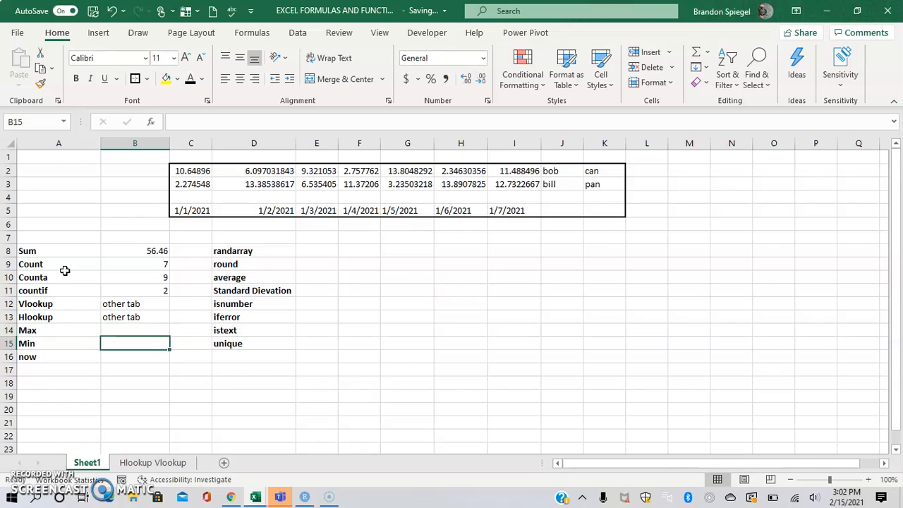
Switch to the Hlookup Vlookup sheet and review the Hlookup and Vlookup example blocks below the table
key("ctrl+Page_Down")
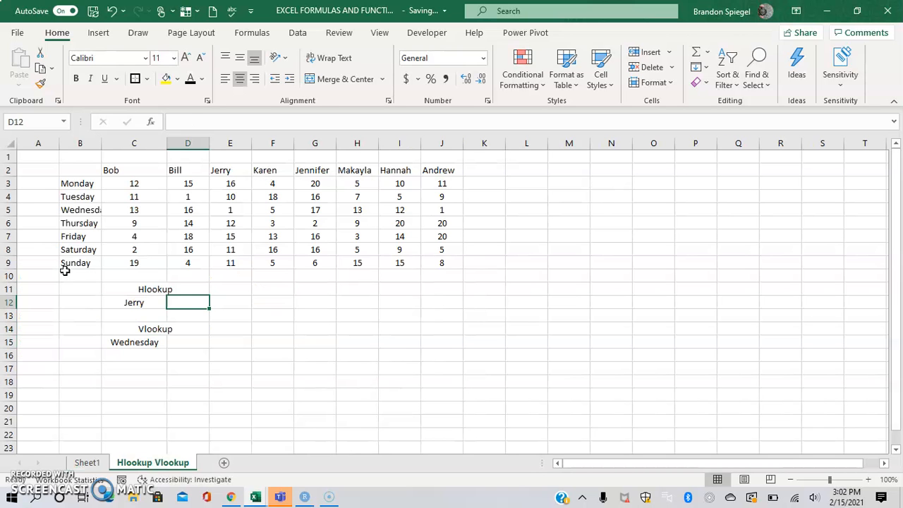
key("Left")
key("Up")
key("shift+Down")
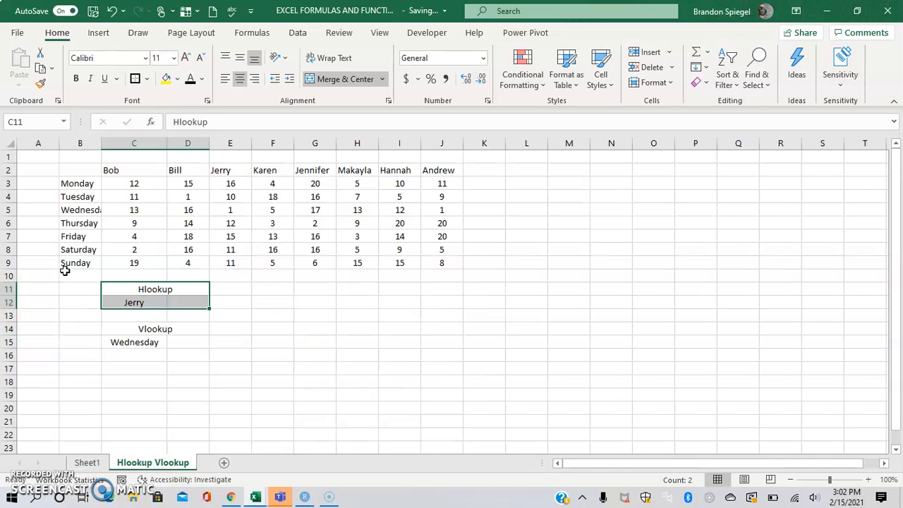
key("Down")
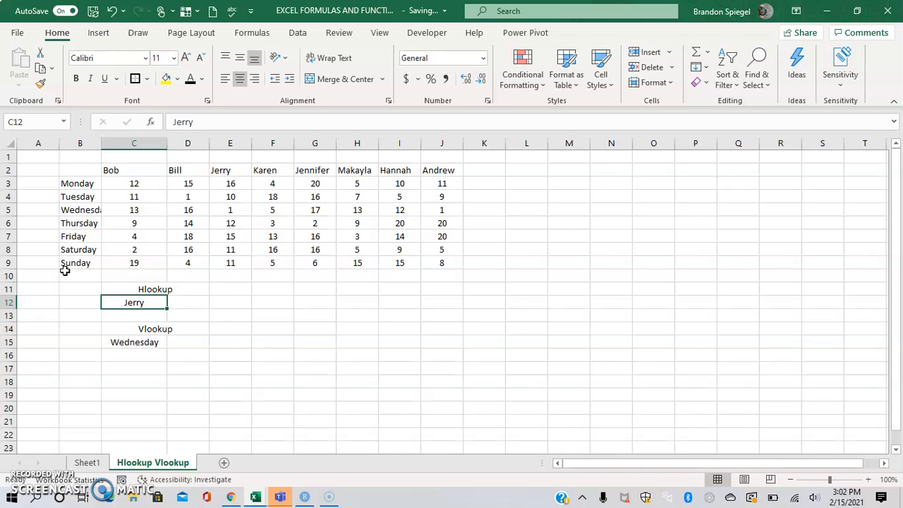
key("Down")
key("Down")
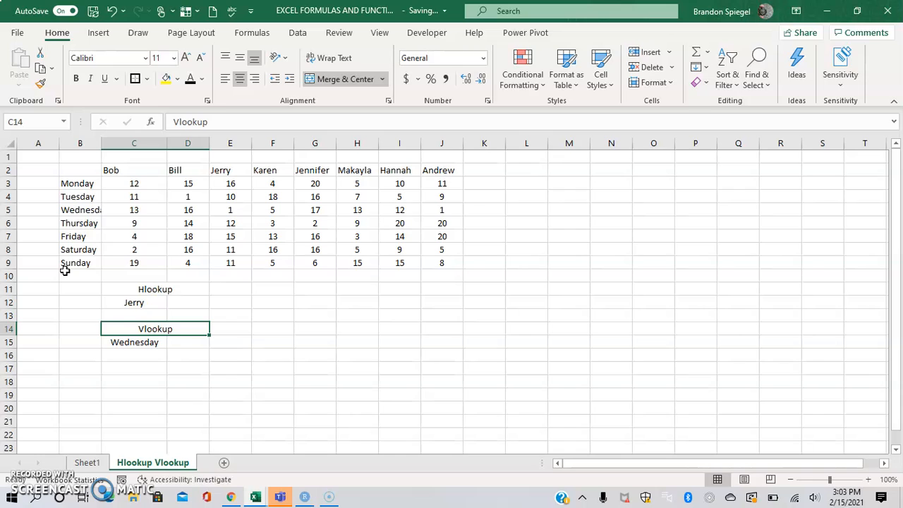
key("shift+Down")
key("Up")
key("Up")
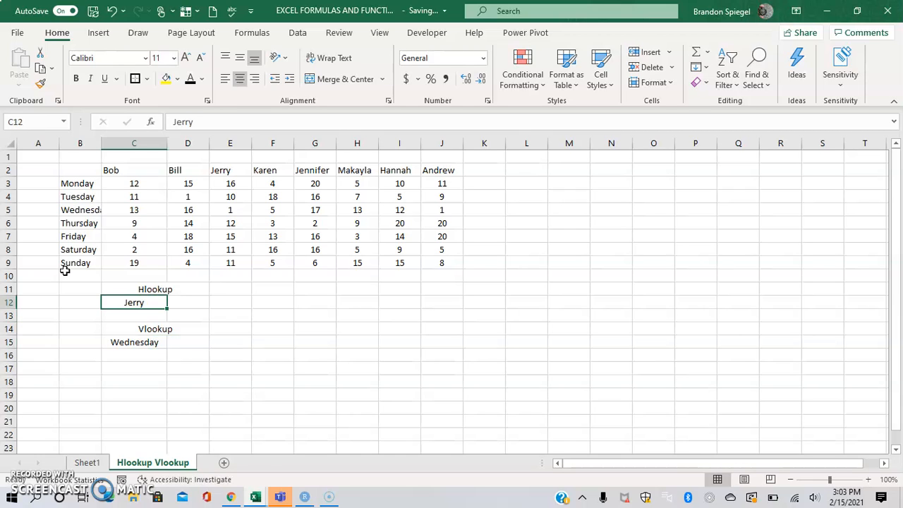
key("Up")
key("shift+Down")
key("shift+Down")
key("shift+Down")
key("shift+Down")
key("shift+Down")
key("shift+Up")
Start an HLOOKUP formula in D12 with the name in C12 as the lookup value
key("Down")
key("Right")
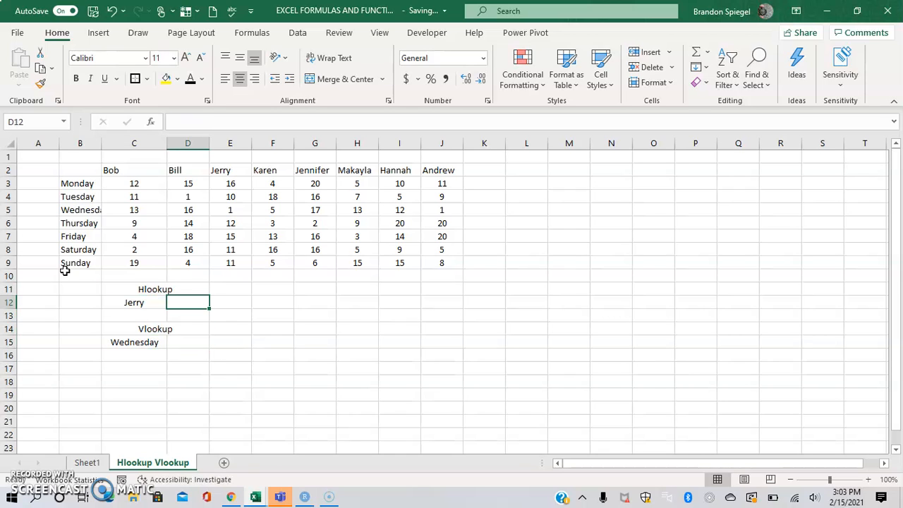
type("=hlooku")
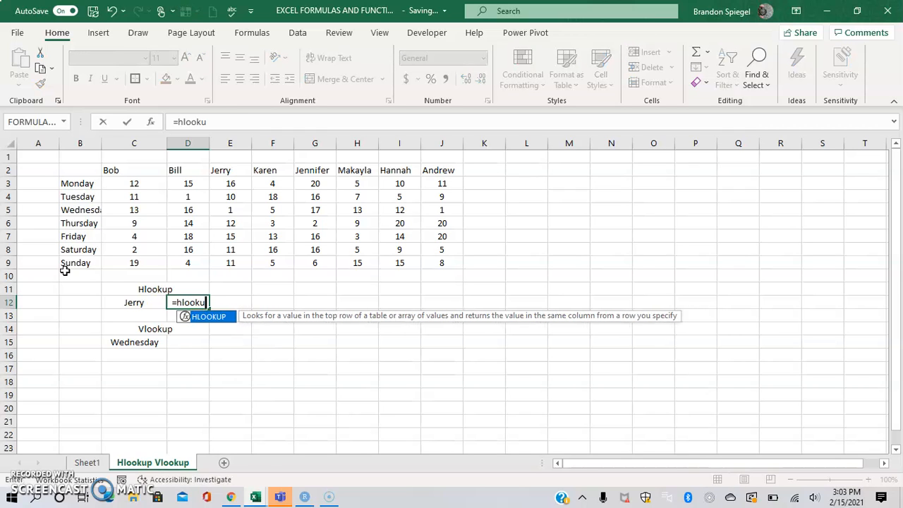
type("p(")
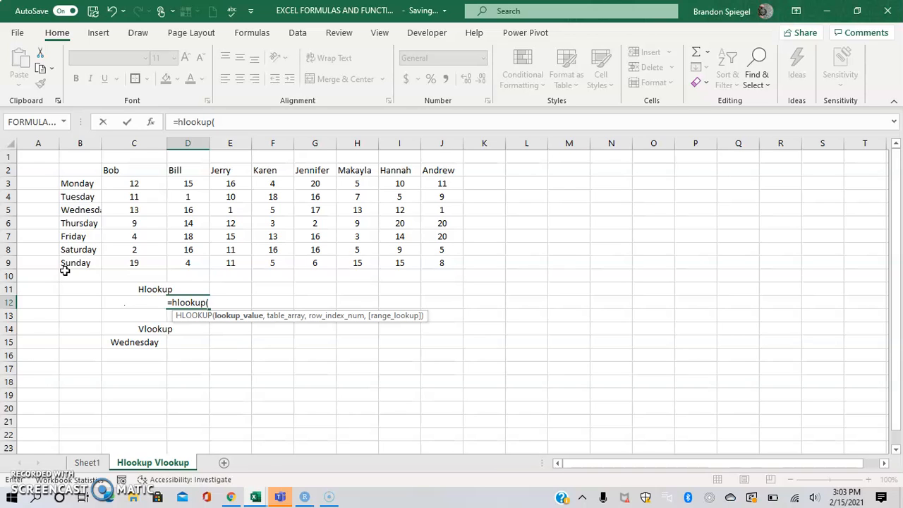
key("Left")
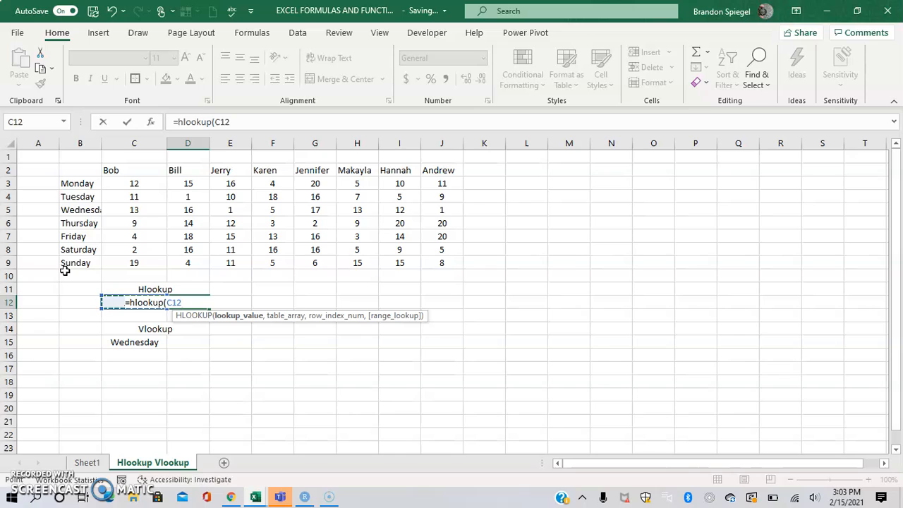
type(",")
key("Up")
key("Up")
key("Up")
key("Left")
key("ctrl+Up")
key("Up")
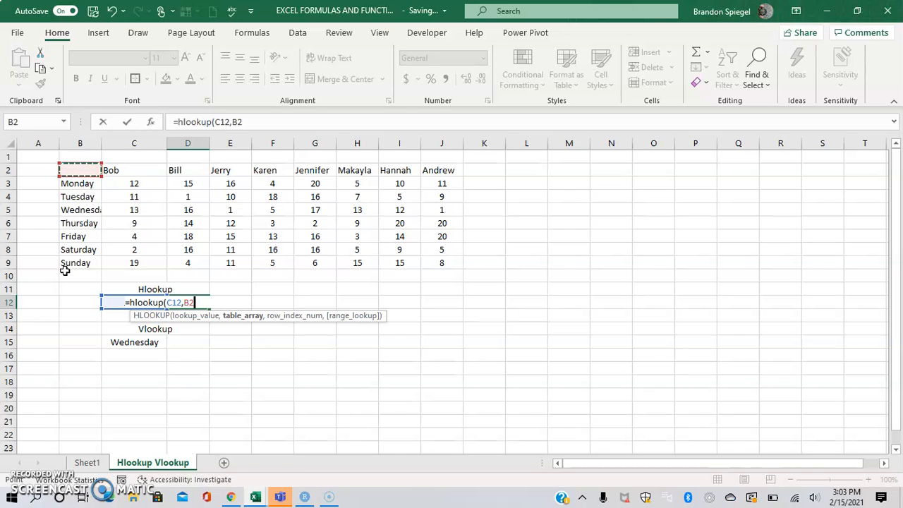
type("+")
key("Right")
key("Left")
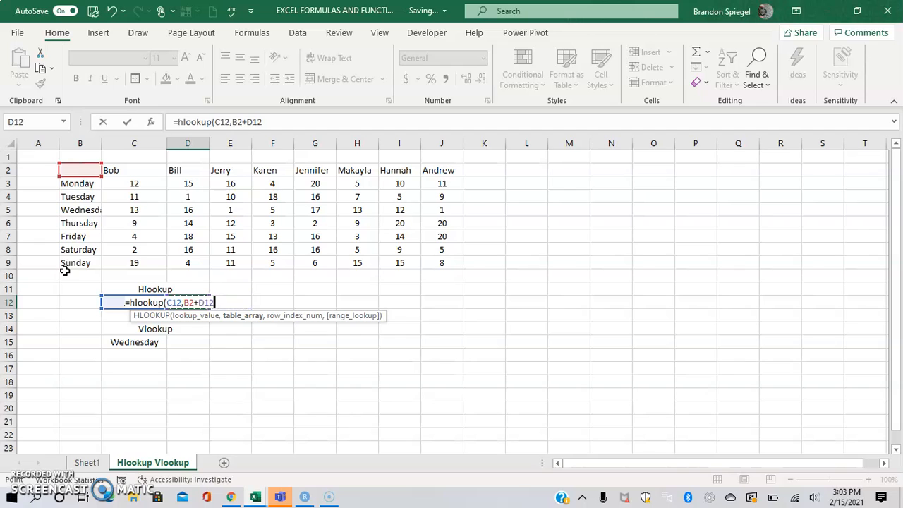
key("BackSpace")
key("BackSpace")
key("BackSpace")
key("BackSpace")
key("BackSpace")
key("BackSpace")
Set the HLOOKUP table array to the whole table B2:J9, including names and weekdays, ready for the row index argument
key("Up")
key("Up")
key("Up")
key("Left")
key("Left")
key("ctrl+Up")
key("ctrl+Up")
key("Down")
key("shift+Right")
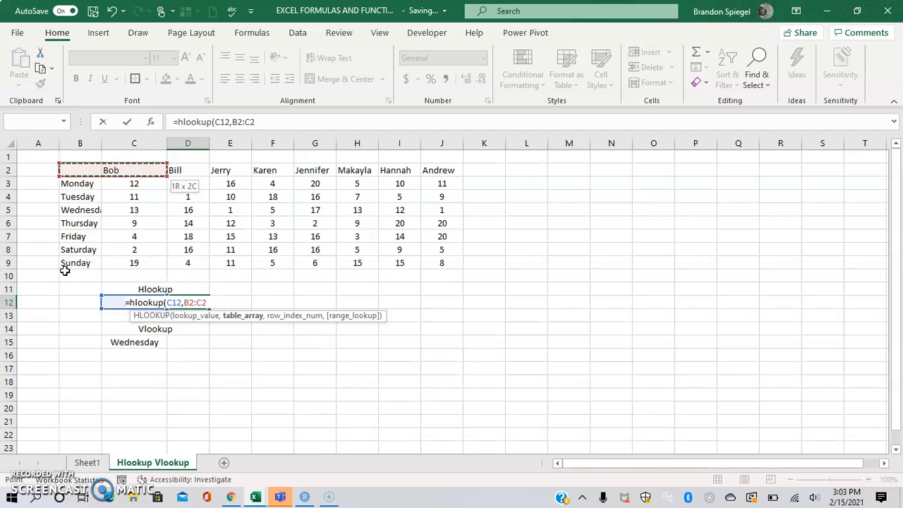
key("ctrl+shift+Right")
key("shift+Down")
key("ctrl+shift+Down")
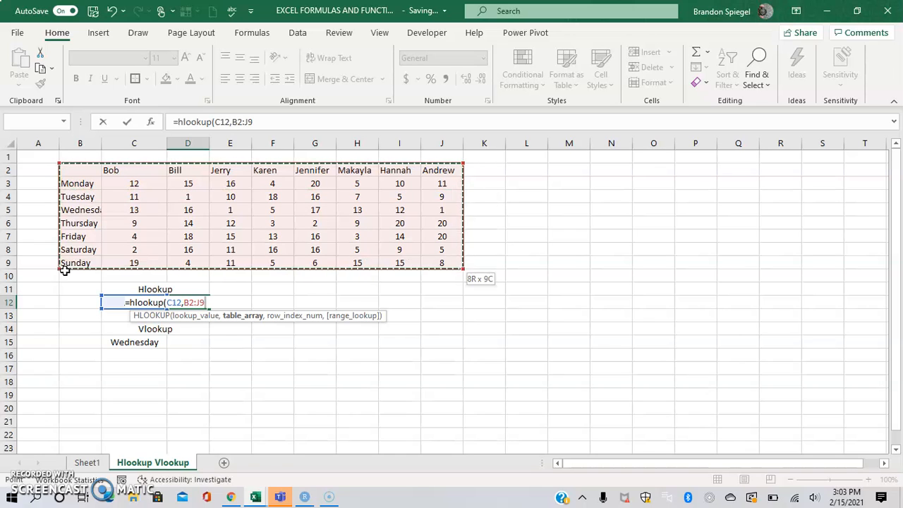
type(",")
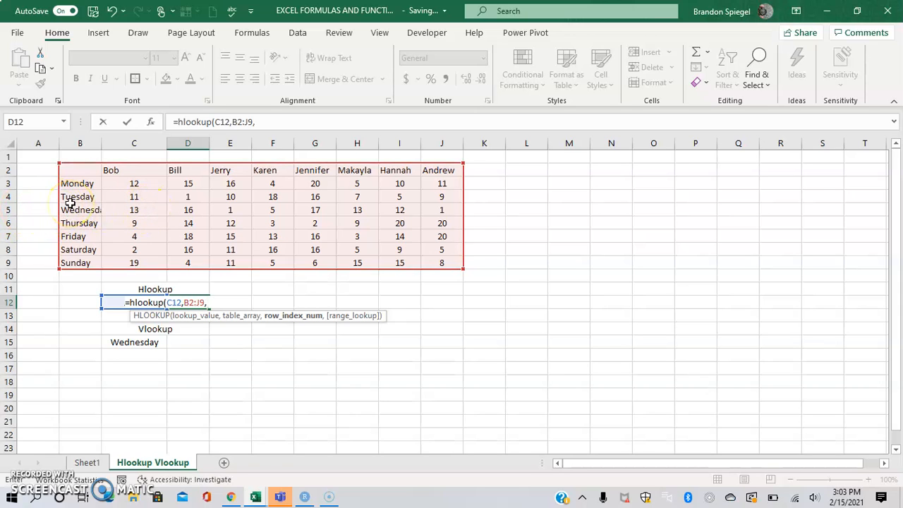
Complete the HLOOKUP formula in D12 with row index 4 and an exact match (FALSE)
type(",4,")
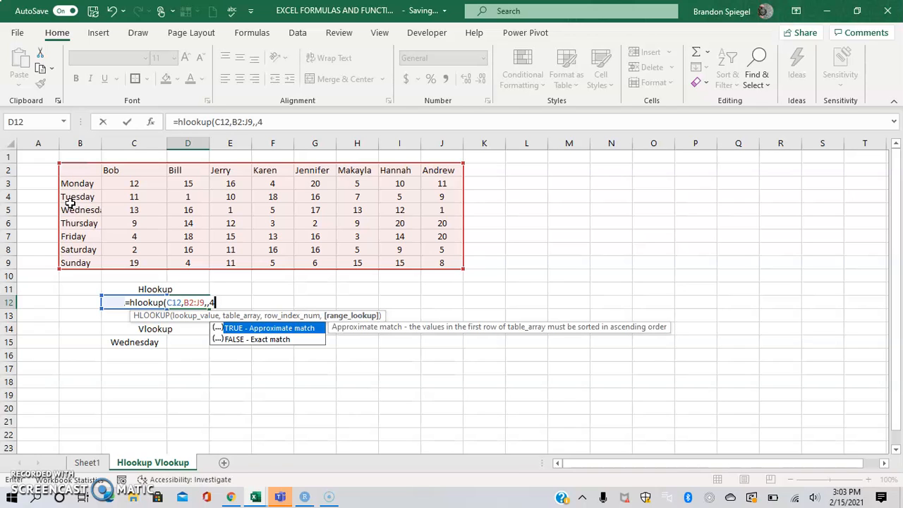
key("BackSpace")
key("BackSpace")
type("4,")
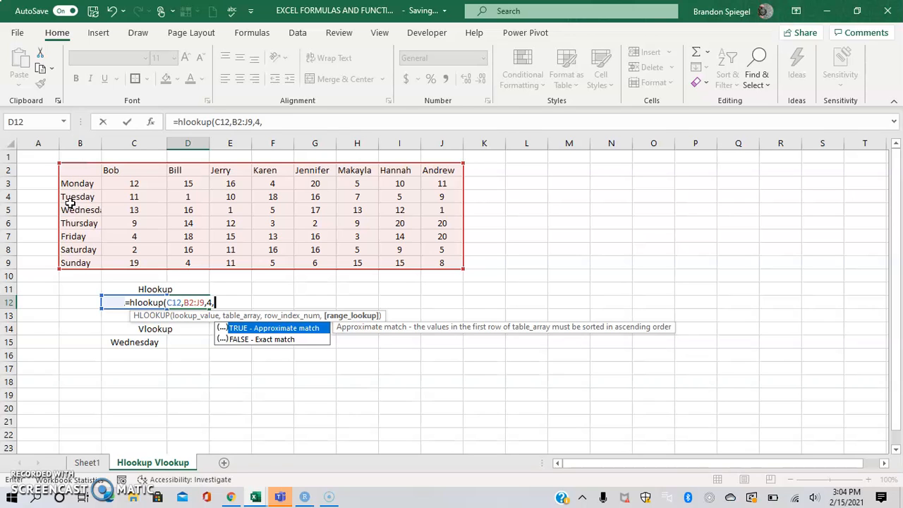
key("Down")
key("Tab")
type(")")
key("Return")
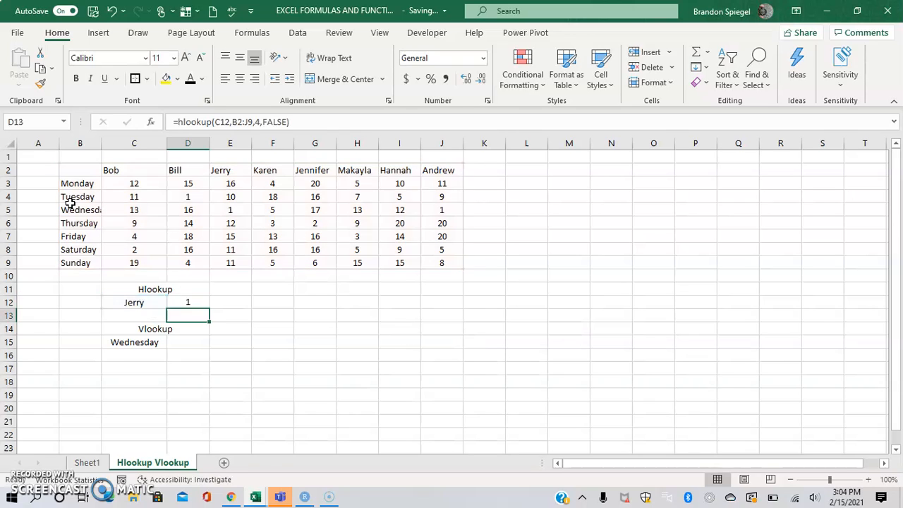
key("Up")
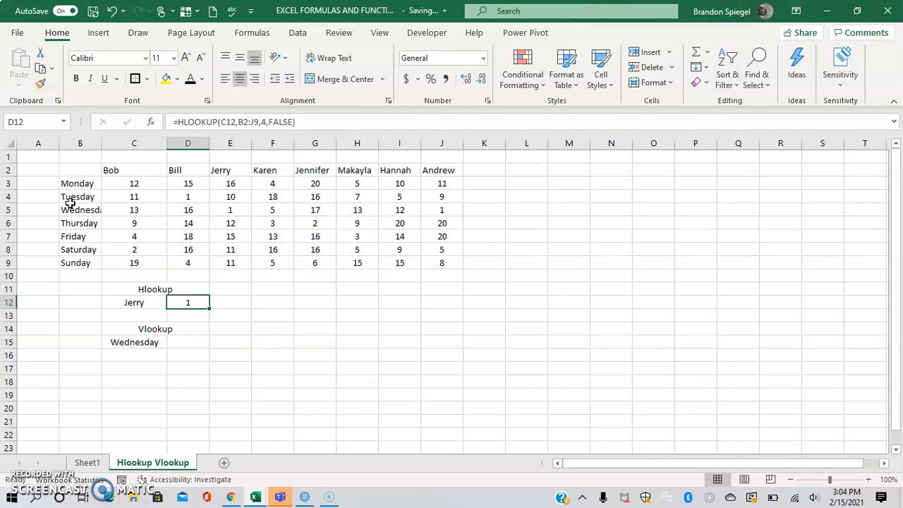
Compare against the Wednesday value in E5, and set the row index of the HLOOKUP in D12 to 5
left_click(227, 210)
key("Down")
key("Down")
key("Down")
key("Down")
key("Down")
key("Down")
key("Down")
key("Down")
key("Left")
key("Up")
key("F2")
key("Left")
key("Left")
key("Left")
key("Left")
key("Left")
key("Left")
key("Left")
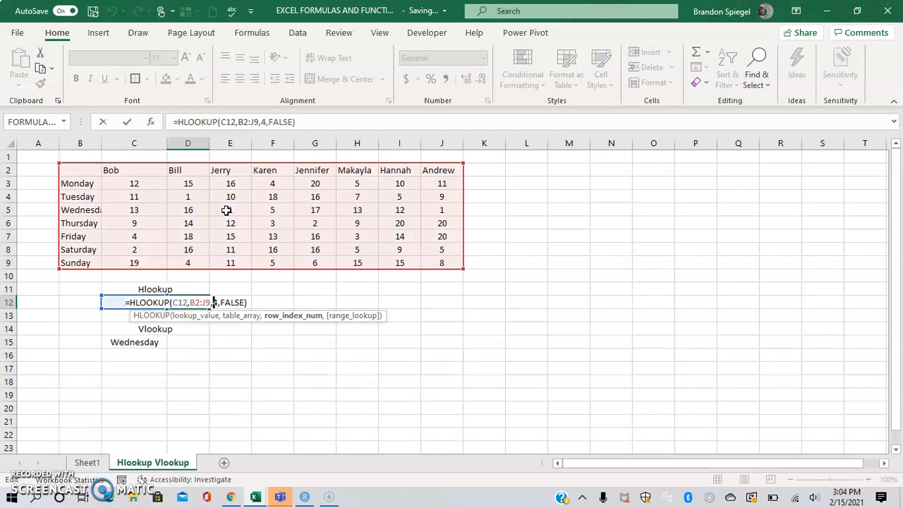
key("BackSpace")
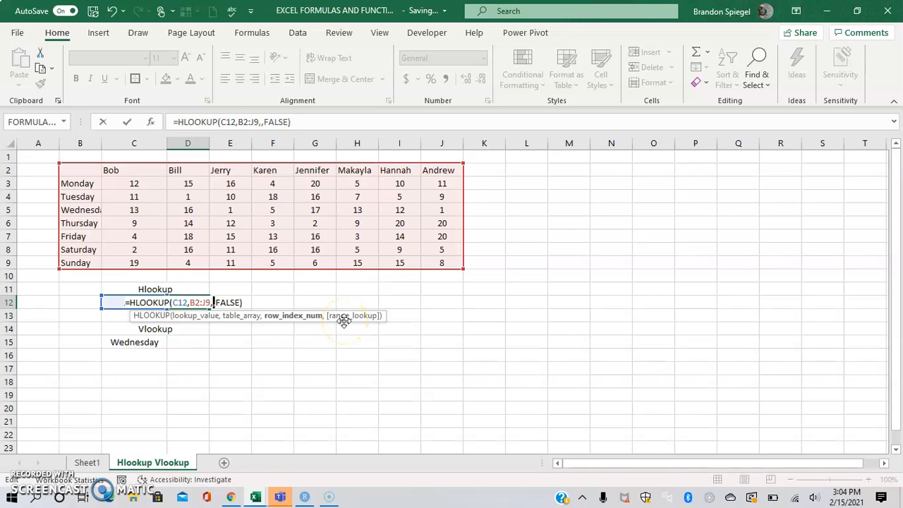
type("5")
key("Return")
key("Up")
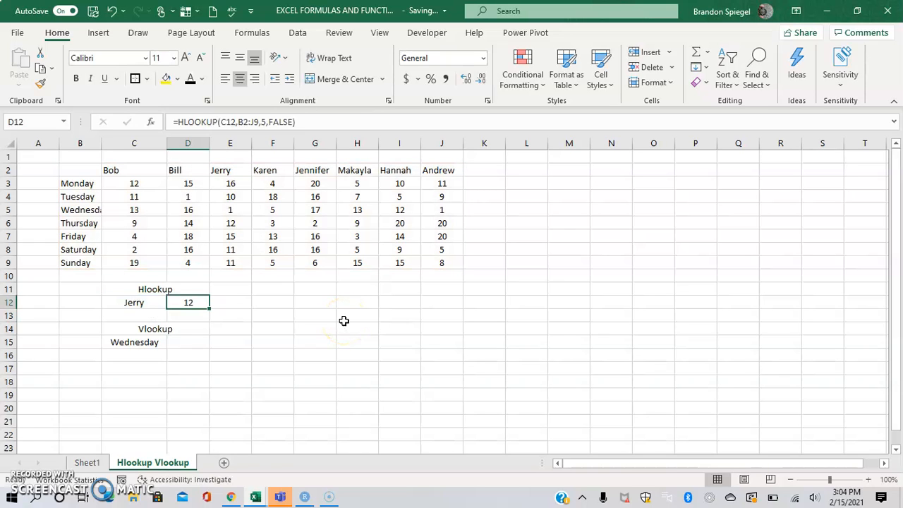
Check the Thursday value in E6 of the table, and select D15, the Vlookup result cell beside Wednesday
left_click(236, 225)
key("Down")
key("Down")
key("Down")
key("Down")
key("Down")
key("Down")
key("Down")
key("Down")
key("Down")
key("Down")
key("Down")
key("Left")
key("Left")
key("Up")
key("Up")
key("Right")
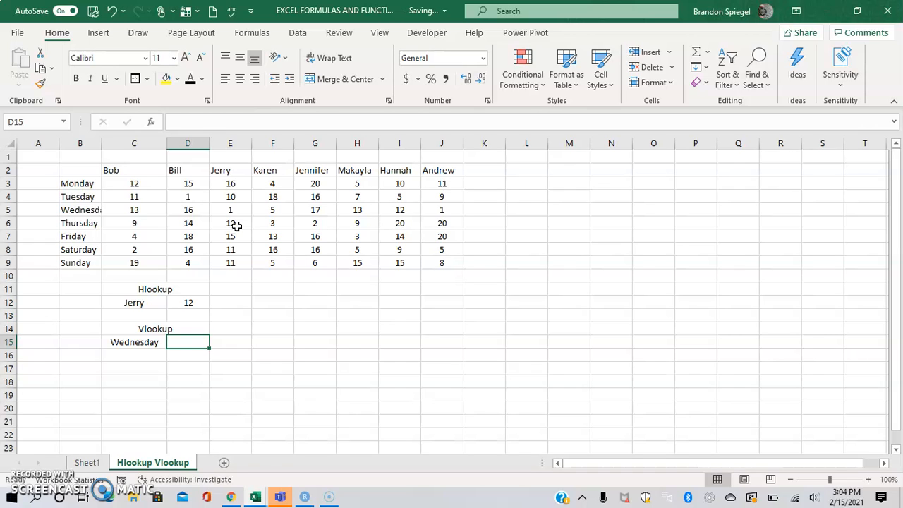
type("=v")
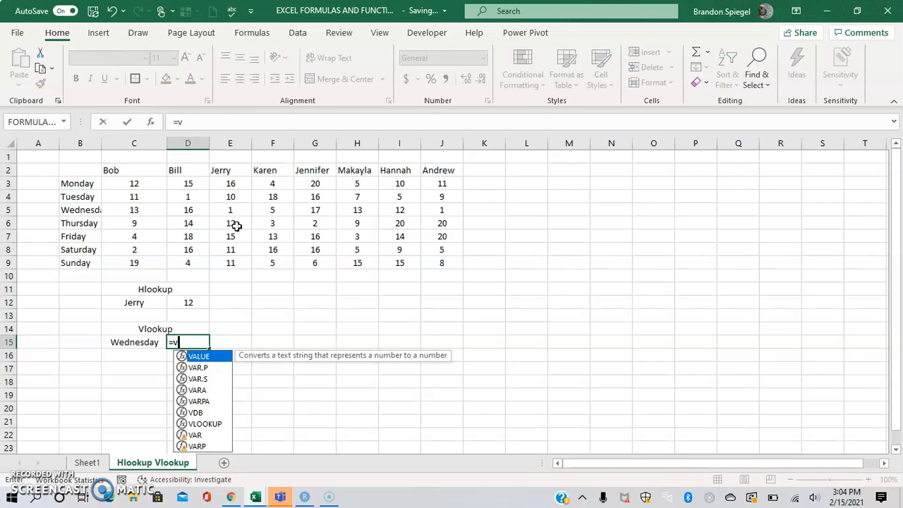
type("lookup(")
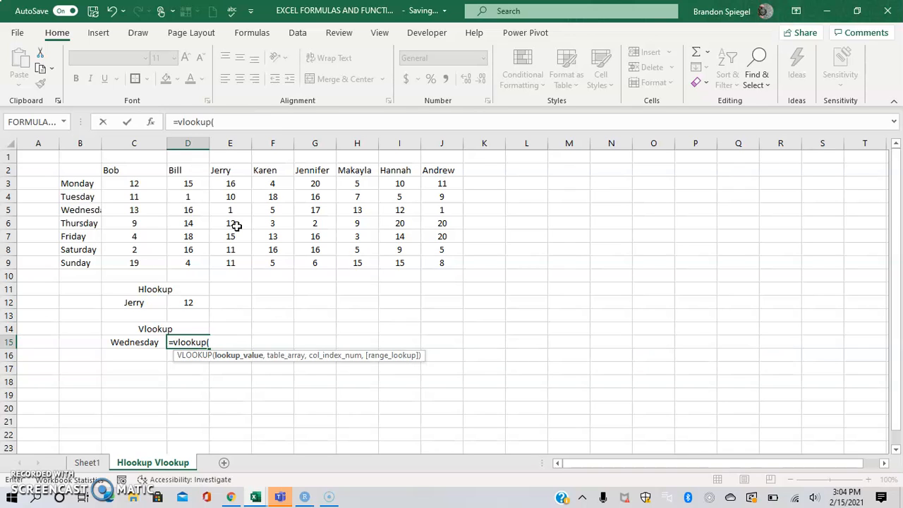
key("Left")
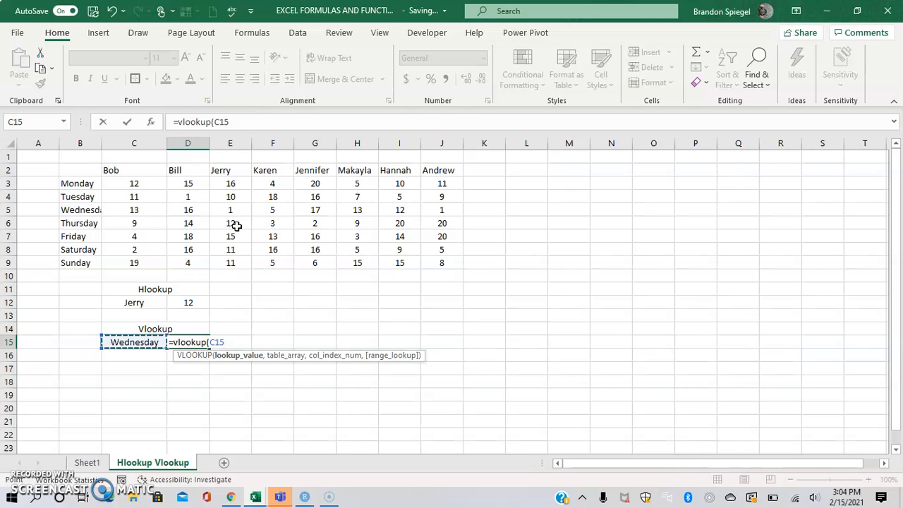
type(",")
key("Up")
key("Up")
key("Up")
key("Up")
key("Up")
key("Up")
key("Up")
key("Up")
key("Up")
key("Left")
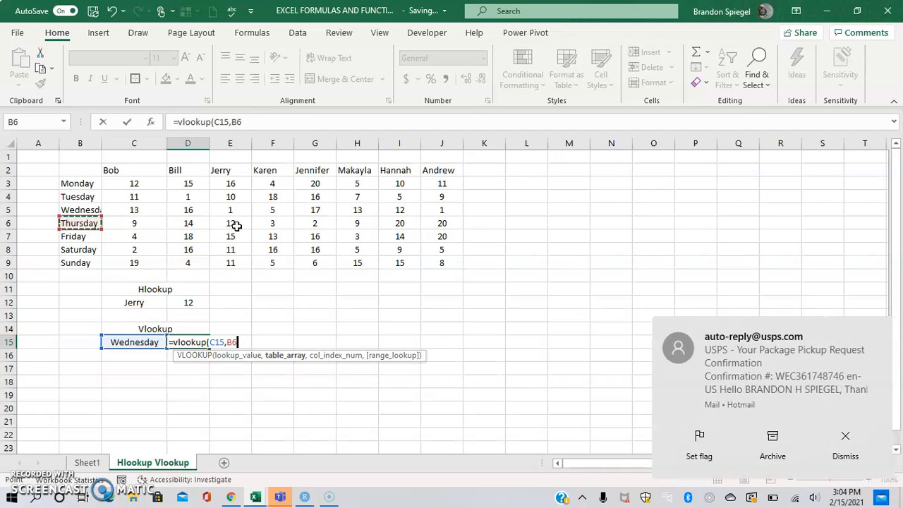
key("Up")
key("Up")
key("Up")
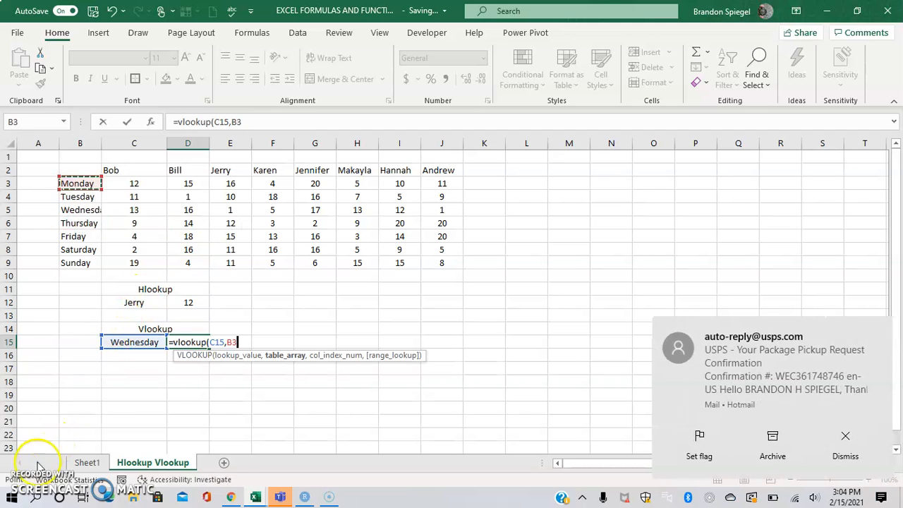
left_click(195, 365)
key("Escape")
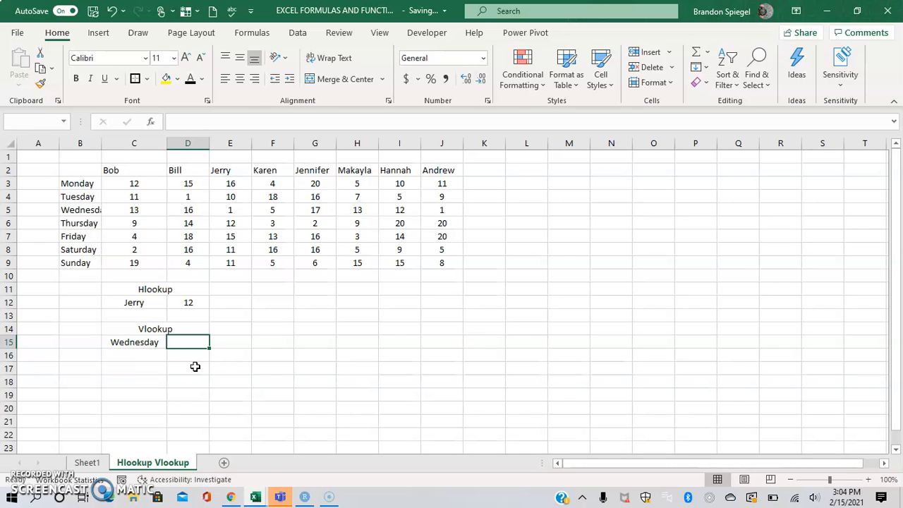
Start a VLOOKUP formula in D15 with the weekday in C15 as the lookup value
type("=vlook")
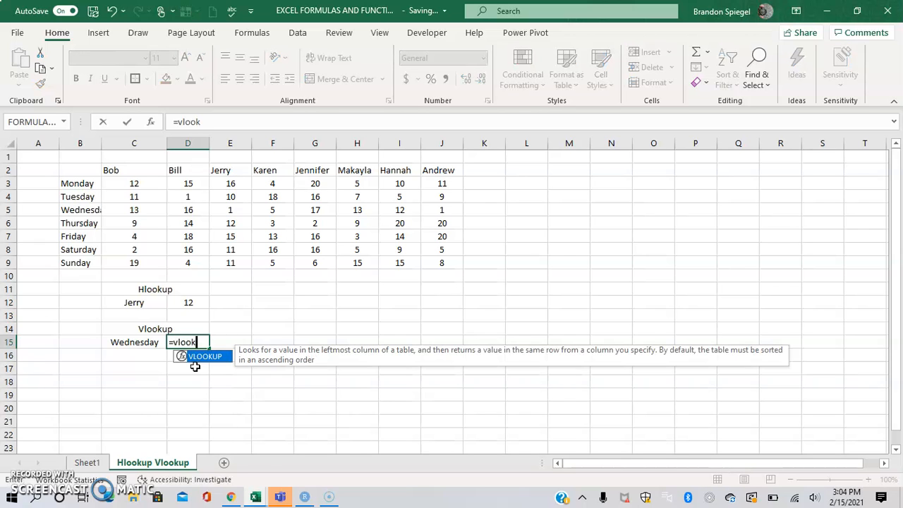
type("up(")
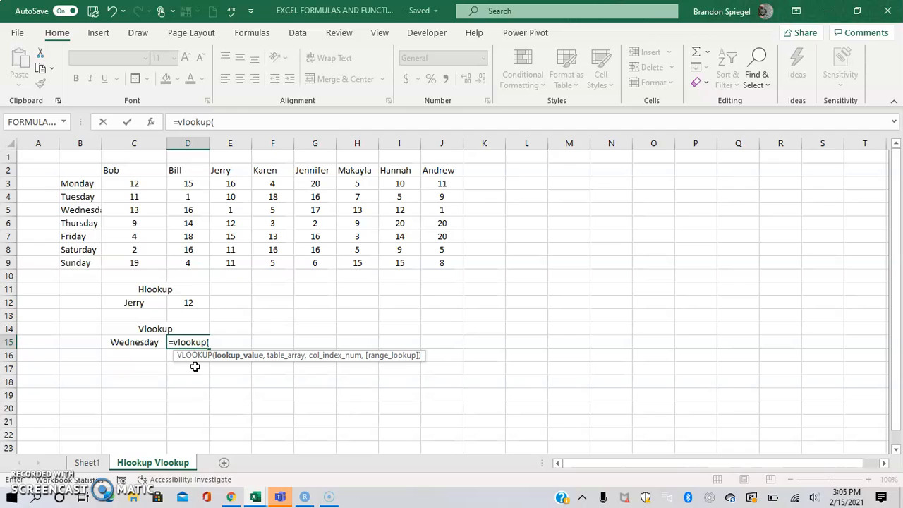
key("Left")
key("Down")
key("Up")
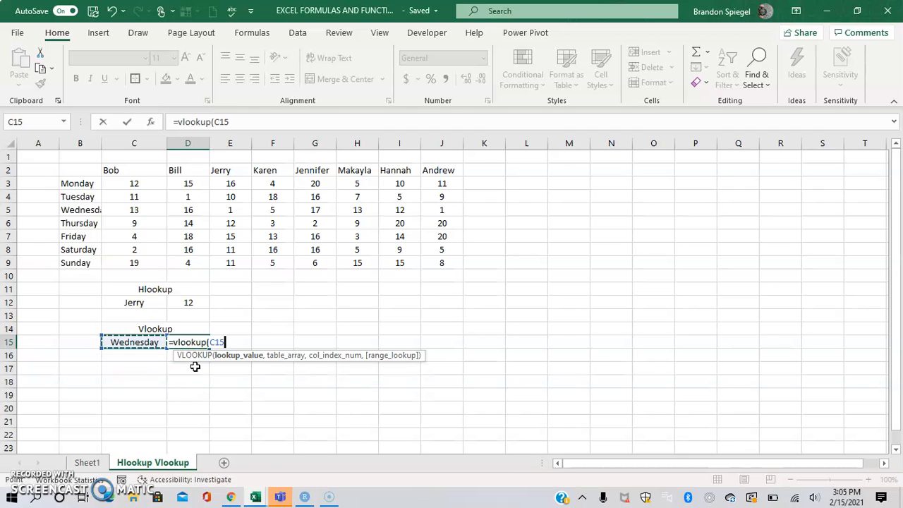
type(",")
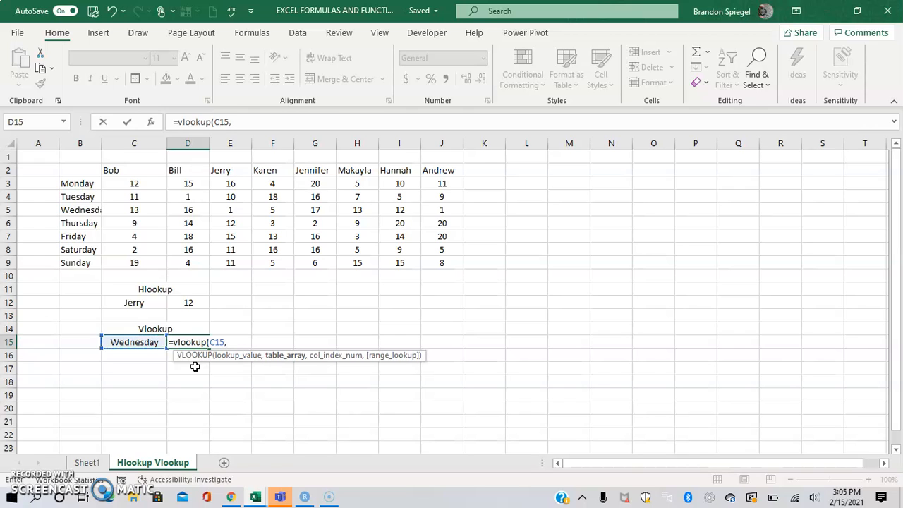
Complete the VLOOKUP with the whole table B2:J9 as table array, column index 4 and an exact match (FALSE)
left_click(93, 173)
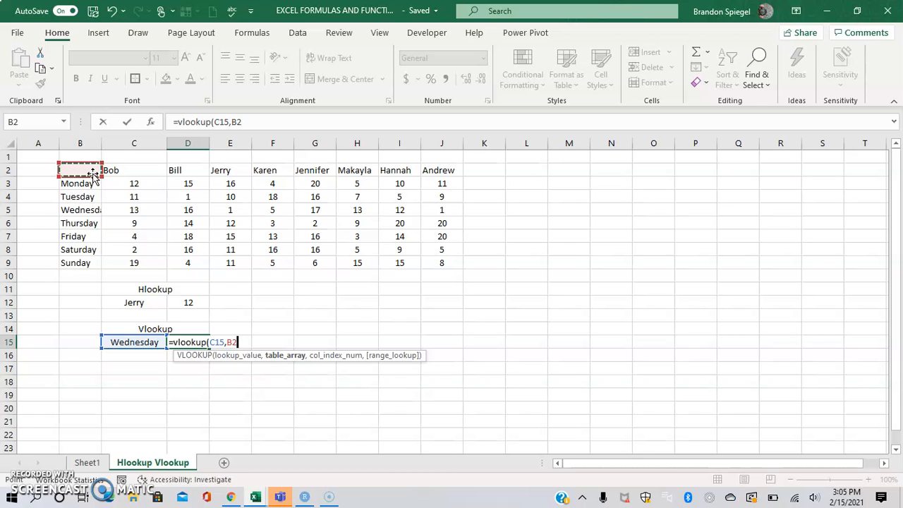
left_click_drag(93, 173, 130, 185)
key("ctrl+shift+Right")
key("ctrl+shift+Down")
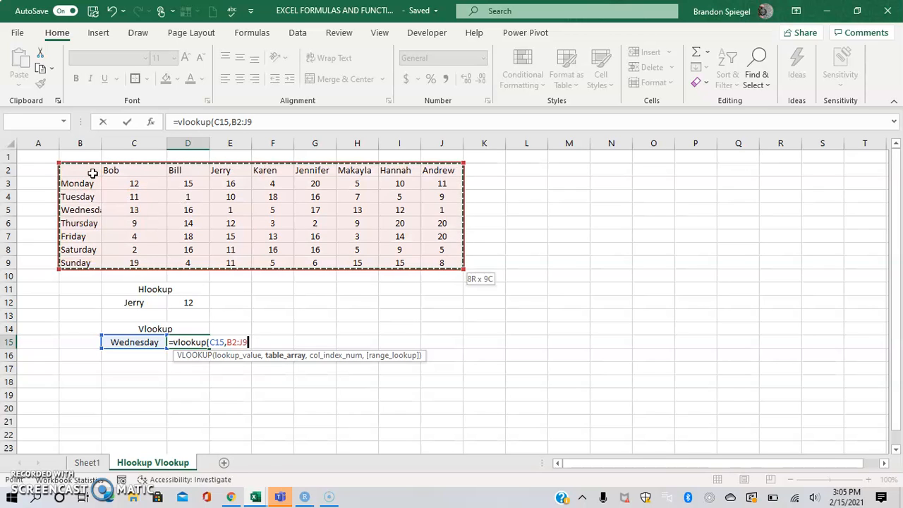
type(",")
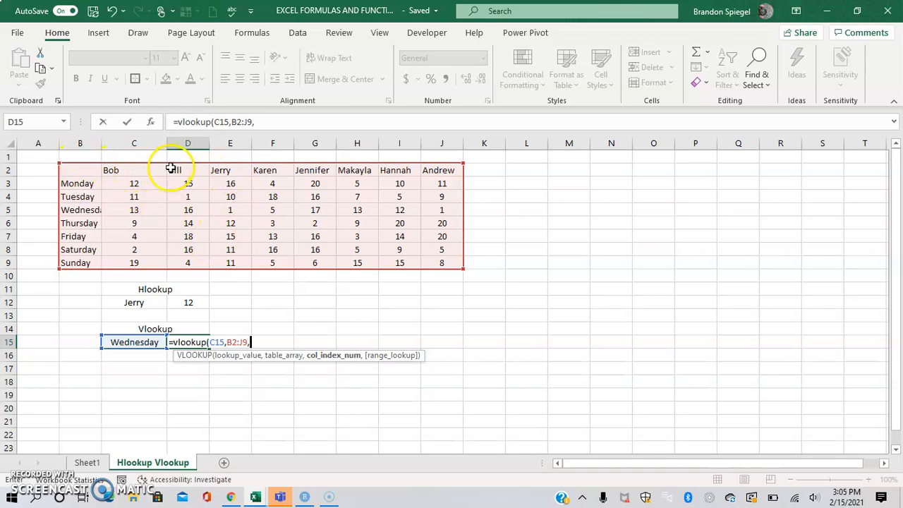
type("4")
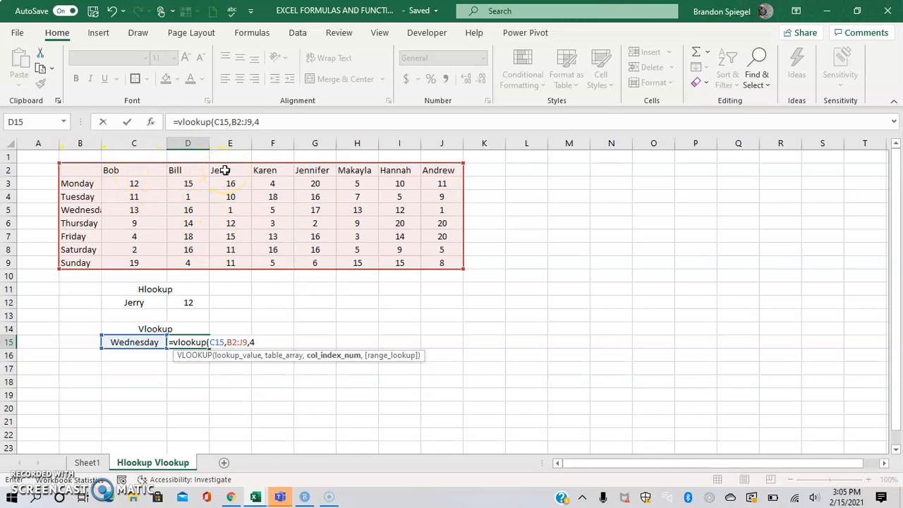
type(",FALSE")
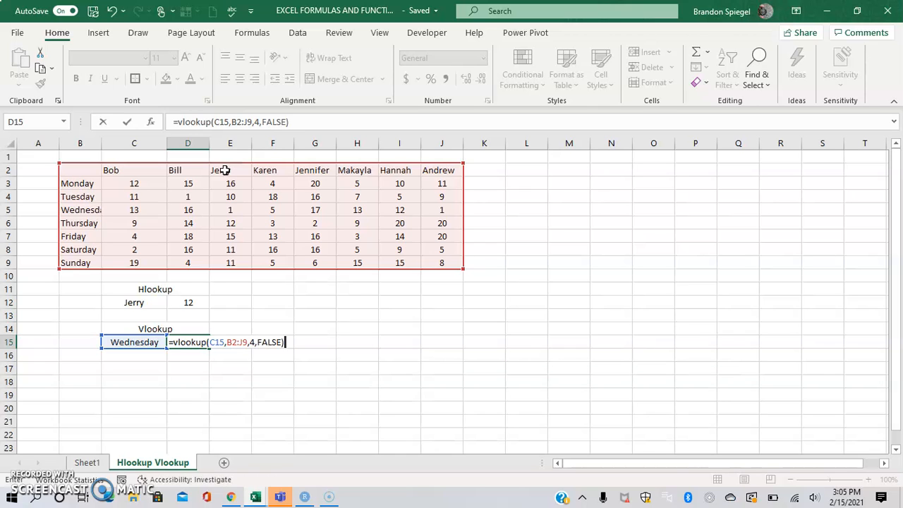
key("ctrl+Return")
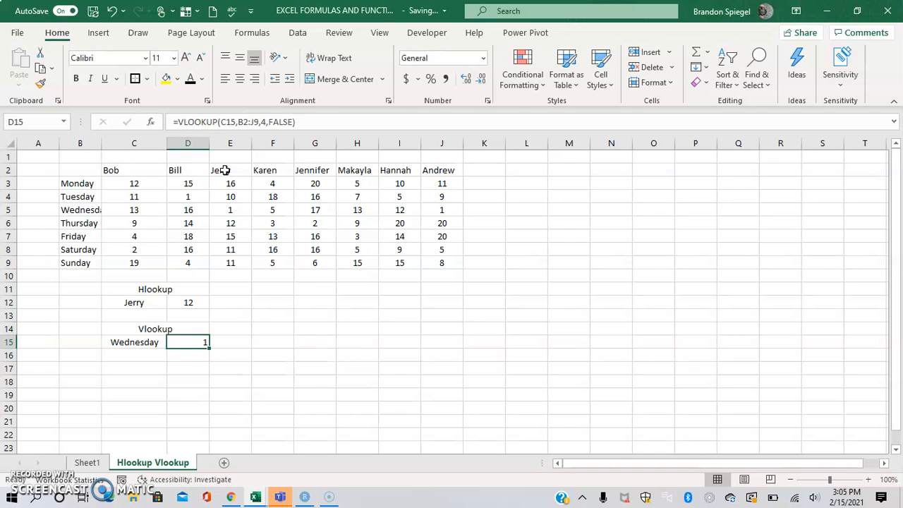
Replace the VLOOKUP lookup value in C15 with Thursday
key("Left")
type("T")
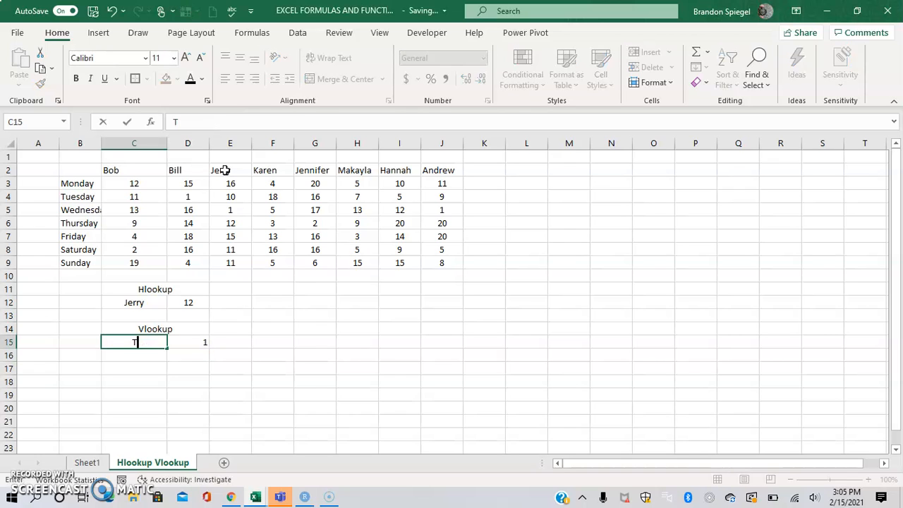
type("hursday")
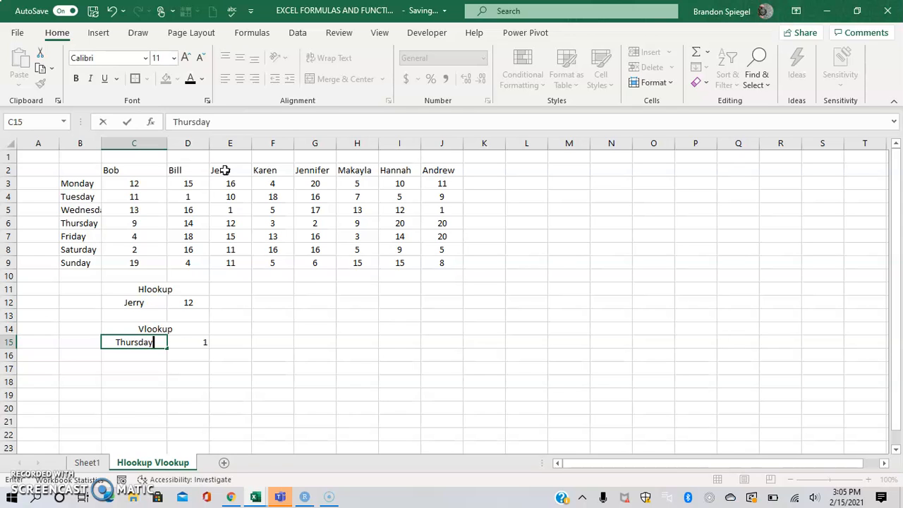
key("Return")
Examine the weekday and its VLOOKUP result in C15:D15
key("Up")
key("Right")
key("shift+Left")
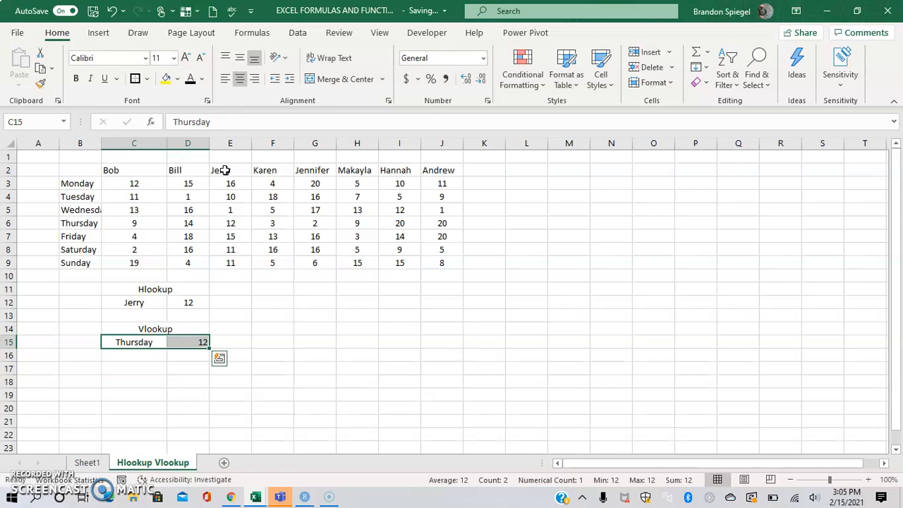
key("Up")
key("Up")
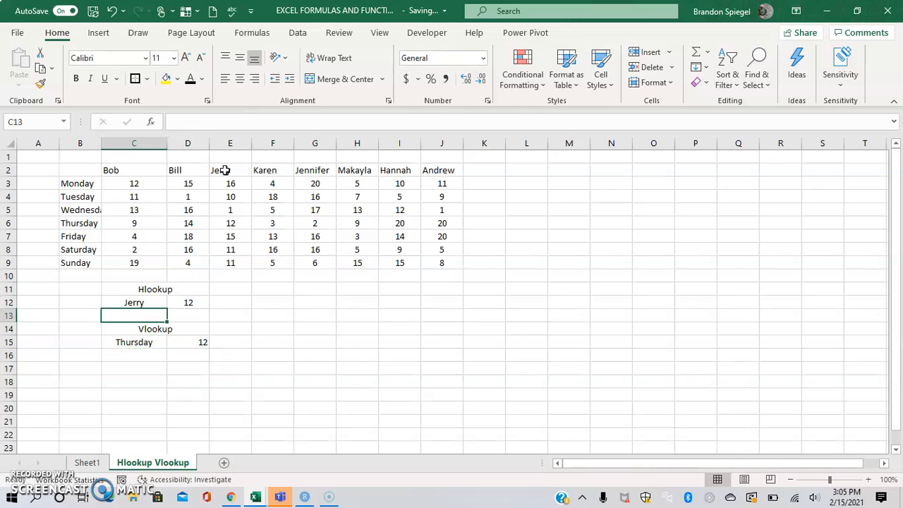
key("Down")
key("Down")
key("Right")
key("Left")
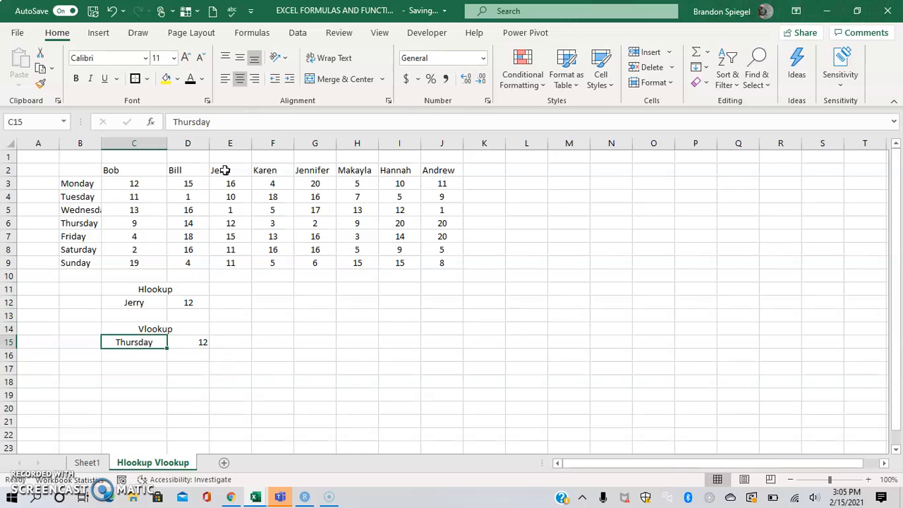
key("shift+Right")
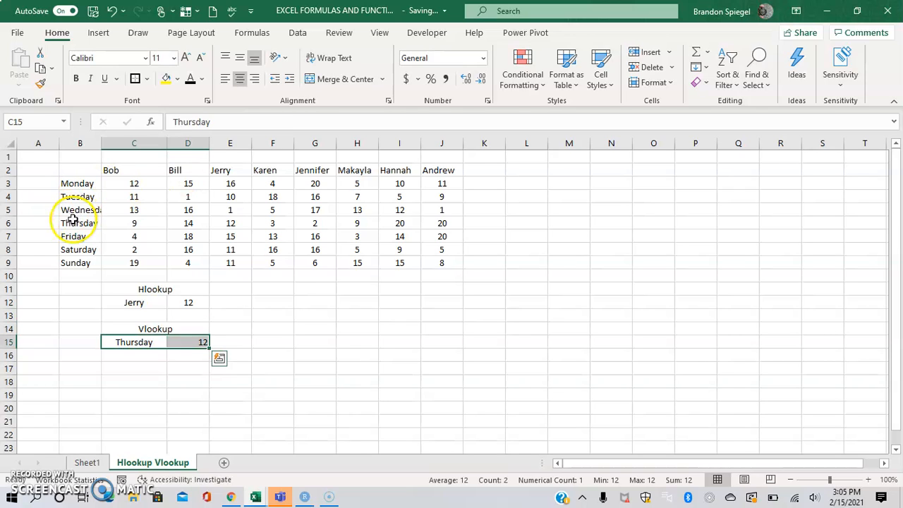
Trace the Thursday row and column E in the table to examine where the two lookups intersect
left_click(90, 220)
left_click_drag(90, 220, 297, 224)
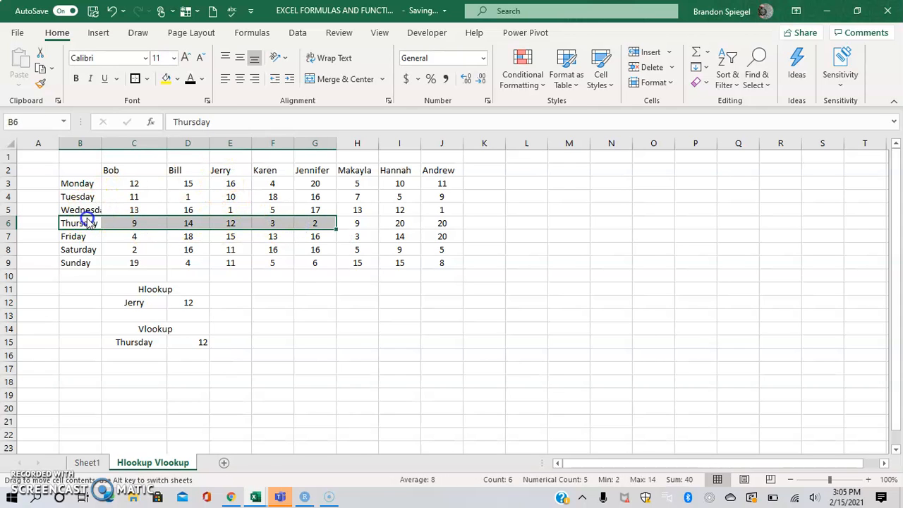
left_click(78, 239)
left_click_drag(78, 223, 369, 221)
left_click(223, 169)
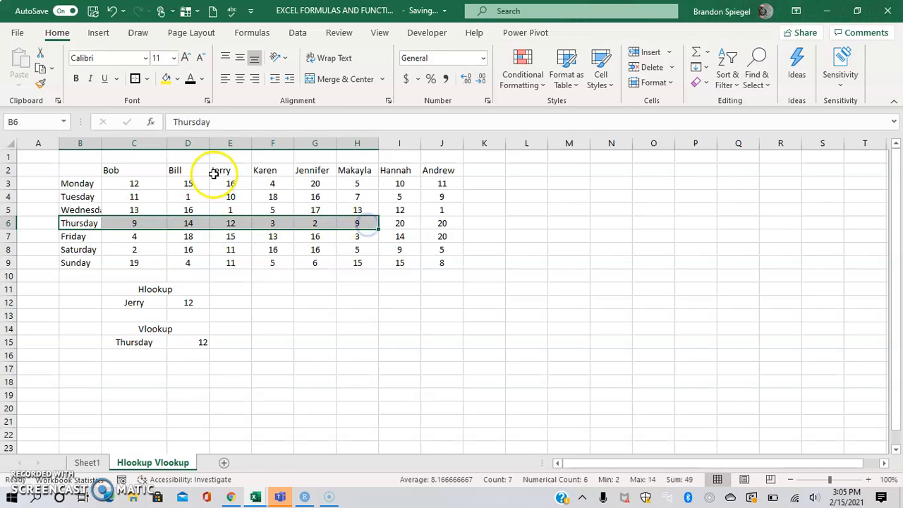
left_click_drag(223, 169, 209, 254)
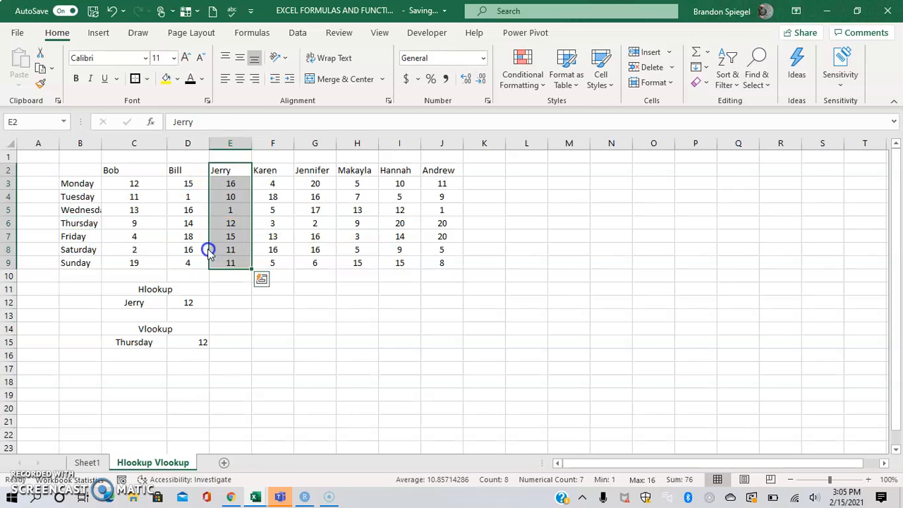
left_click(141, 261)
left_click(141, 314)
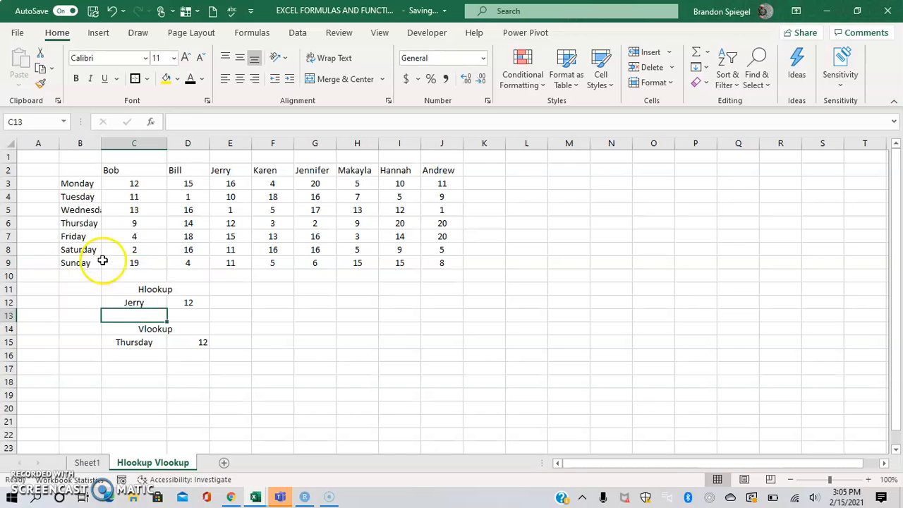
left_click_drag(224, 170, 228, 261)
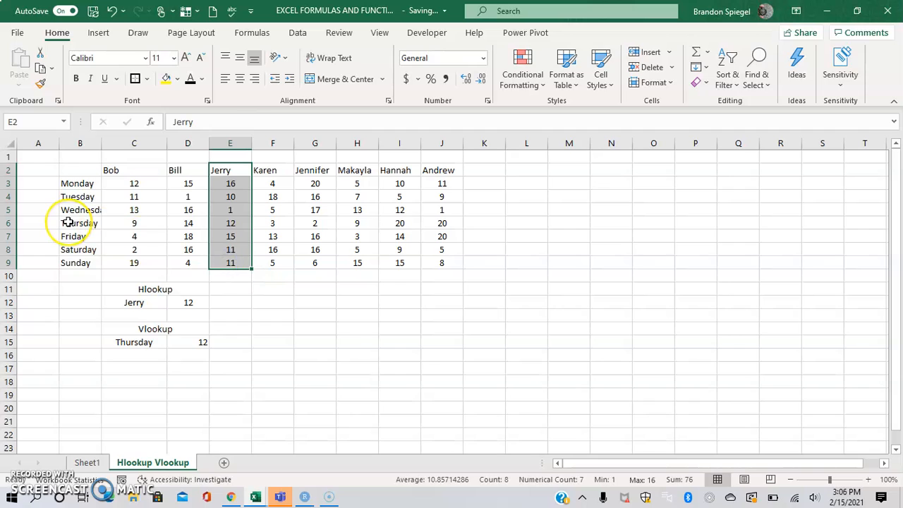
Examine the Thursday row of the table from B6 across to H6
left_click_drag(77, 225, 357, 226)
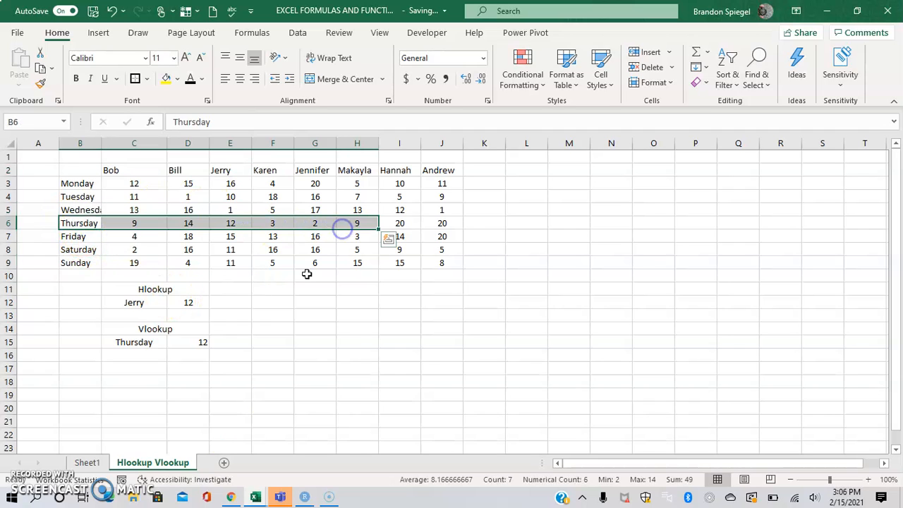
left_click(158, 380)
On Sheet1, enter a MAX formula over C2:K2 in B14 beside the Max label, and check its range
key("ctrl+Page_Up")
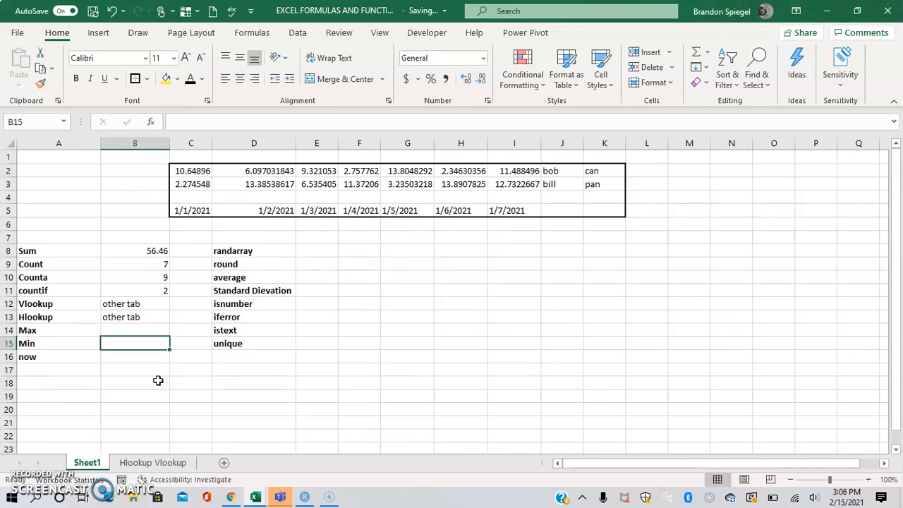
key("Up")
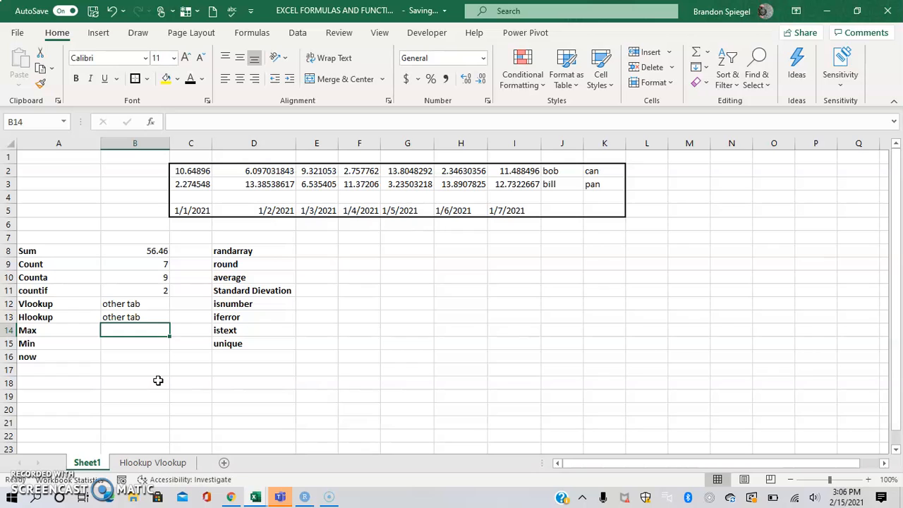
type("max(")
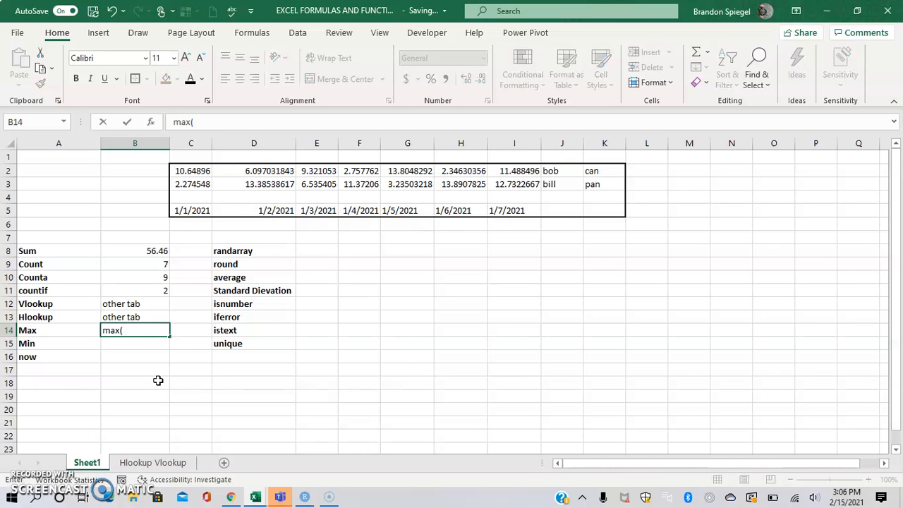
key("Escape")
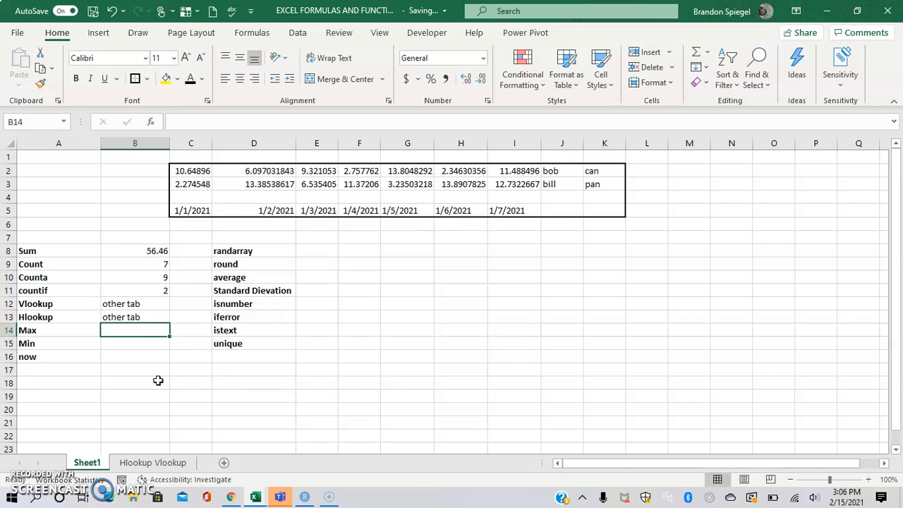
type("=max(")
key("Up")
key("Up")
key("Up")
key("Up")
key("Up")
key("Up")
key("Up")
key("Up")
key("Up")
key("Up")
key("Up")
key("Up")
key("Up")
key("Right")
key("Down")
key("ctrl+shift+Right")
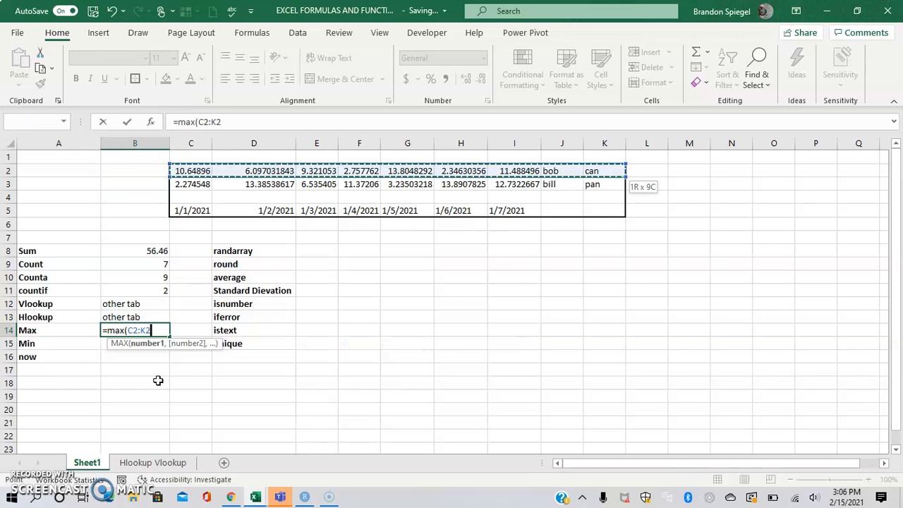
key("Return")
key("Up")
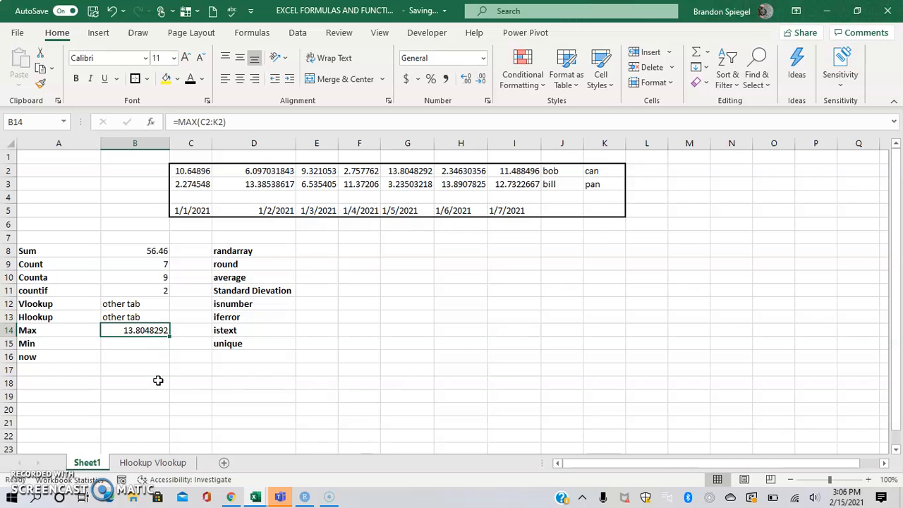
key("F2")
key("Return")
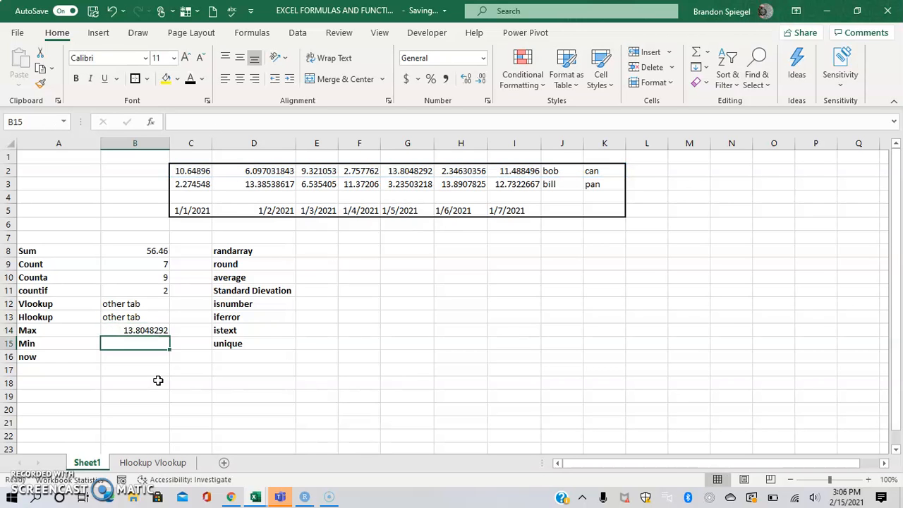
Enter a MIN formula over C2:K2 in B15 beside the Min label, and check its range
type("=m")
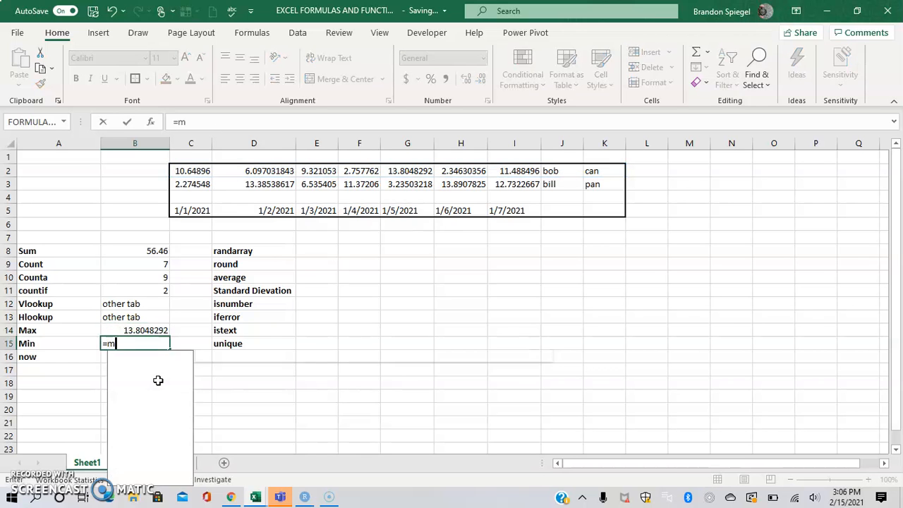
type("in(")
key("Up")
key("Up")
key("Up")
key("Up")
key("Up")
key("Up")
key("Up")
key("Up")
key("Up")
key("Up")
key("Up")
key("Up")
key("Up")
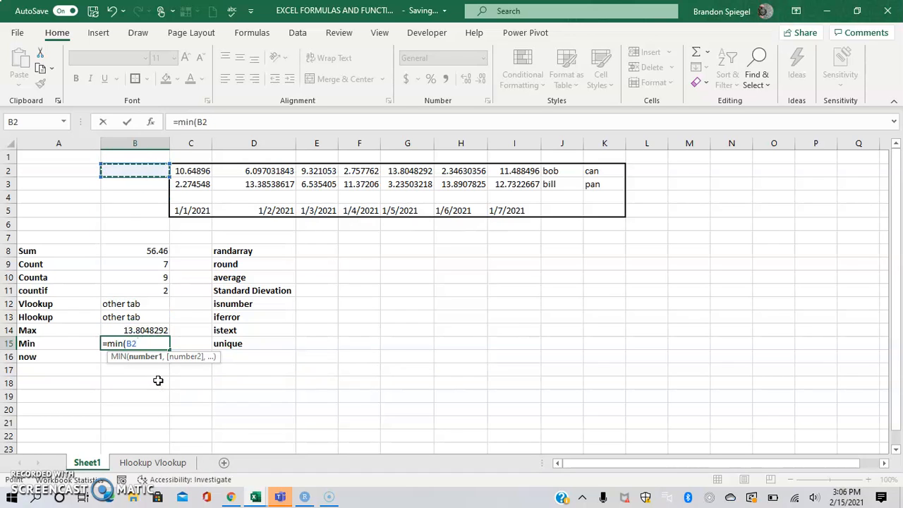
key("Right")
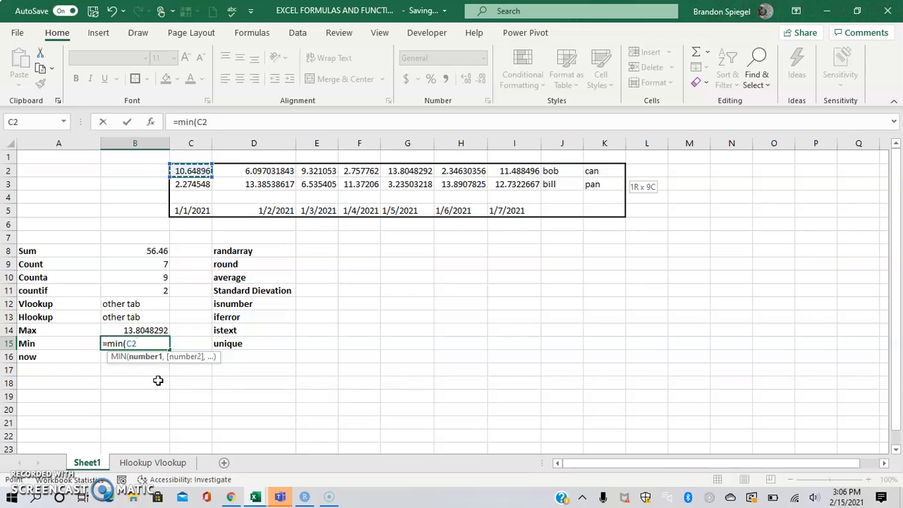
key("ctrl+shift+Right")
type(")")
key("Return")
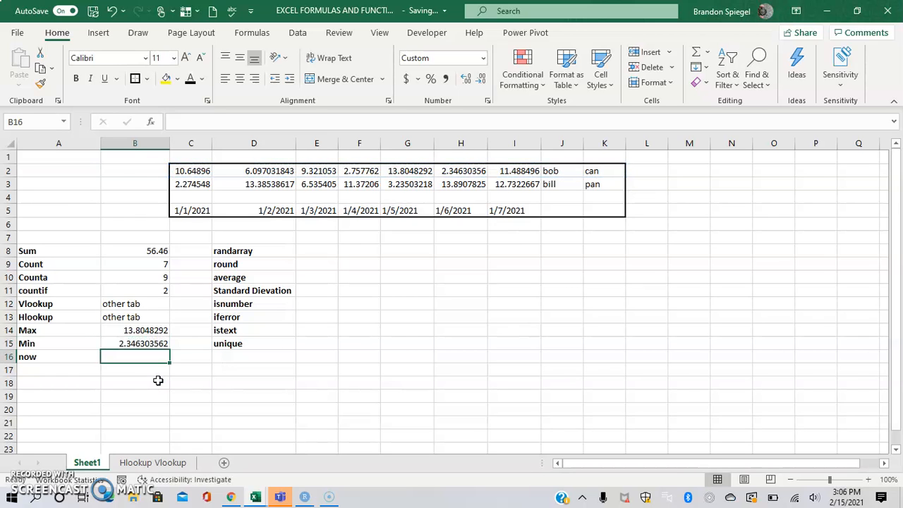
key("Up")
key("F2")
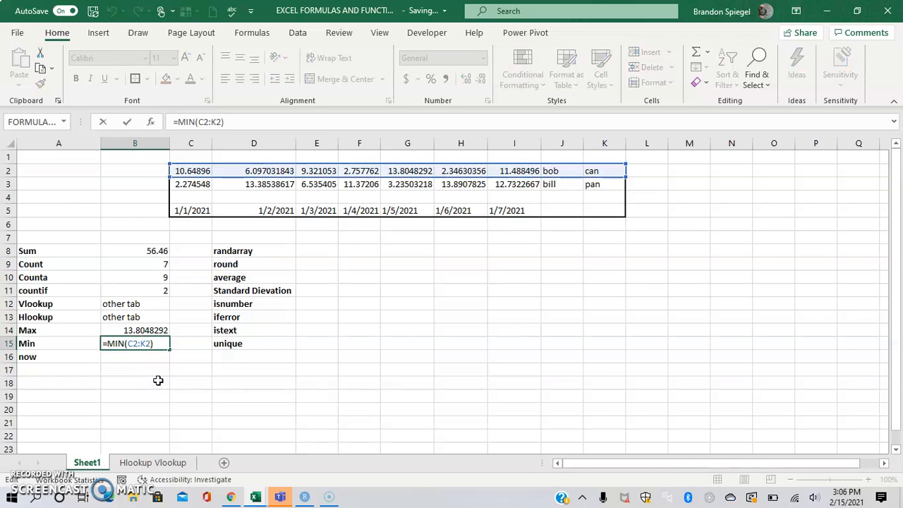
key("Escape")
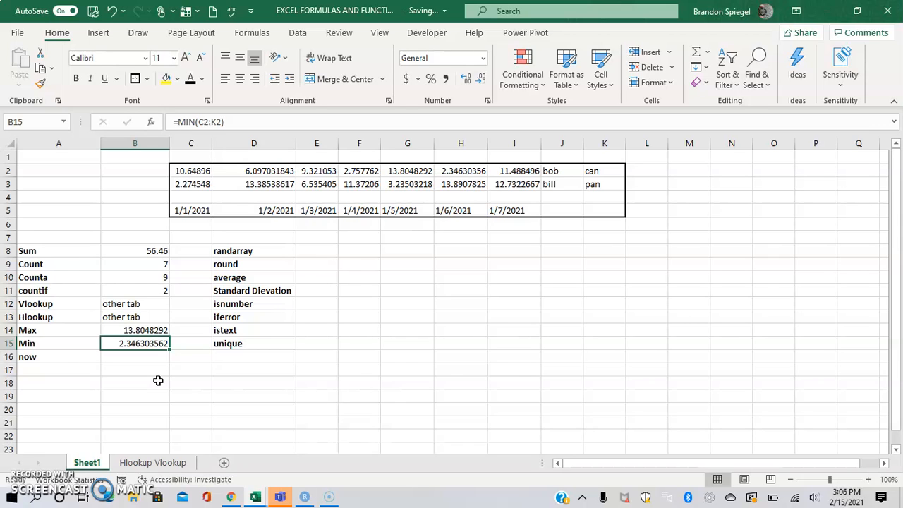
Enter =NOW() in B16 beside the now label
key("Down")
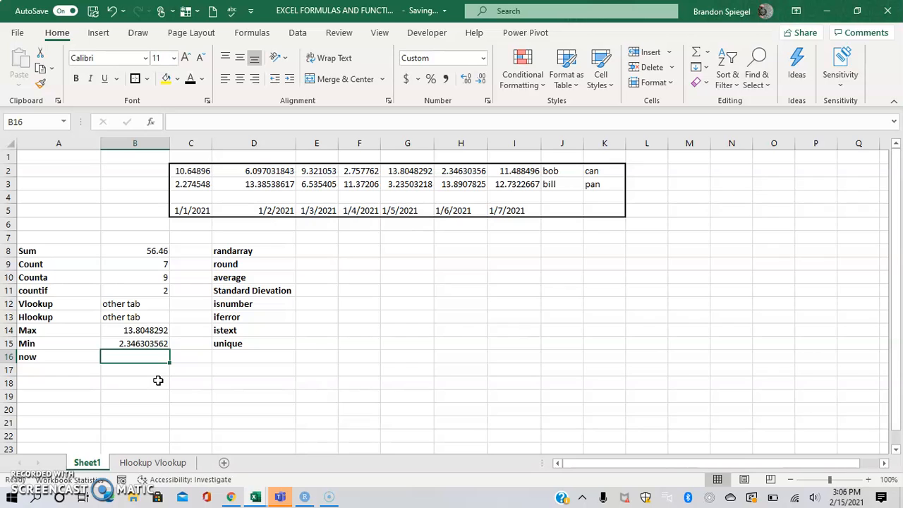
type("=n")
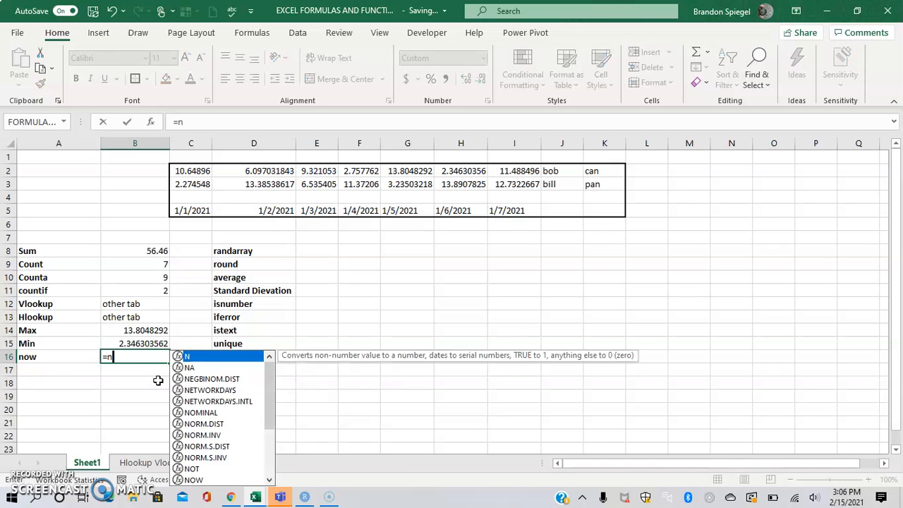
type("ow()")
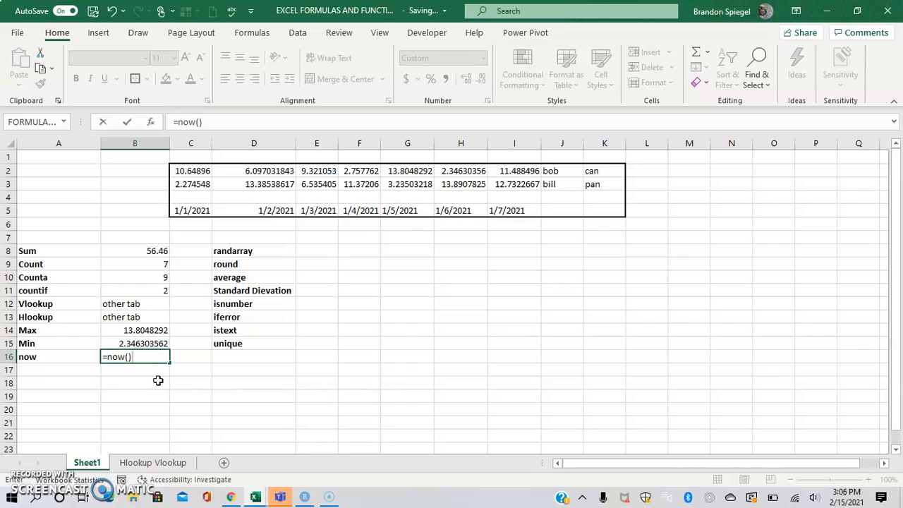
key("Return")
key("Up")
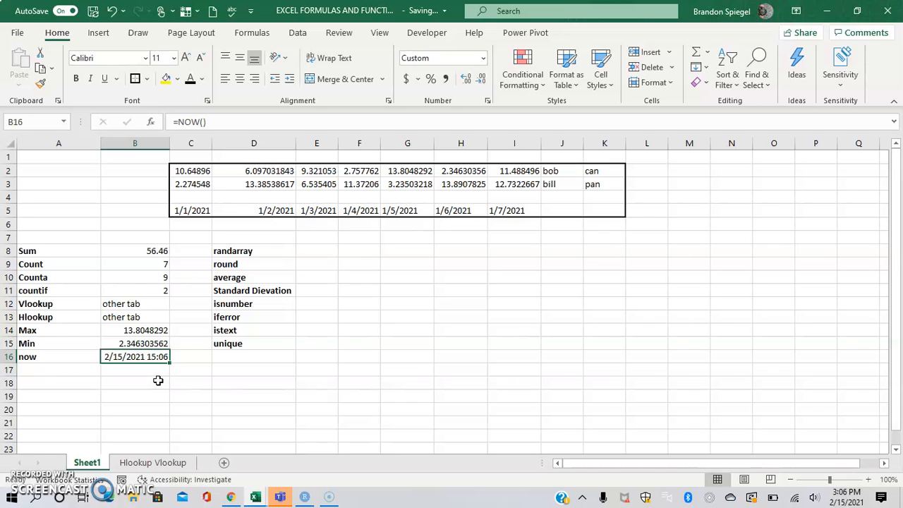
key("Up")
key("Down")
key("Right")
key("Right")
key("Up")
key("Up")
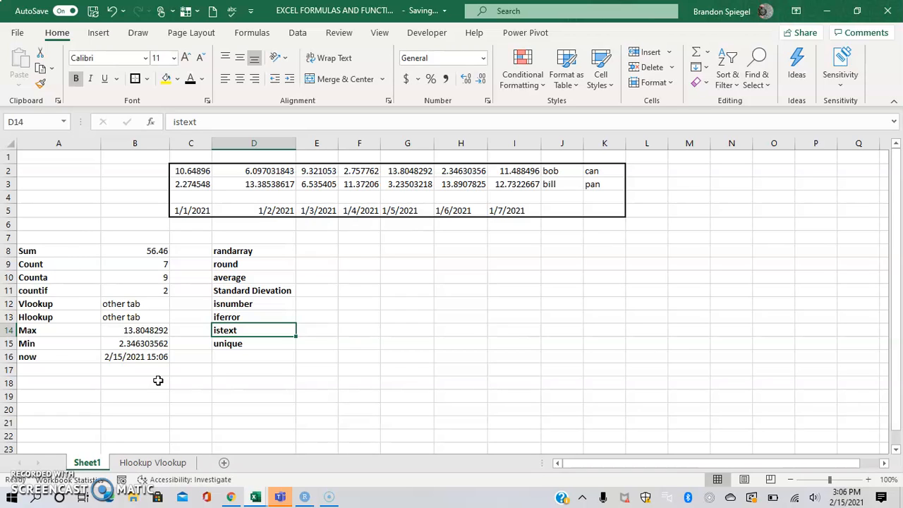
key("ctrl+Up")
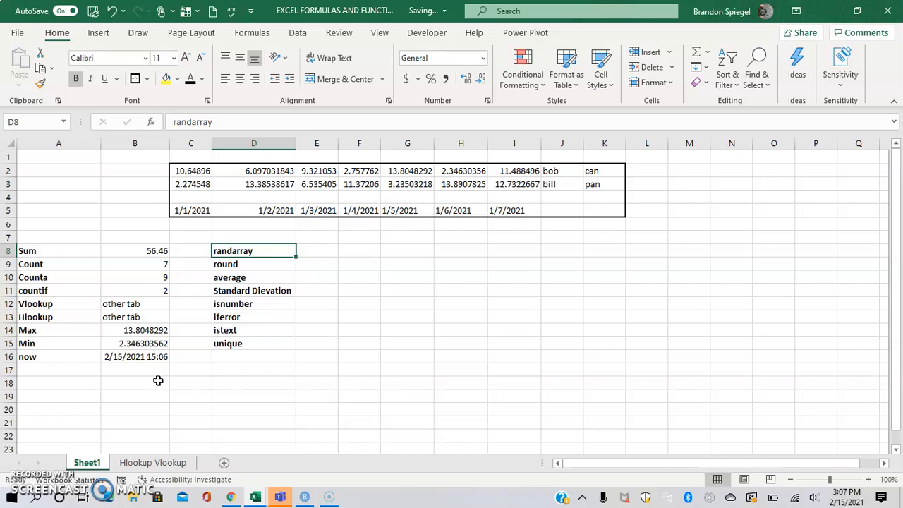
key("Right")
key("Left")
key("Right")
key("Right")
key("Right")
key("Right")
key("Right")
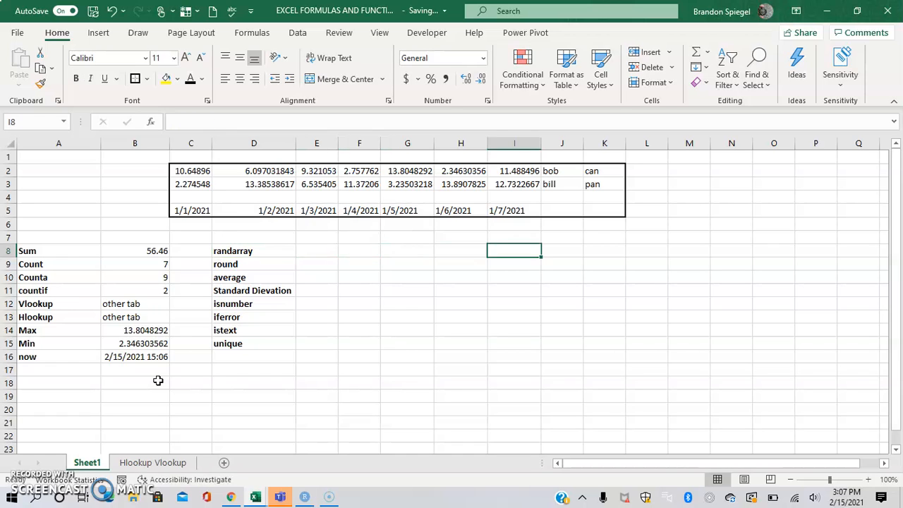
type("=ra")
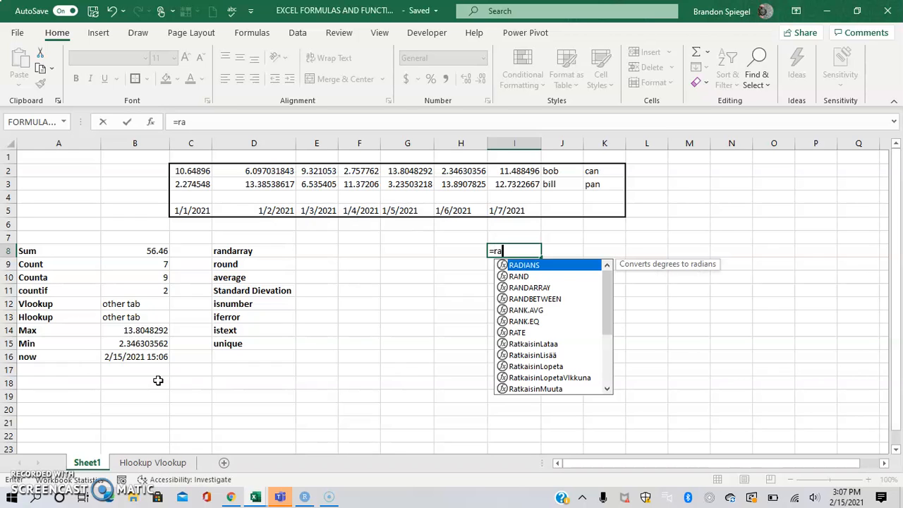
type("ndbe")
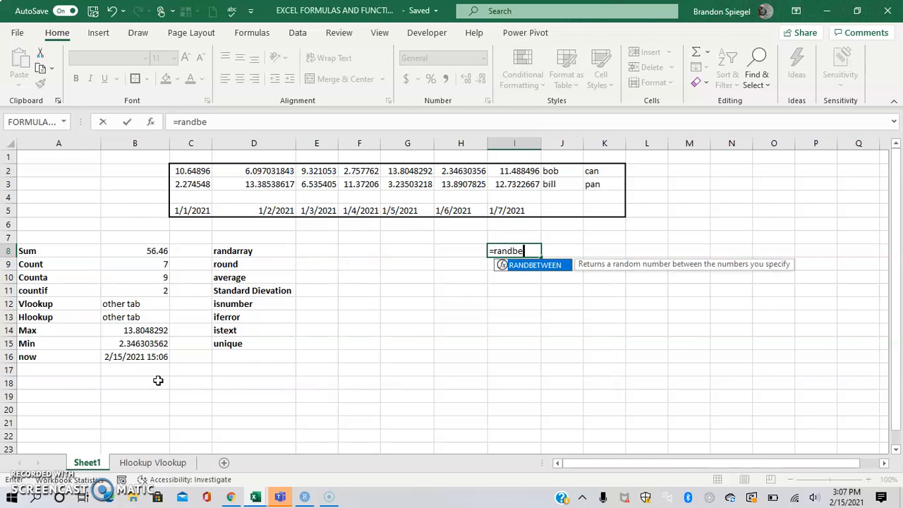
key("Return")
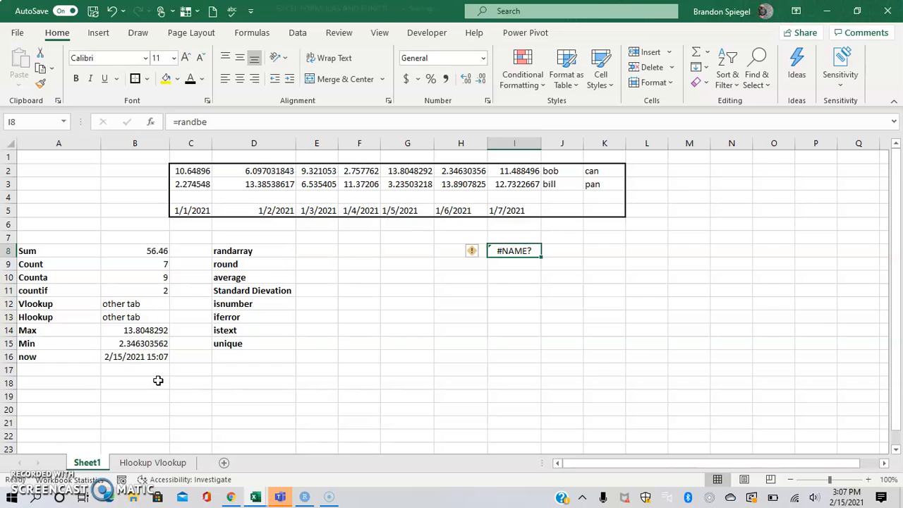
key("Delete")
Enter a RANDARRAY formula in J8 with 10 rows, 10 columns, minimum 5, maximum 50 and integer set to TRUE
key("Right")
key("Right")
key("Left")
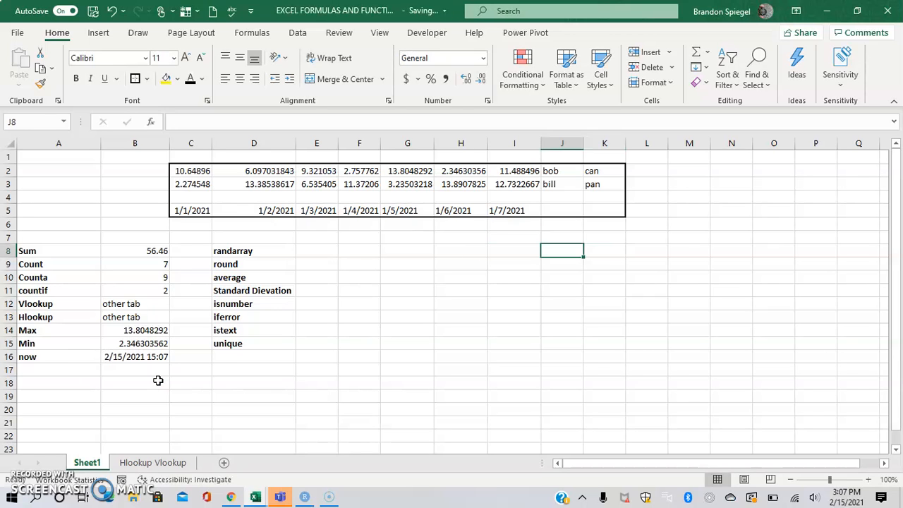
type("=rand")
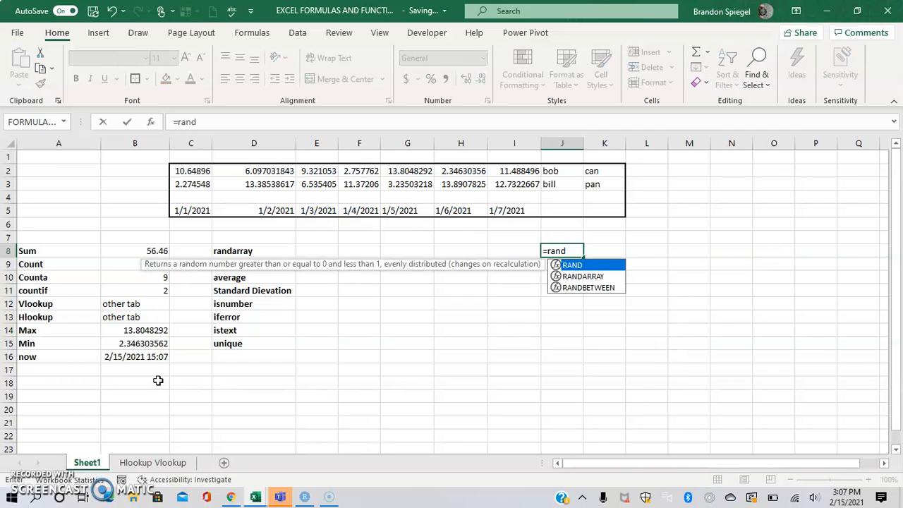
key("Down")
key("Tab")
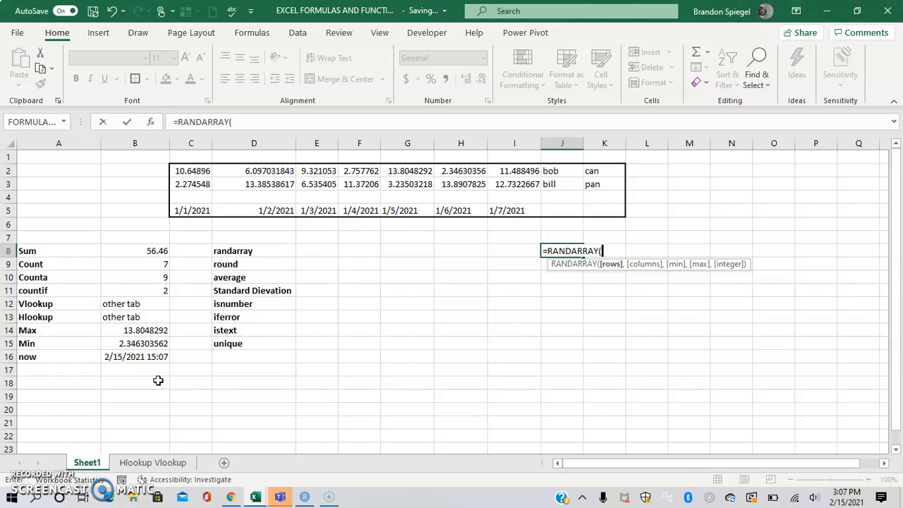
type("10,")
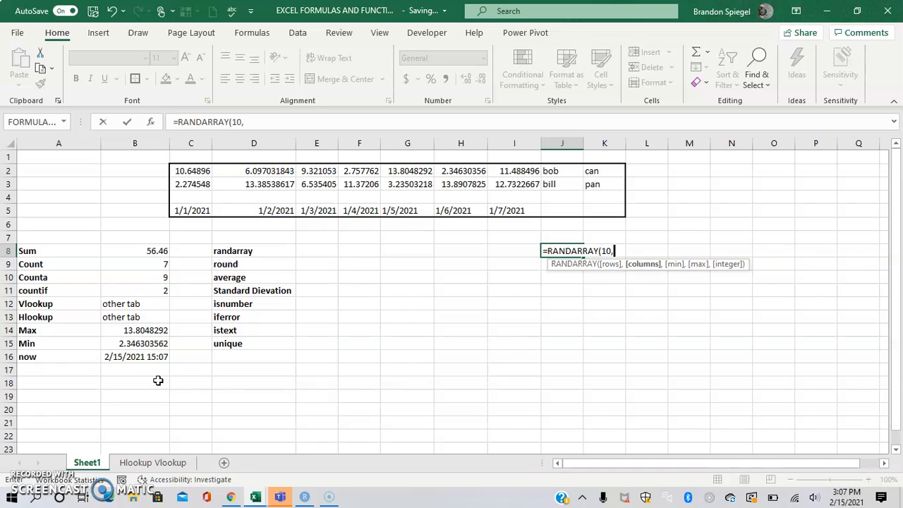
type("10,")
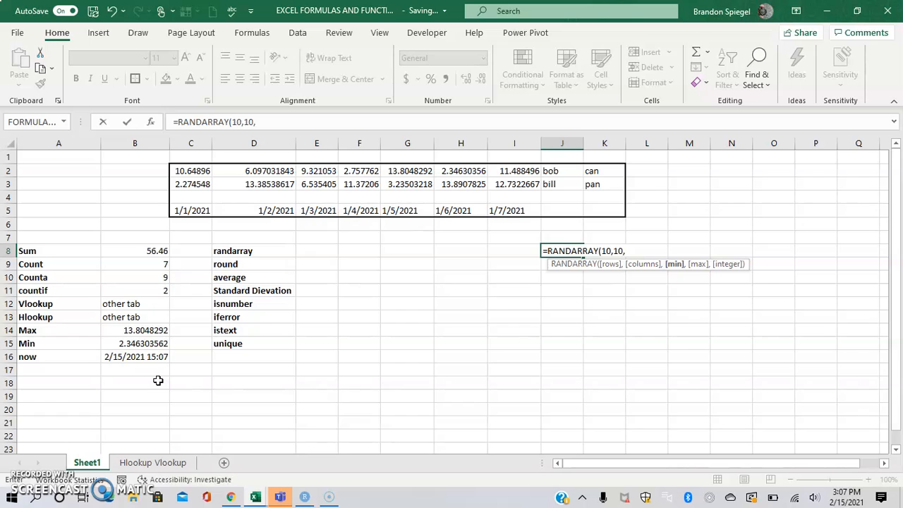
type("5,50")
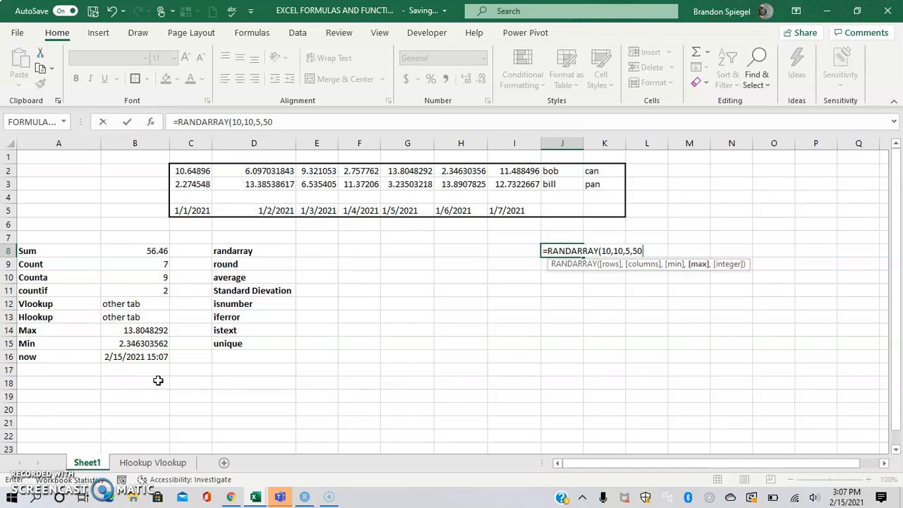
type(",")
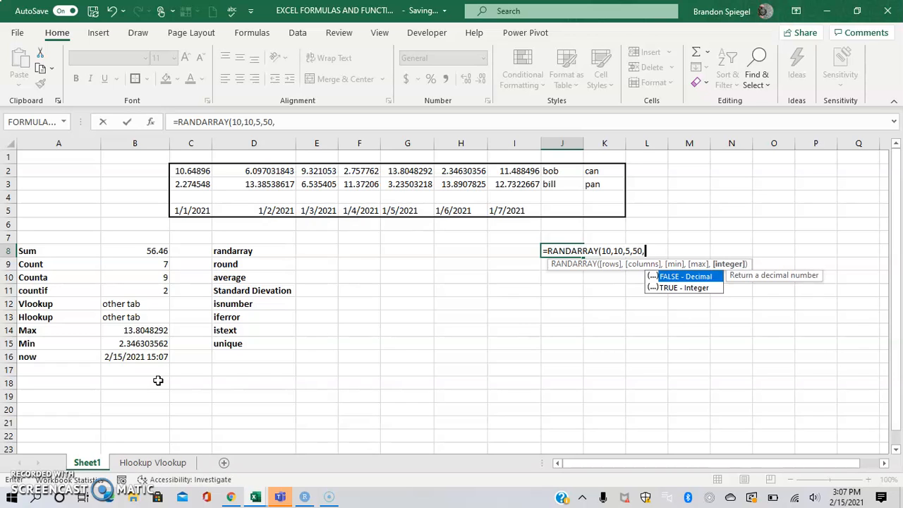
type("TRUE")
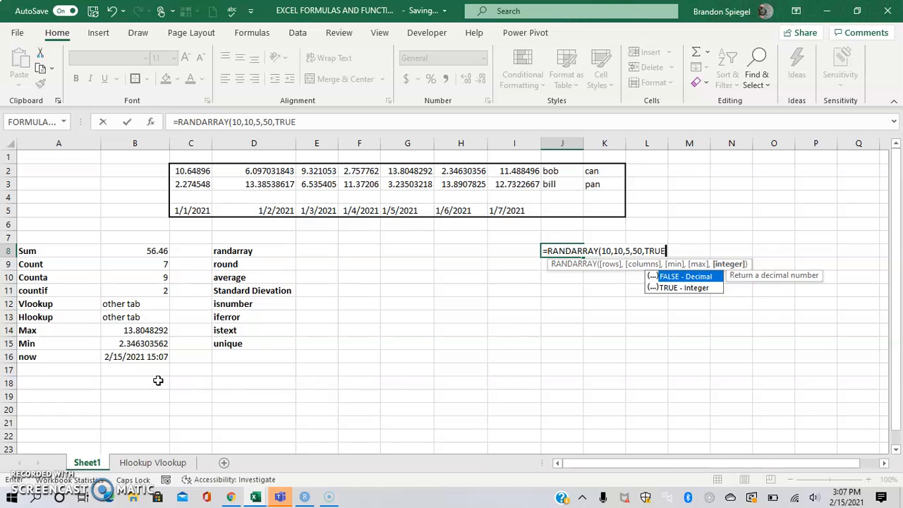
type(")")
key("Return")
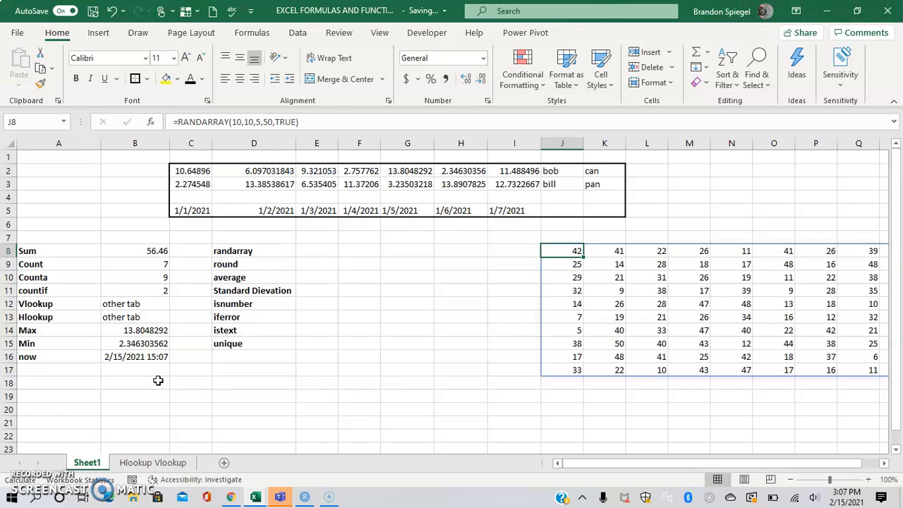
Change the integer argument of the RANDARRAY formula in J8 to FALSE
key("Left")
key("ctrl+Left")
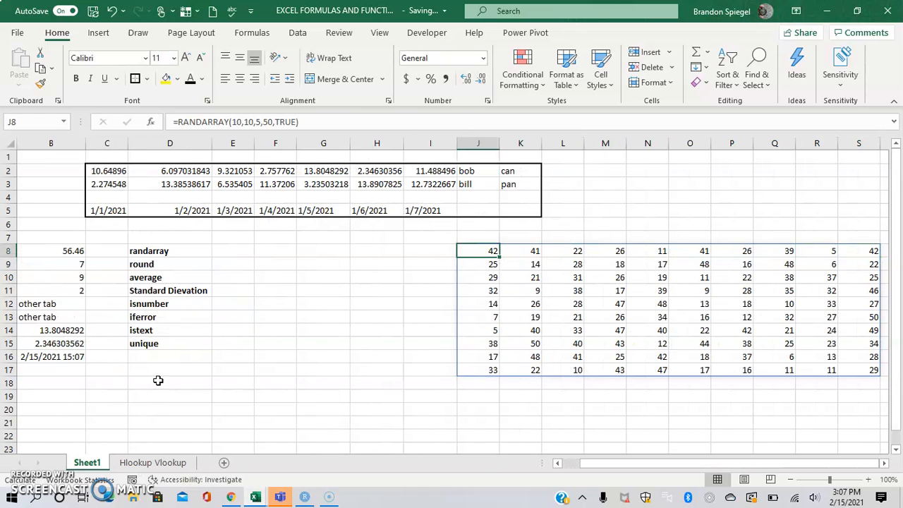
key("F2")
key("Left")
key("shift+Left")
key("shift+Left")
key("shift+Left")
key("shift+Left")
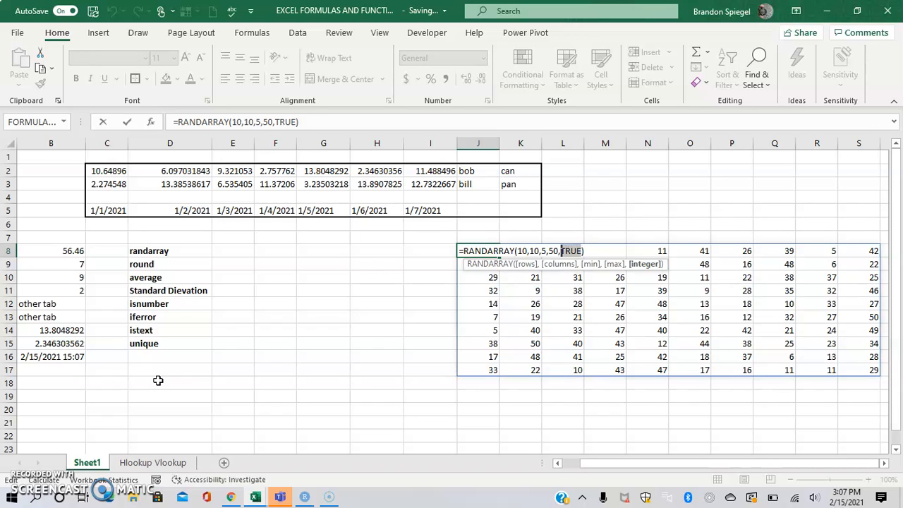
type("FALSE")
key("Right")
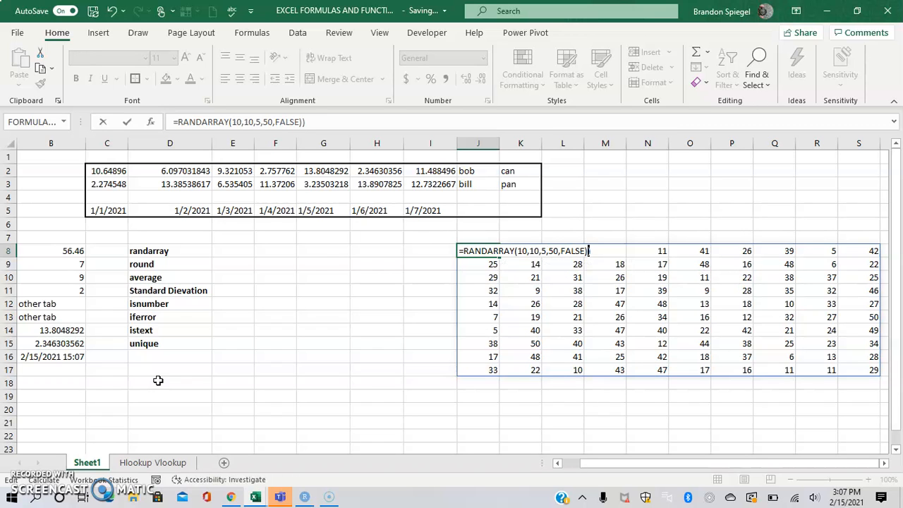
key("Return")
key("Return")
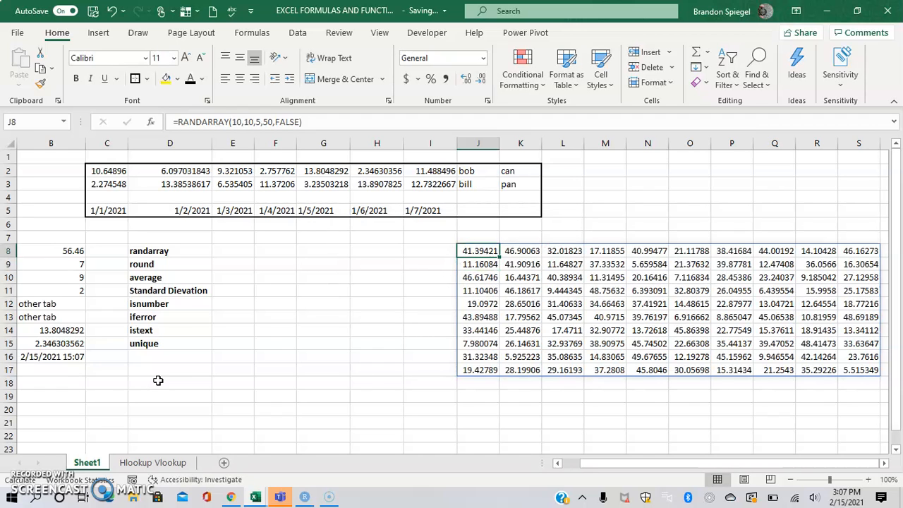
Try entering "cool" in L12 inside the spilled RANDARRAY block, and undo the entry
key("Down")
key("Right")
key("Down")
key("Down")
key("Right")
key("Down")
type("cool")
key("Left")
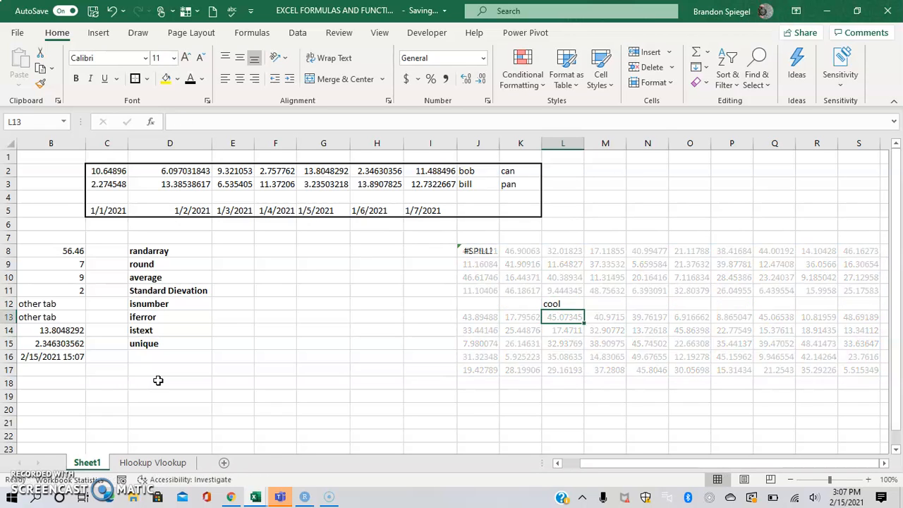
key("ctrl+z")
Copy the RANDARRAY block J8:S17 and paste it over itself as static values
key("Up")
key("Up")
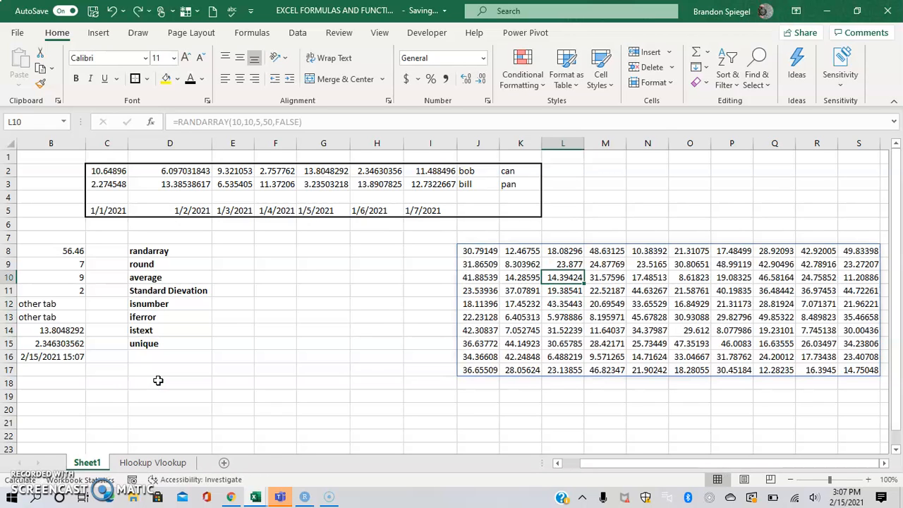
key("Up")
key("Left")
key("Up")
key("Left")
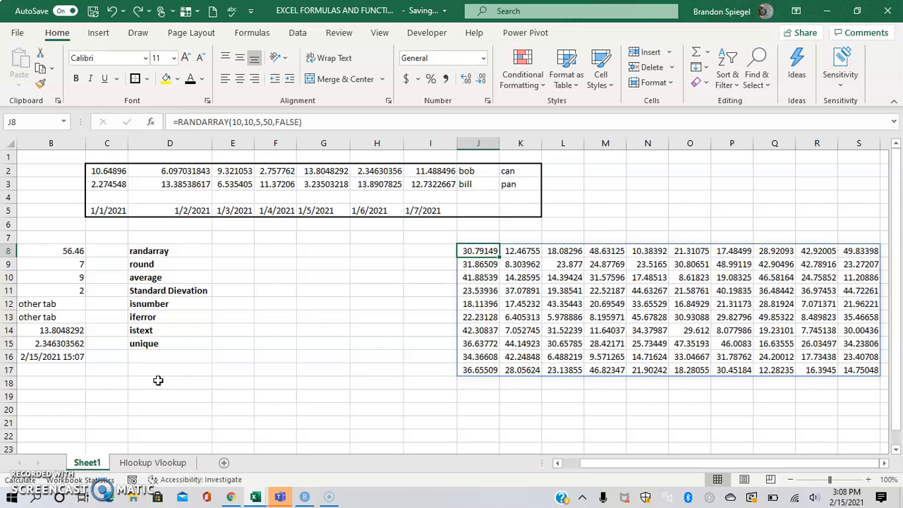
key("ctrl+shift+Right")
key("ctrl+shift+Down")
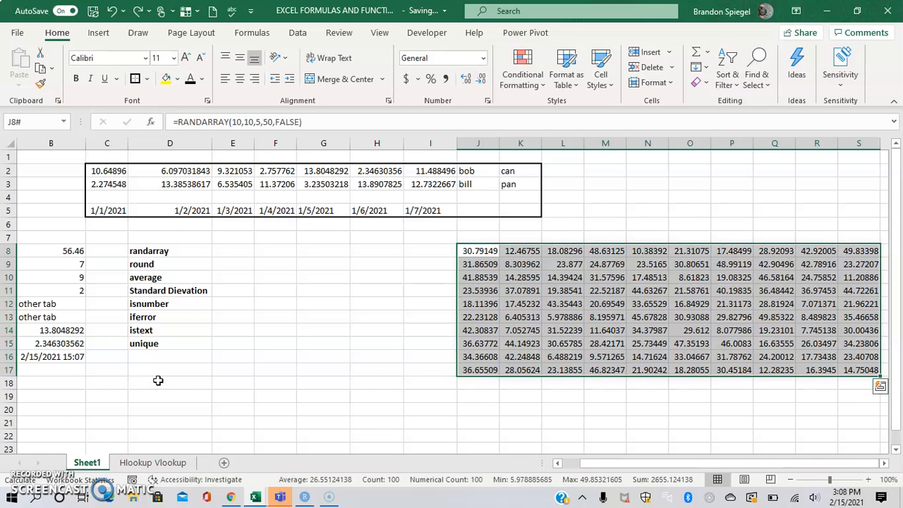
key("ctrl+c")
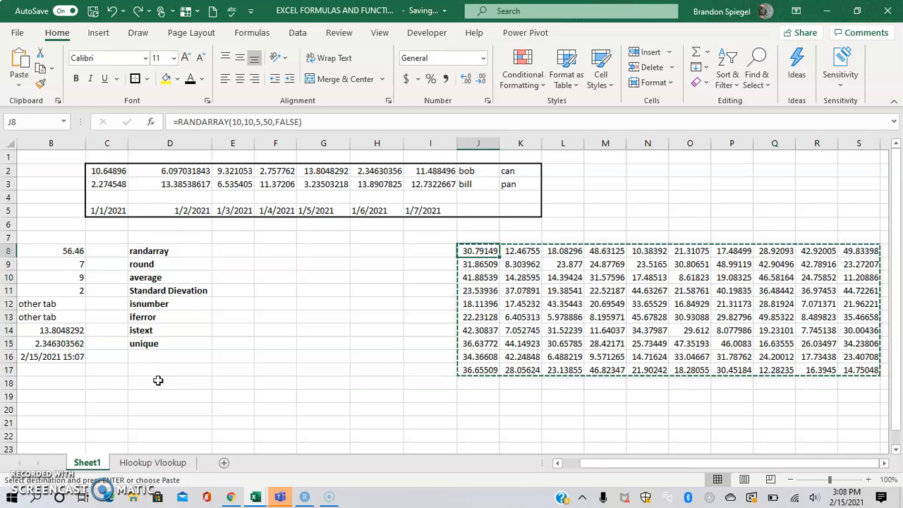
right_click(489, 252)
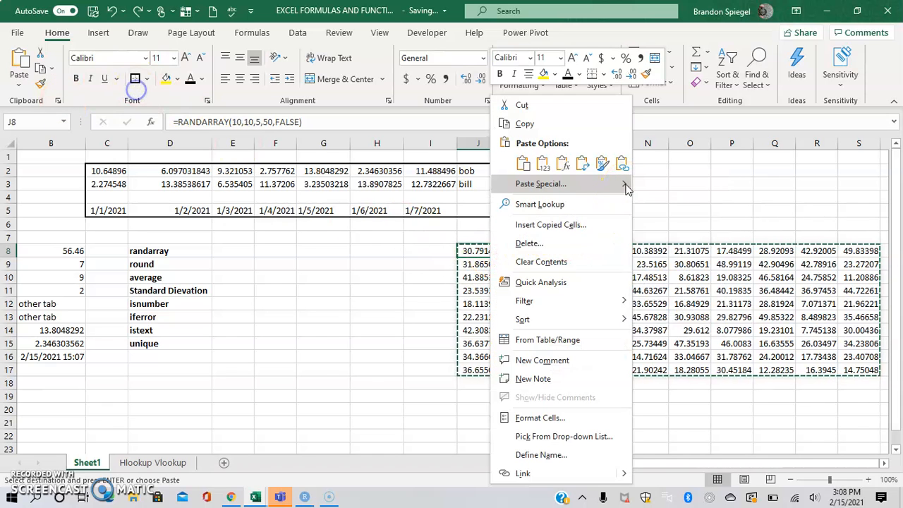
mouse_move(627, 183)
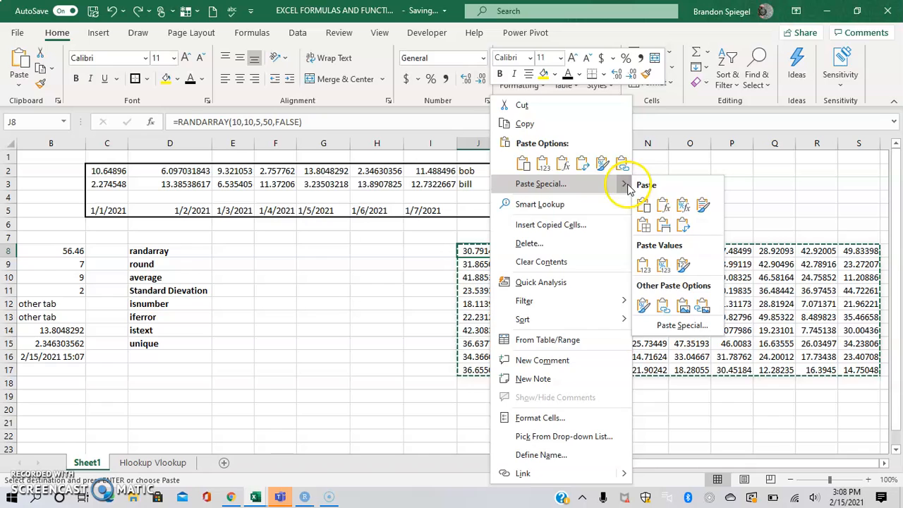
left_click(674, 326)
left_click(549, 271)
left_click(709, 407)
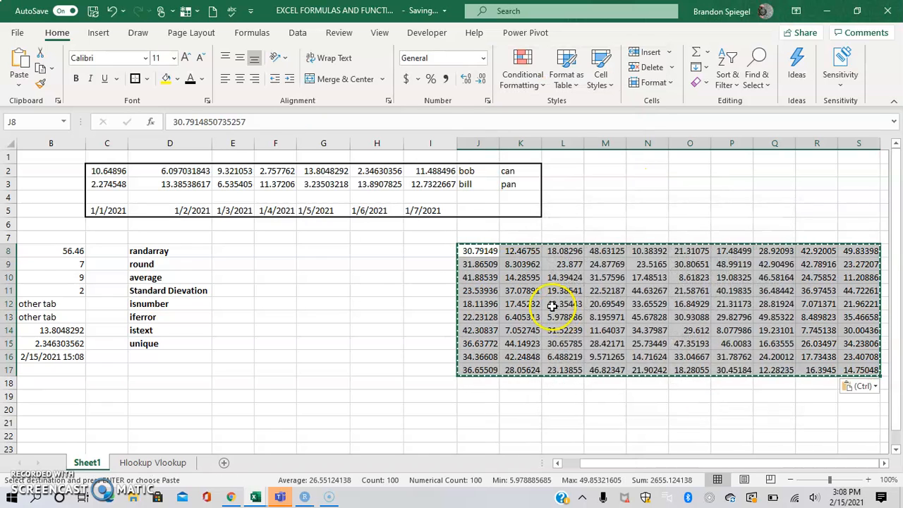
Try overwriting one number inside the pasted values block with the text "cool"
left_click(522, 304)
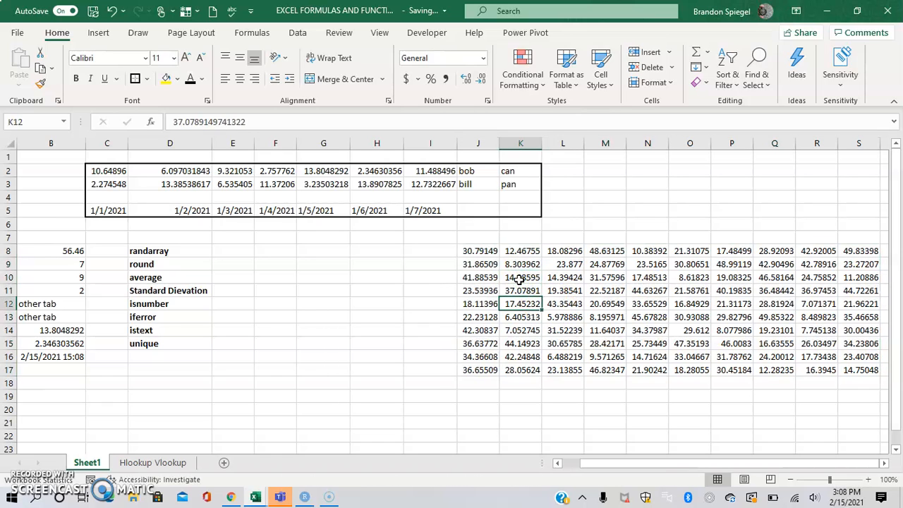
key("Right")
type("cool")
key("Return")
key("Up")
Enter a ROUND formula in E9 beside the round label that rounds J8 to 3 digits
key("Left")
key("Left")
key("Left")
key("Left")
key("Left")
key("Up")
key("Left")
key("Left")
key("Left")
key("Left")
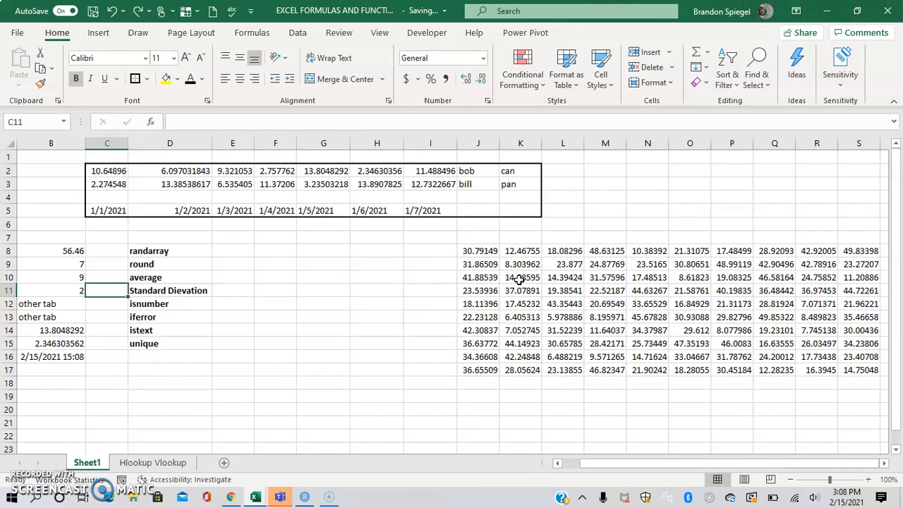
key("Left")
key("Left")
key("Up")
key("Right")
key("Right")
key("Right")
key("Up")
key("Right")
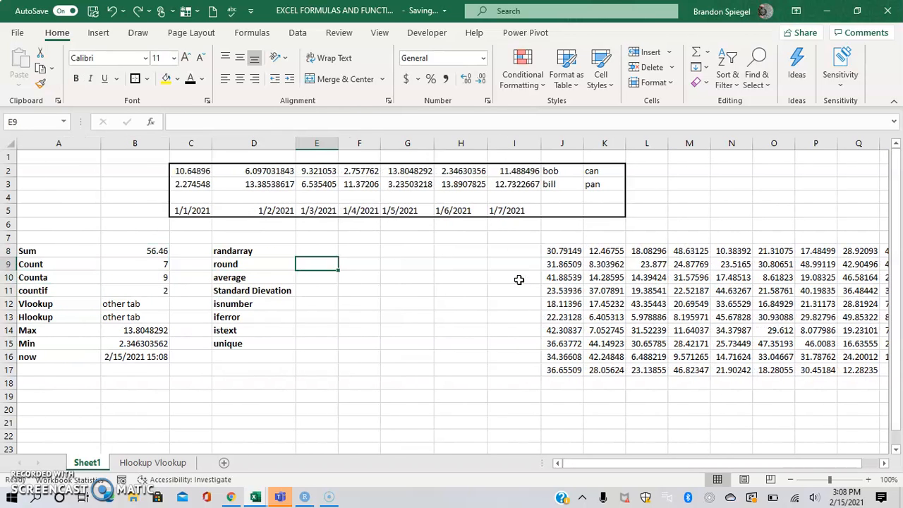
type("=r")
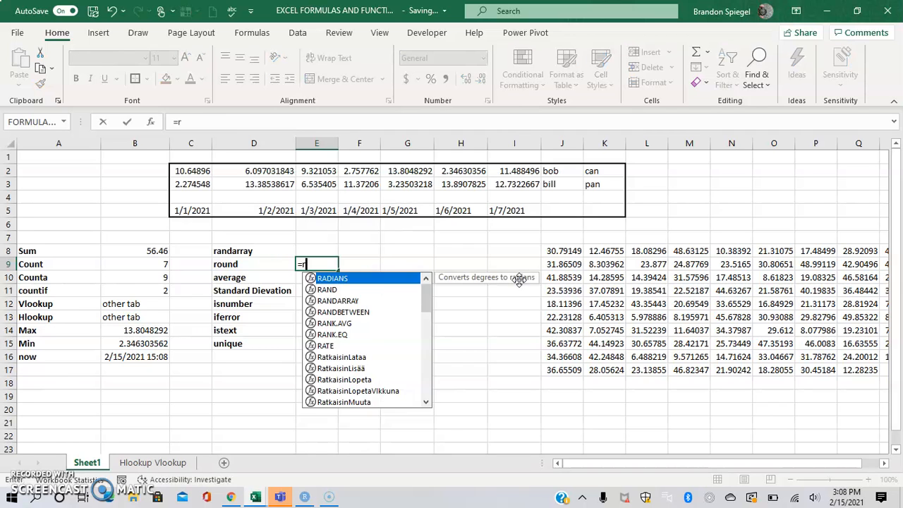
type("ound(")
key("Right")
key("Right")
key("Right")
key("Right")
key("Right")
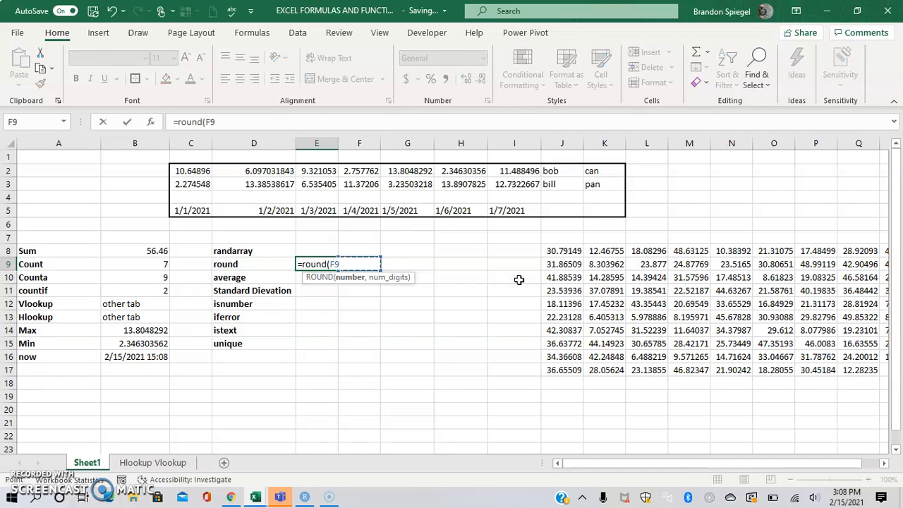
key("Up")
type(",")
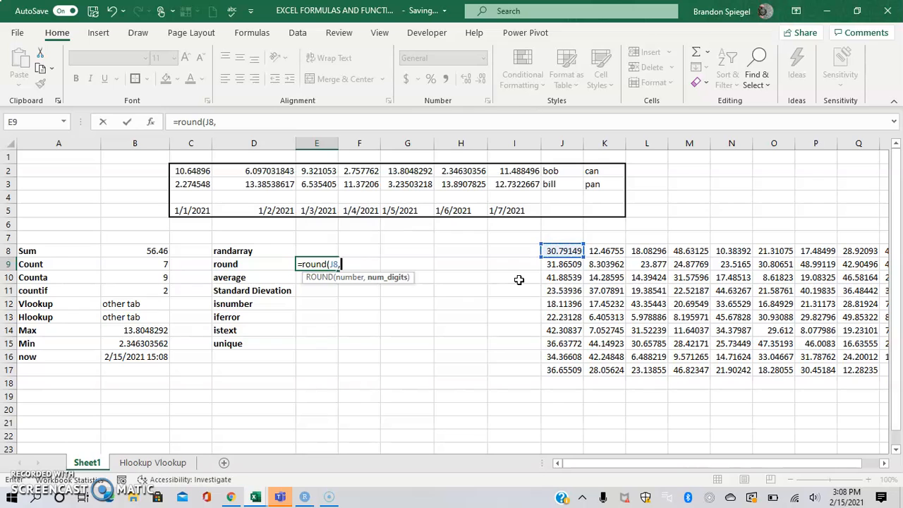
type("3")
key("Return")
key("Up")
key("Down")
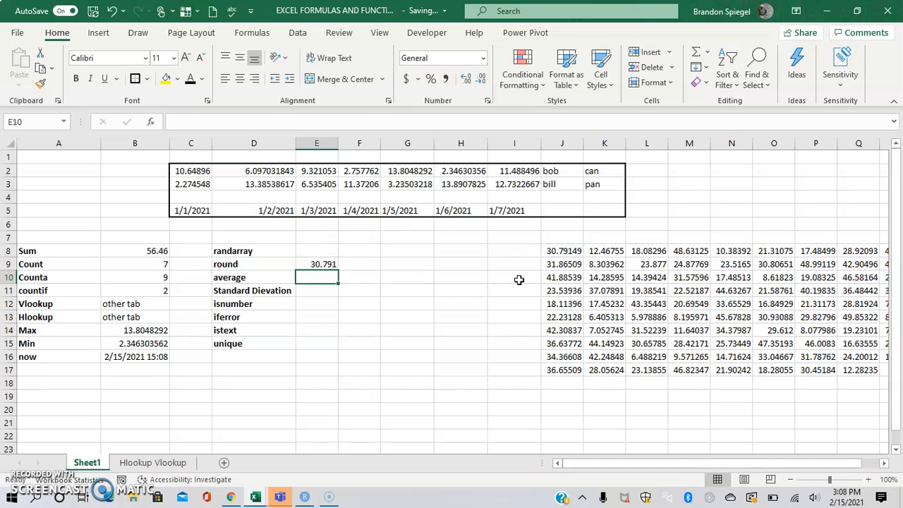
Enter an AVERAGE formula over C2:I2 in E10 beside the average label, and check its range
type("=average(")
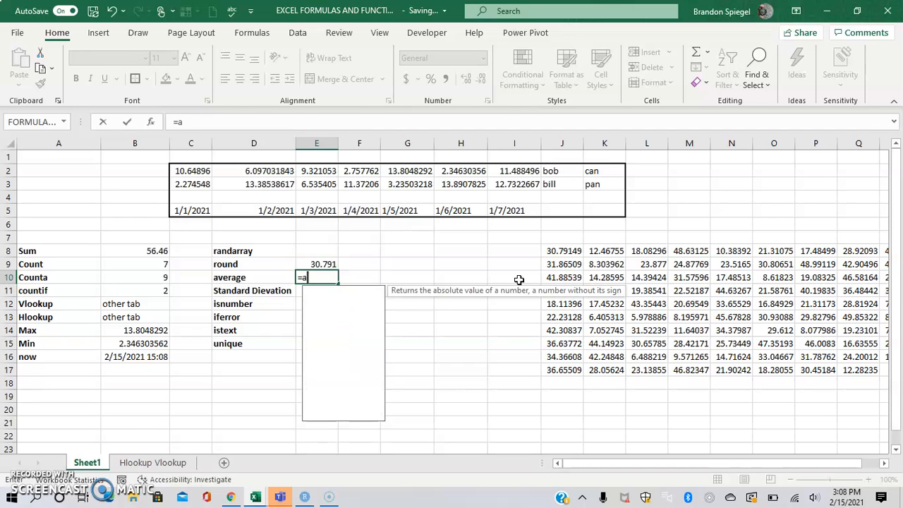
key("Up")
key("Right")
key("Right")
key("Right")
key("Right")
key("Right")
key("Up")
key("Left")
key("Up")
key("Up")
key("Up")
key("Up")
key("Up")
key("Up")
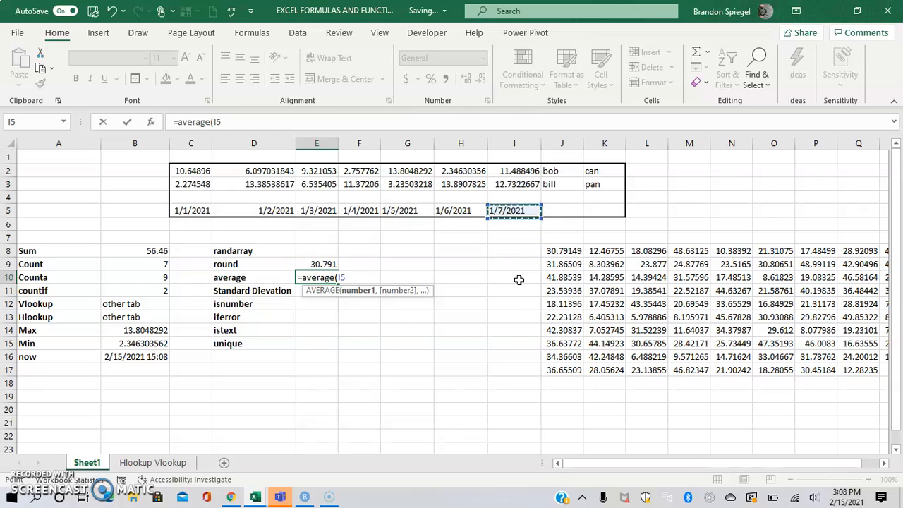
key("ctrl+shift+Left")
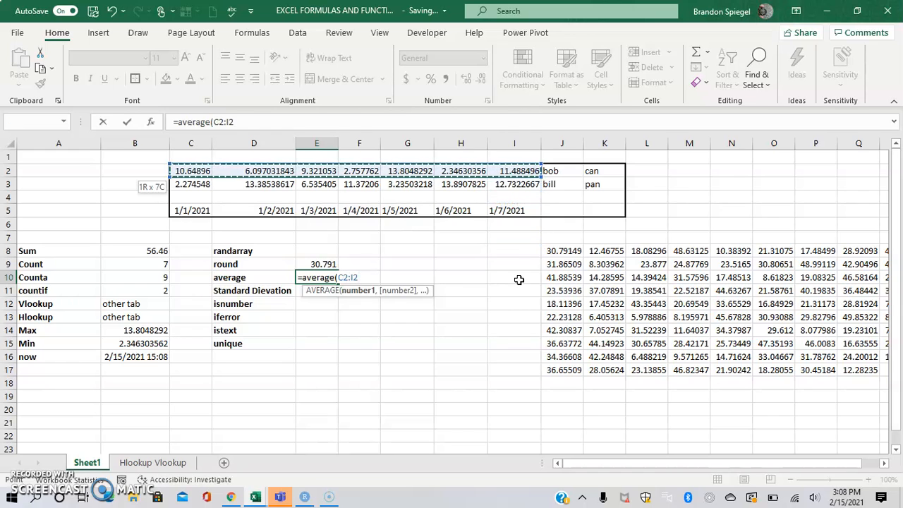
type(")")
key("Return")
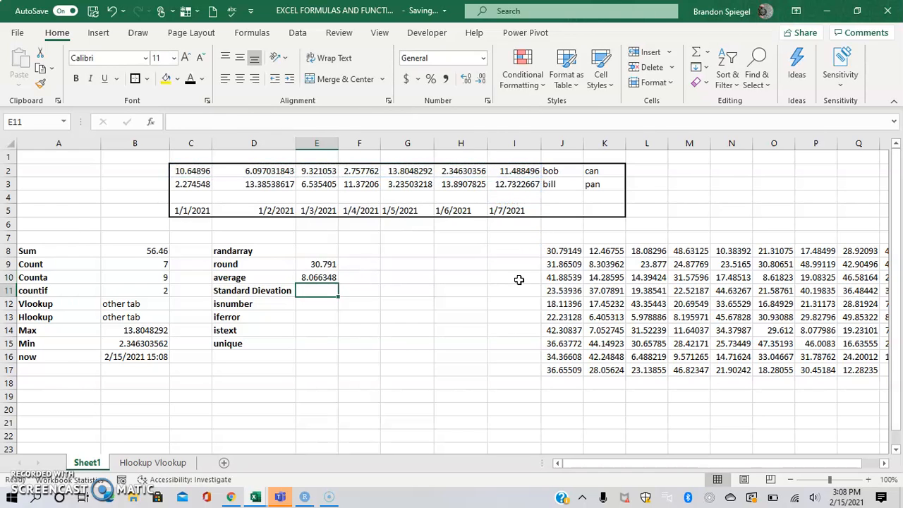
key("Up")
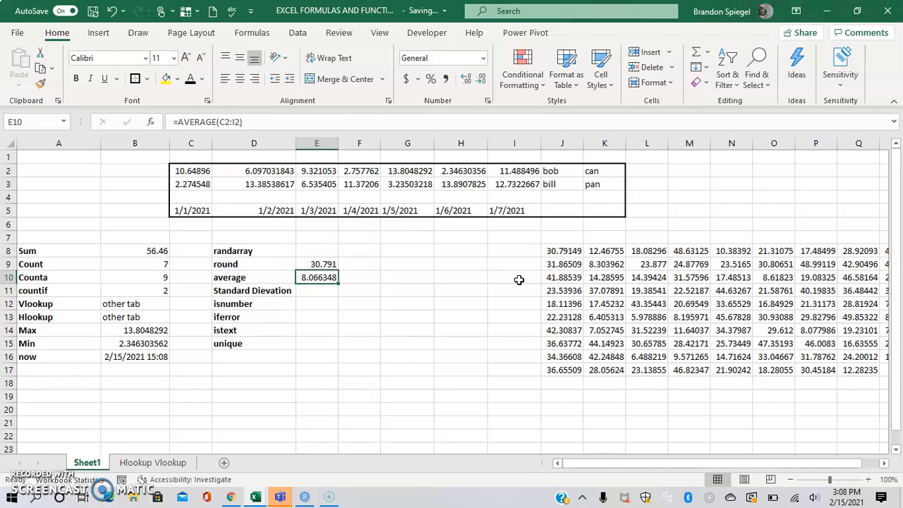
Try a =mean formula in F10, browse the suggested mean functions, and clear the cell
key("Right")
type("=mean")
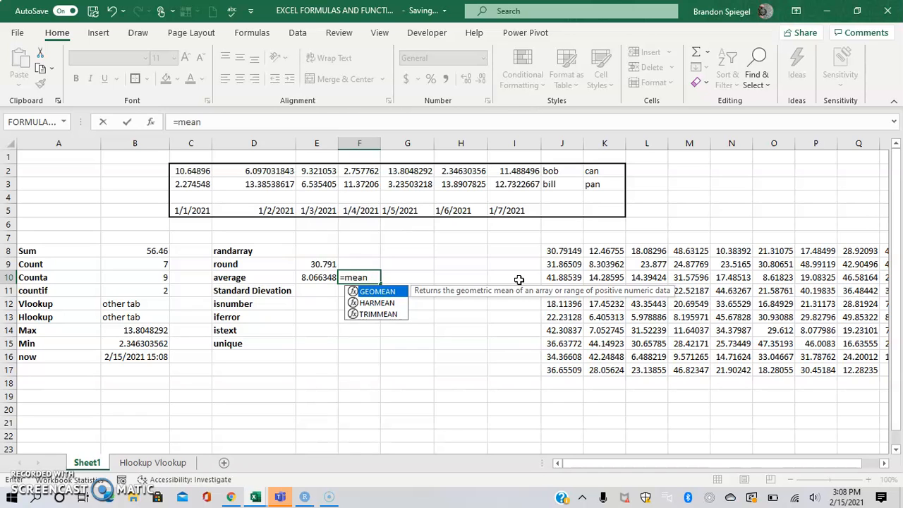
key("Down")
key("Down")
key("Up")
key("Up")
key("Escape")
key("Return")
key("Up")
key("Delete")
key("Down")
key("Left")
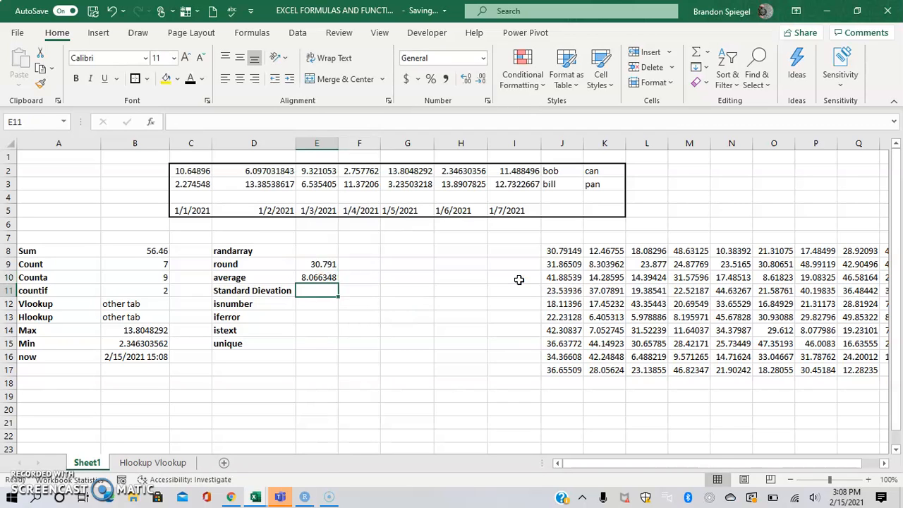
Enter a STDEV formula over C2:I2 in E11 beside the Standard Dievation label
type("=stde")
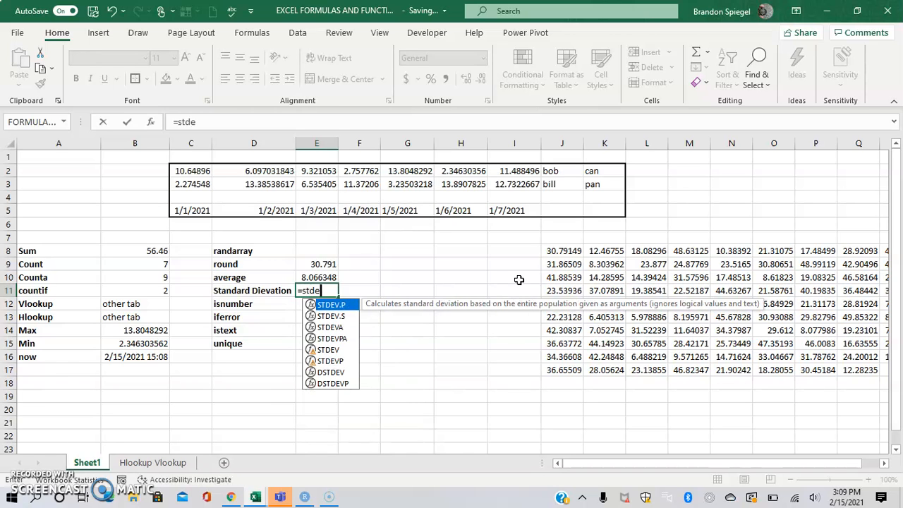
key("Down")
key("Down")
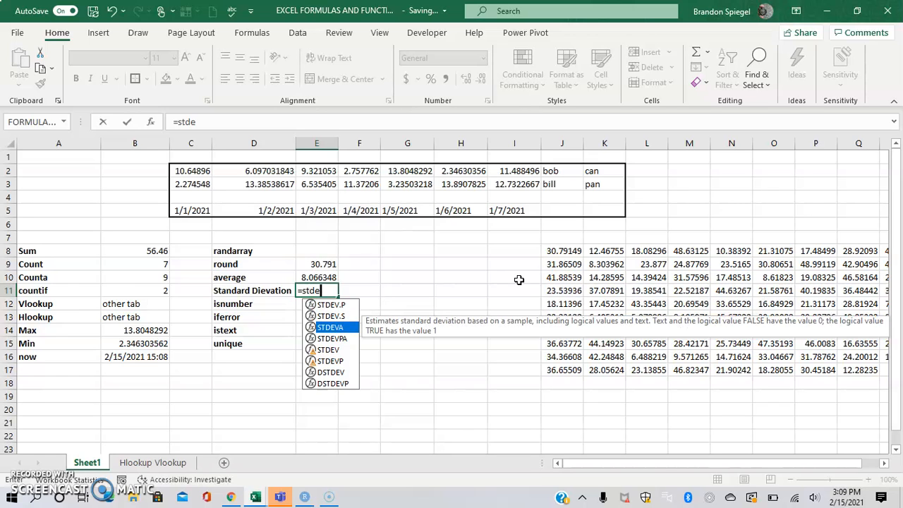
key("Down")
key("Down")
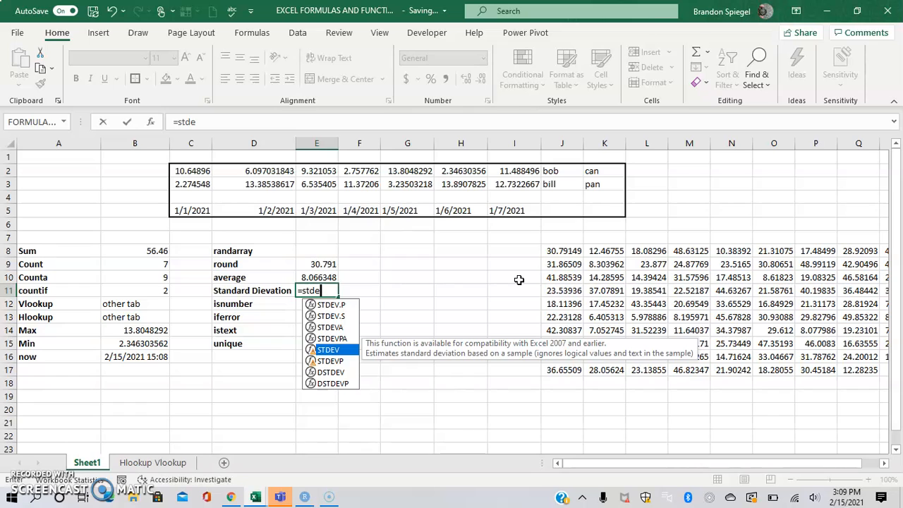
key("Tab")
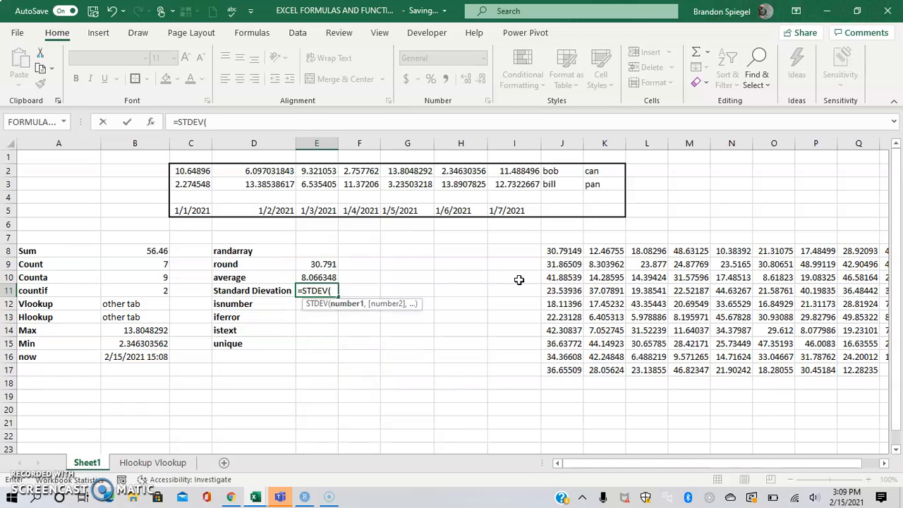
key("Right")
key("Right")
key("Up")
key("Up")
key("Up")
key("Up")
key("Up")
key("Up")
key("Up")
key("Up")
key("Up")
key("Right")
key("Right")
key("Down")
key("Down")
key("Down")
key("Up")
key("Up")
key("Up")
key("ctrl+shift+Left")
type(")")
key("Return")
key("Up")
key("Left")
key("Right")
key("Down")
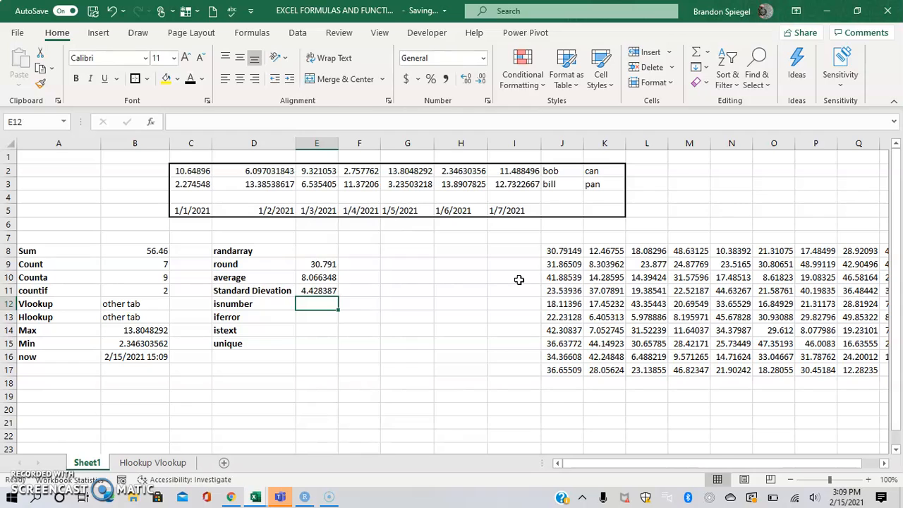
type("=")
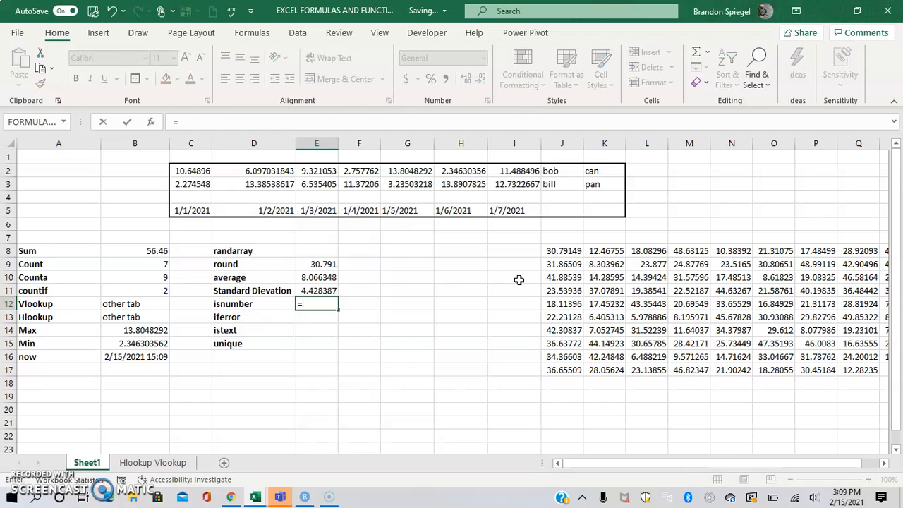
key("Escape")
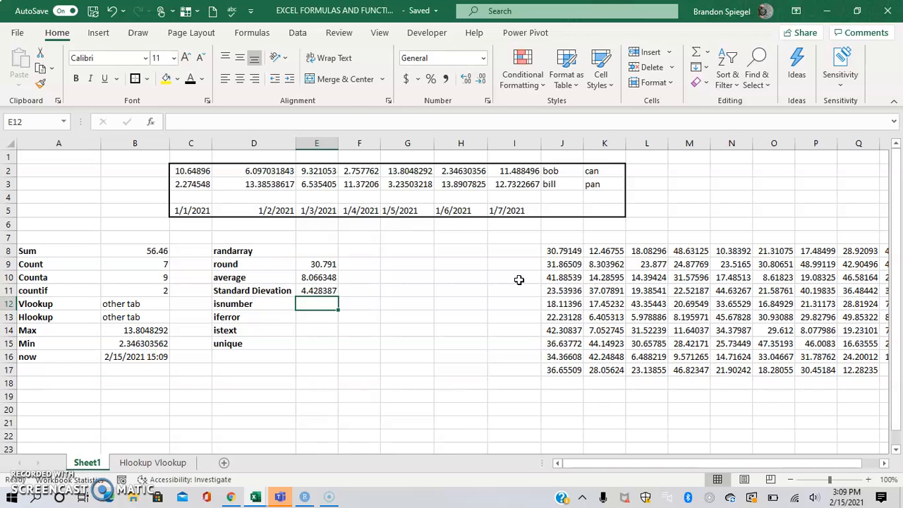
type("=isnu")
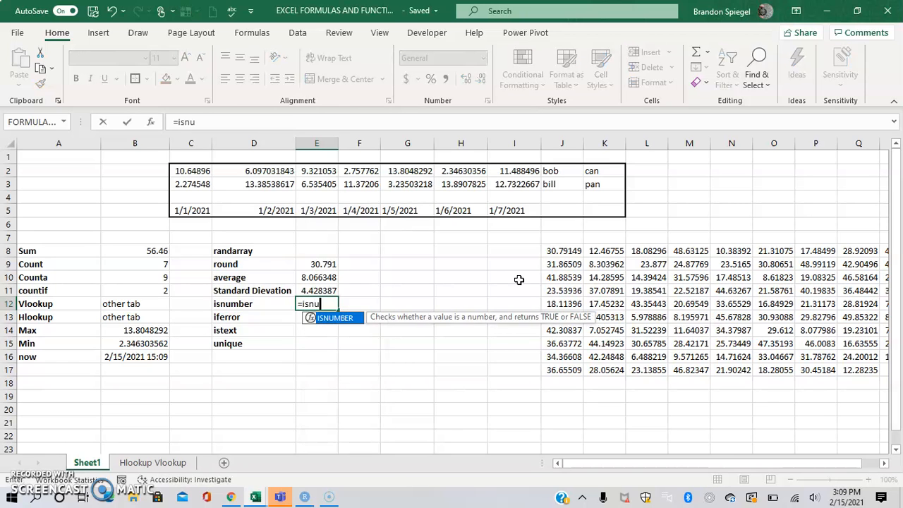
type("mber(")
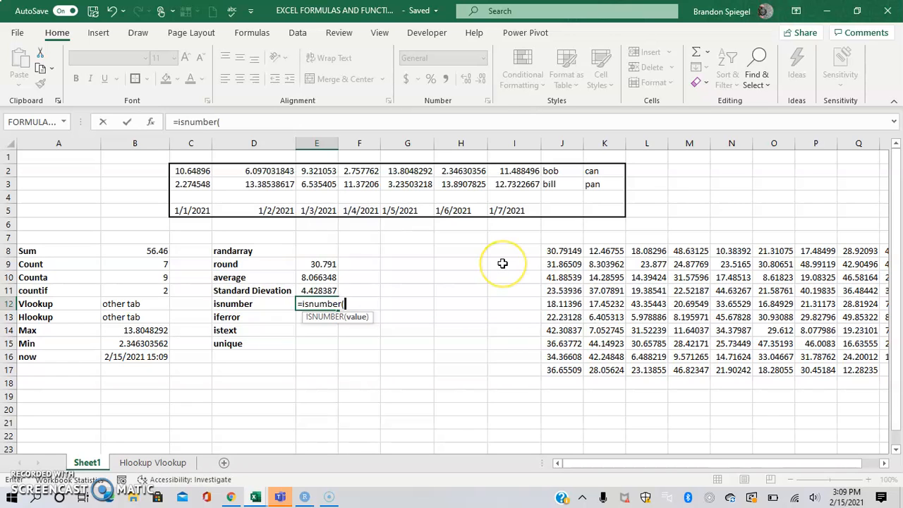
key("Up")
key("Up")
key("Up")
key("Up")
key("Up")
key("Escape")
Enter an ISNUMBER formula in C6 that tests the date in C5
key("Up")
key("Up")
key("Up")
key("Up")
key("Up")
key("Up")
key("Left")
key("Left")
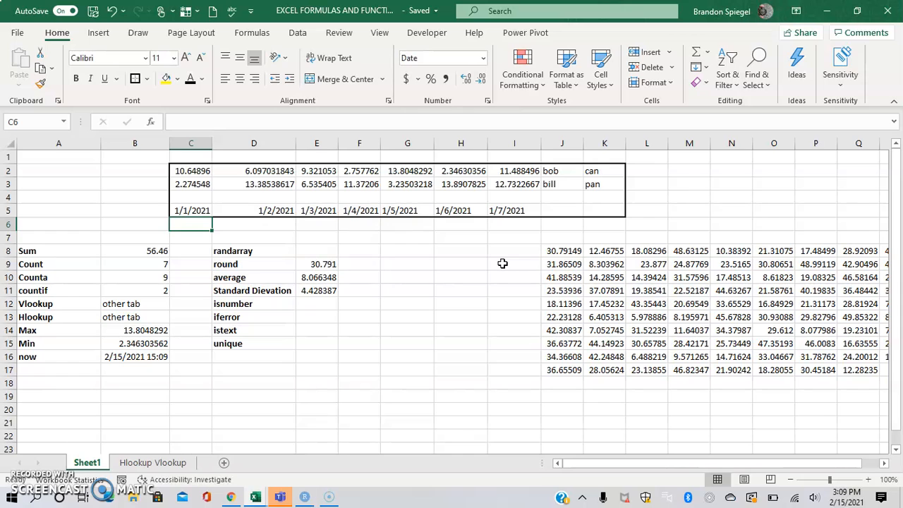
type("=isnumber(")
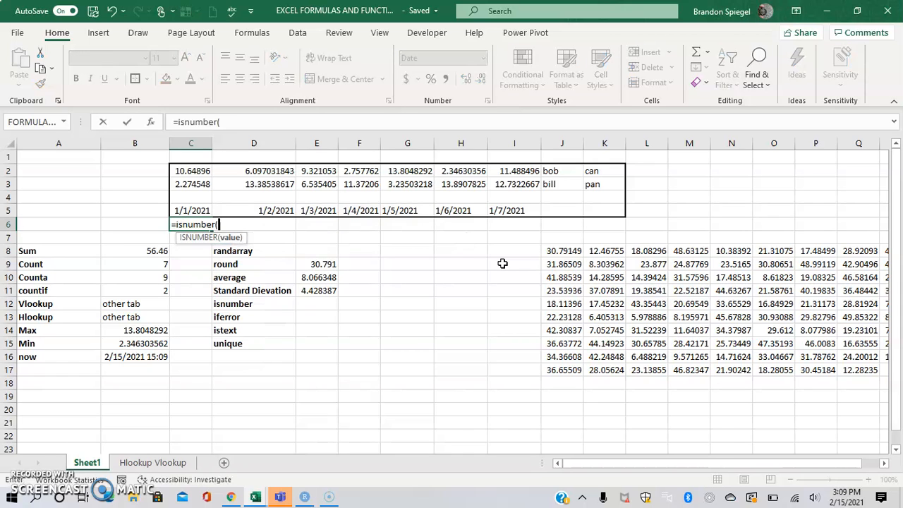
key("Up")
key("Return")
key("Up")
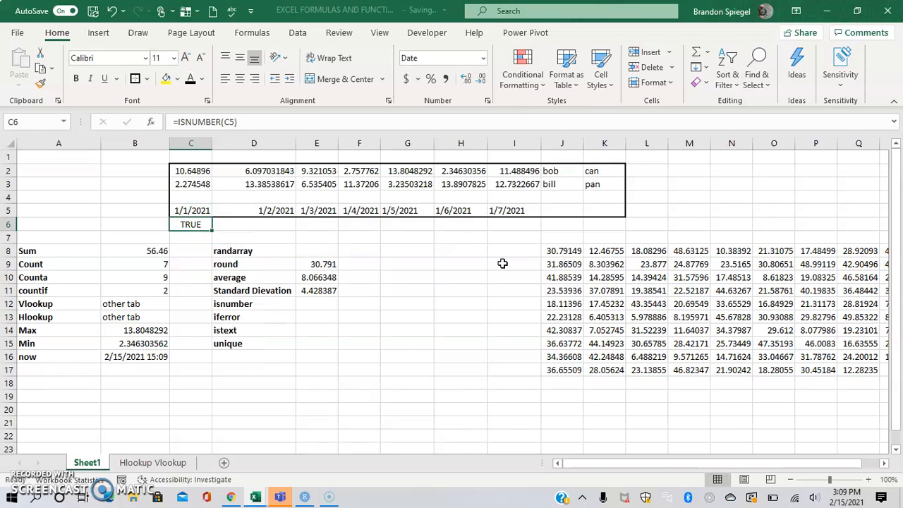
Copy the ISNUMBER formula from C6 across row 6 through I6, under all the dates
key("ctrl+c")
key("shift+Right")
key("shift+Right")
key("shift+Right")
key("shift+Right")
key("shift+Right")
key("shift+Right")
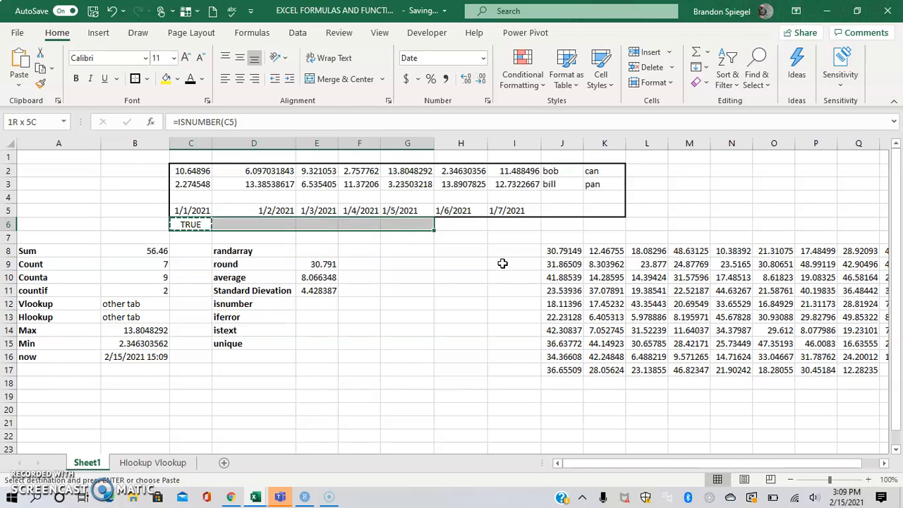
key("ctrl+v")
key("Escape")
Compare the ISNUMBER results in row 6 with the date entries above them in row 5, especially G5
key("Up")
key("Right")
key("Right")
key("Right")
key("Right")
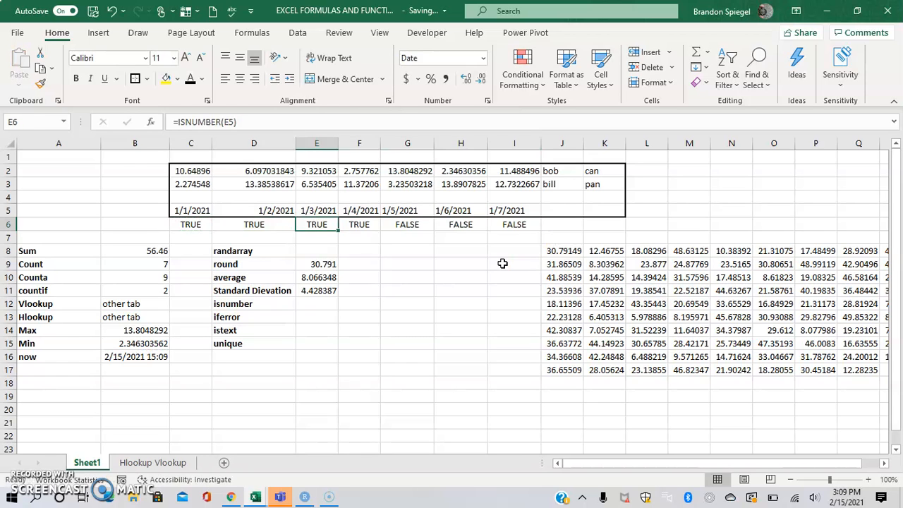
key("shift+Down")
key("shift+Right")
key("shift+Right")
key("Down")
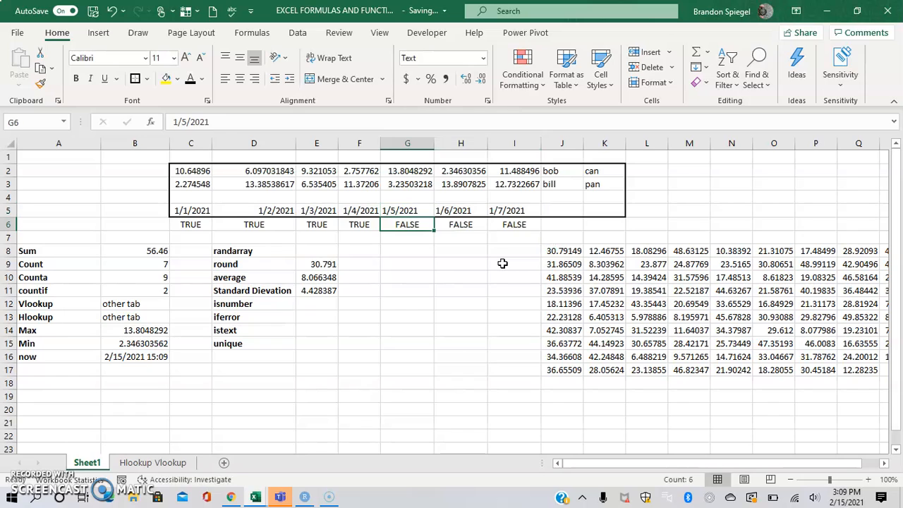
key("Up")
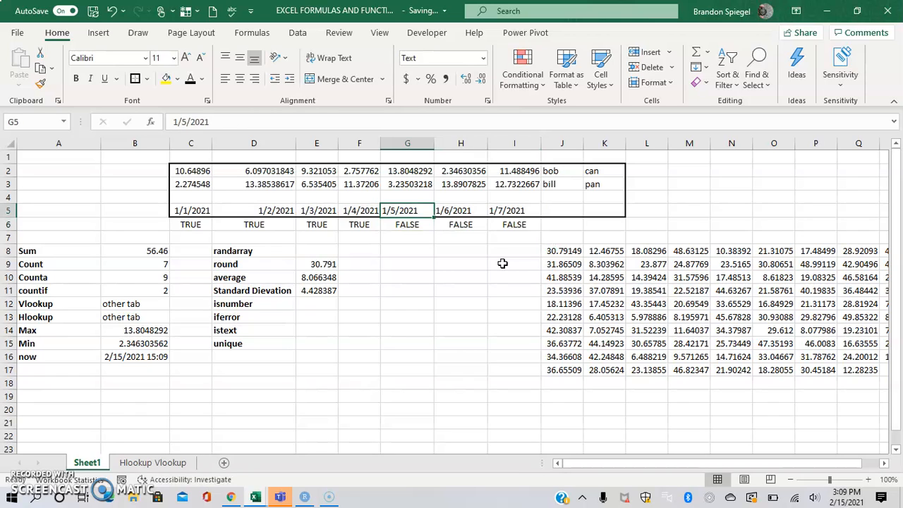
key("Down")
Convert the text date in G5 to a real date by copying blank cell G7 and pasting it with Paste Special's Add operation
key("Down")
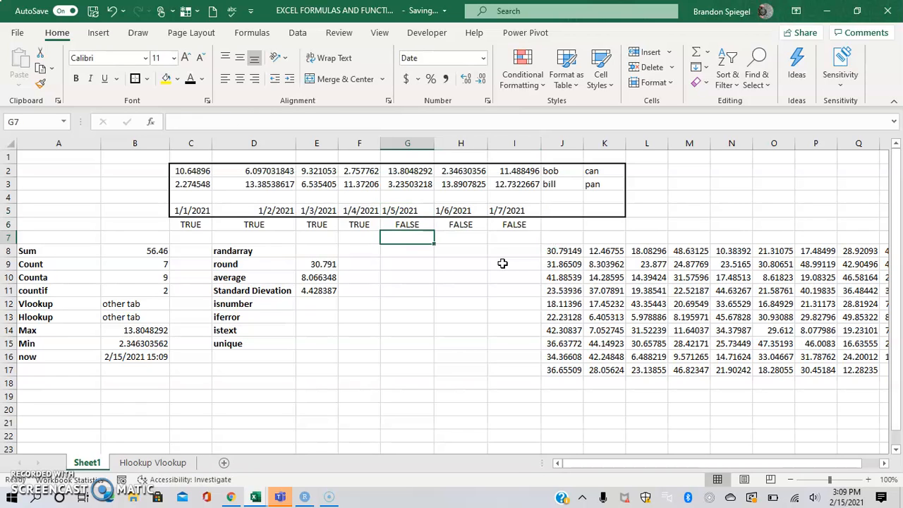
key("ctrl+c")
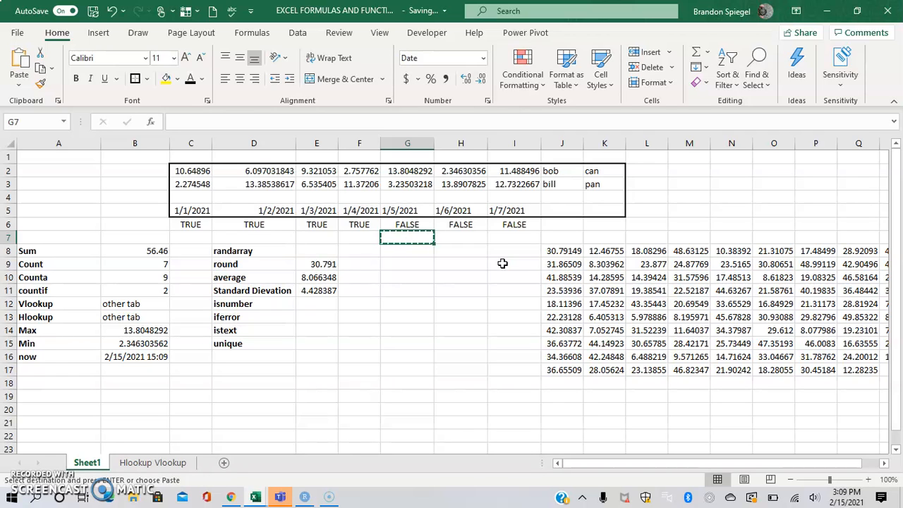
left_click(419, 207)
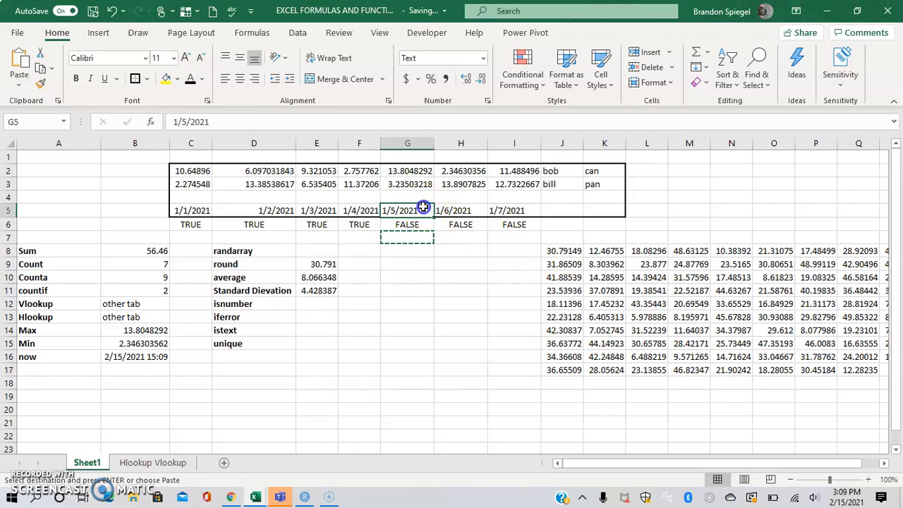
right_click(407, 209)
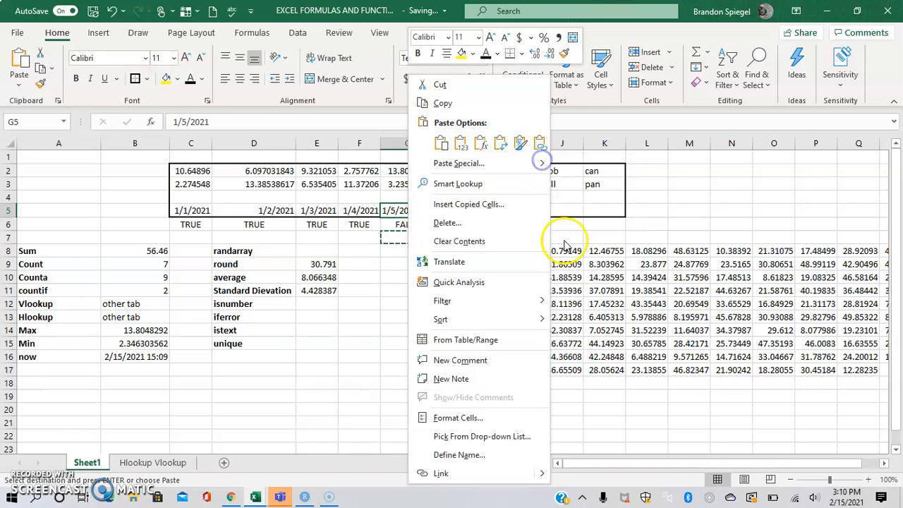
mouse_move(540, 167)
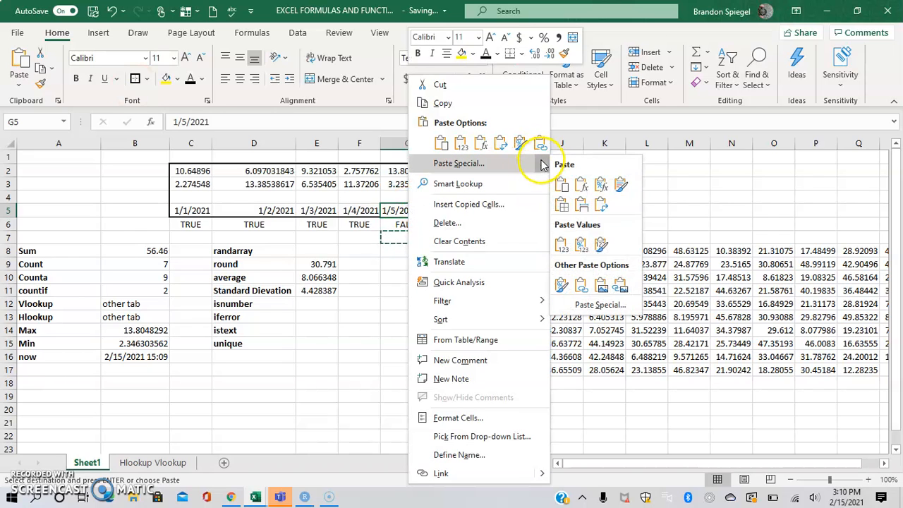
left_click(601, 302)
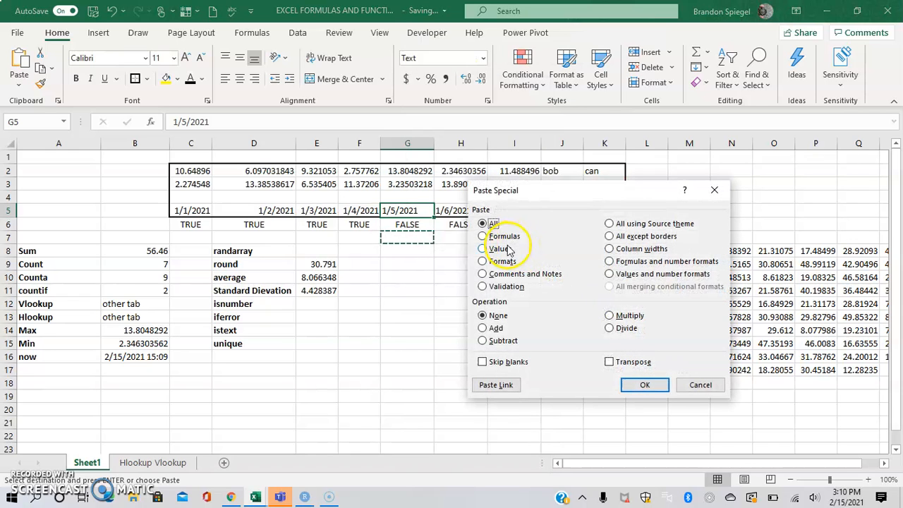
left_click(492, 328)
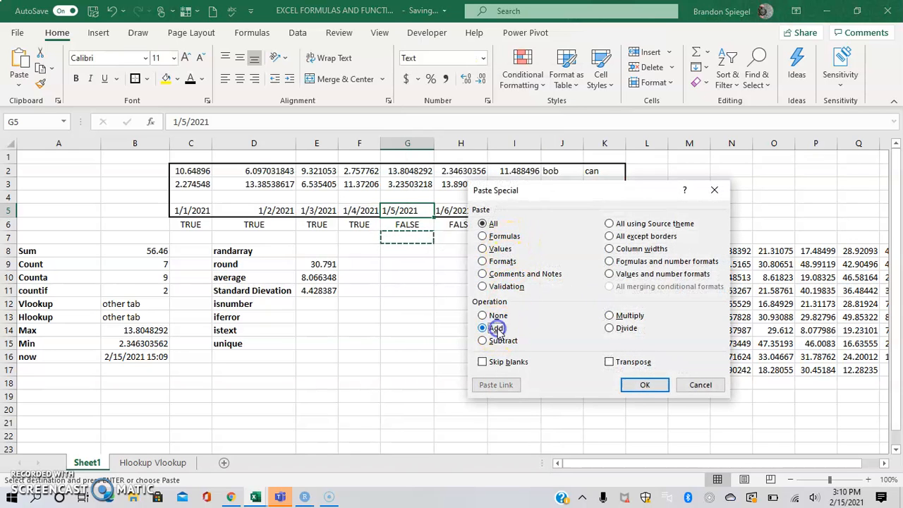
left_click(643, 386)
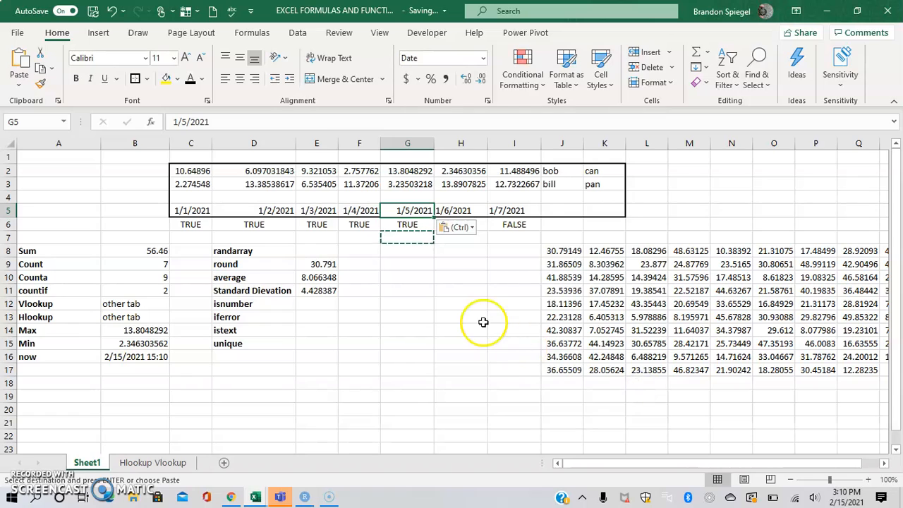
key("Escape")
Compare the number formats of the dates in G5 and H5, and check the formats available for H5
left_click(437, 283)
key("Up")
key("Up")
key("Up")
key("Up")
key("Up")
key("Left")
key("Right")
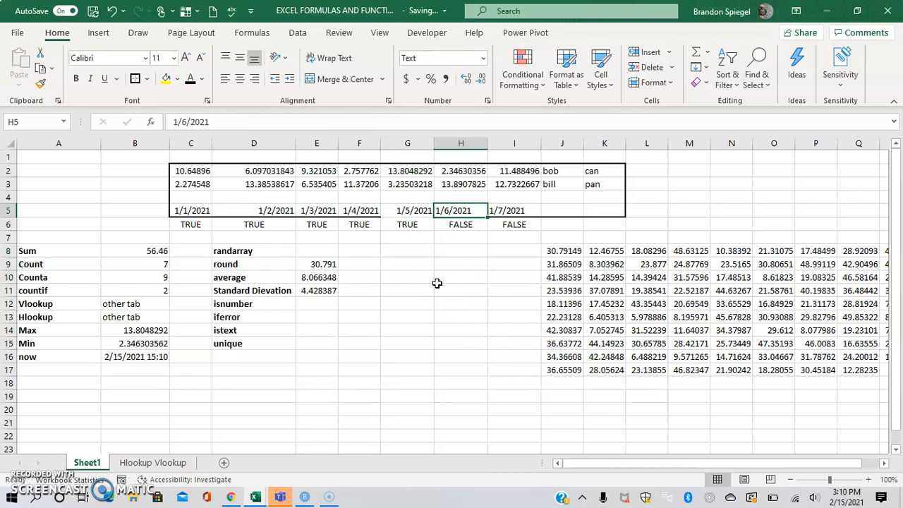
left_click(482, 58)
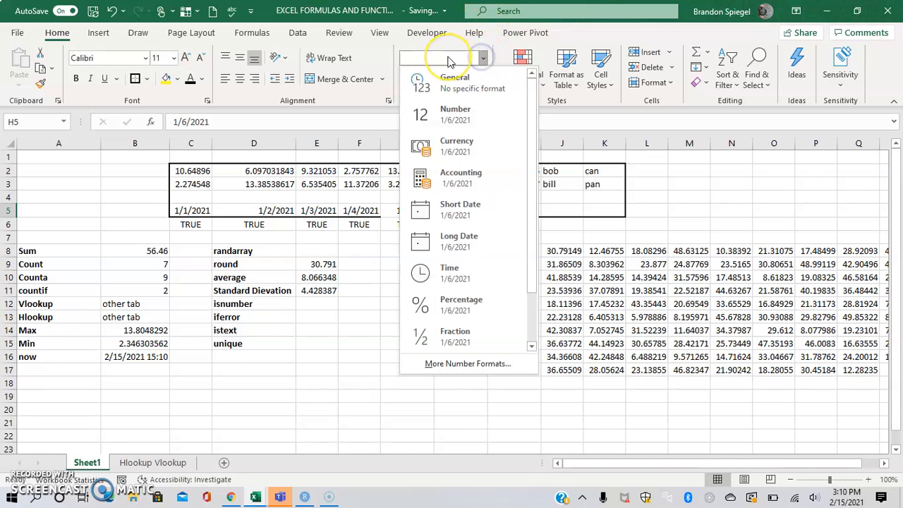
key("Escape")
key("Left")
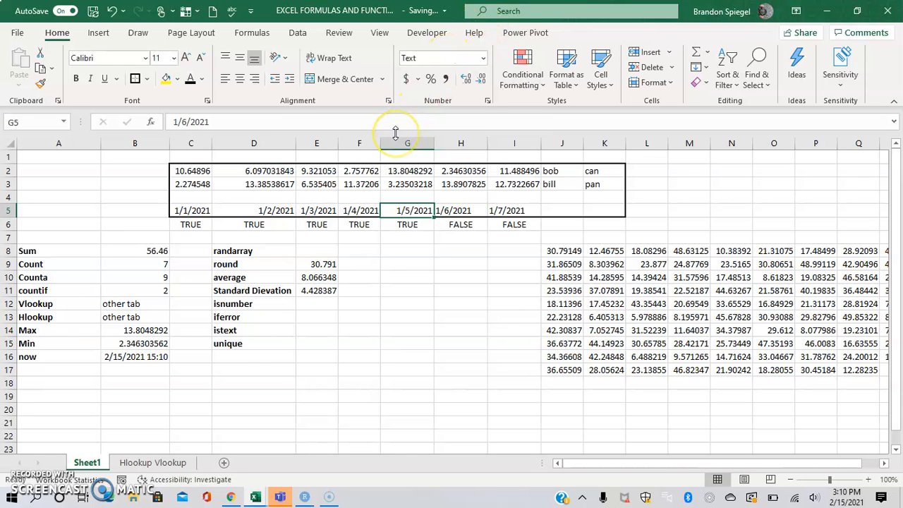
Enter the formula =10/0 in F13, on the iferror row, as a sample error
key("Left")
key("Down")
key("Down")
key("Down")
key("Down")
key("Down")
key("Down")
key("Left")
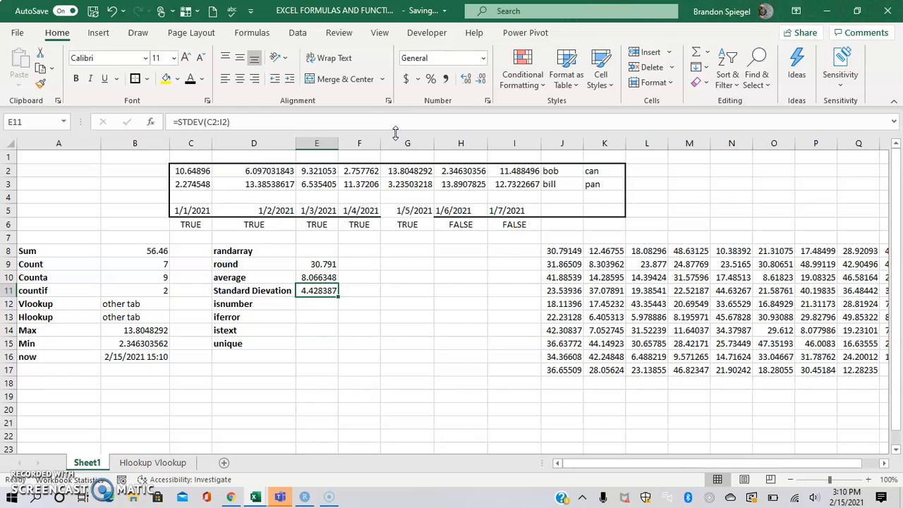
key("Down")
key("Up")
key("Down")
key("Down")
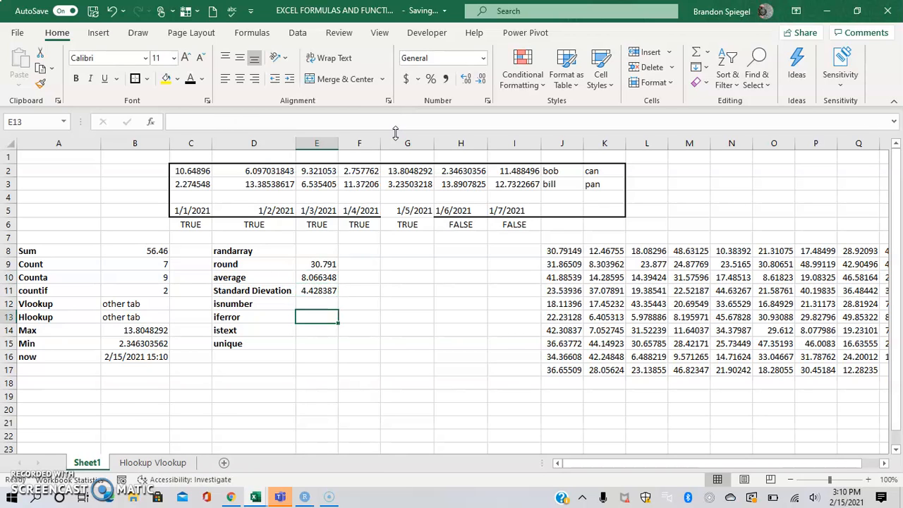
key("Right")
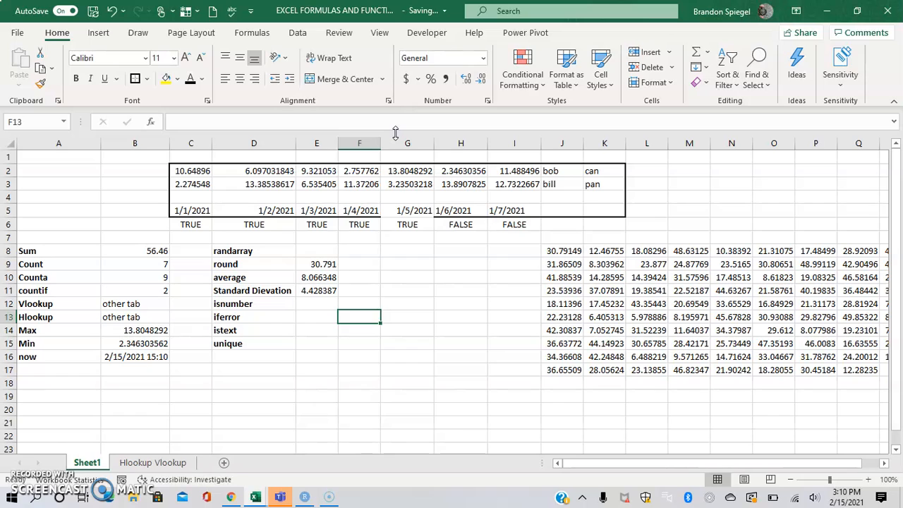
type("=10/0")
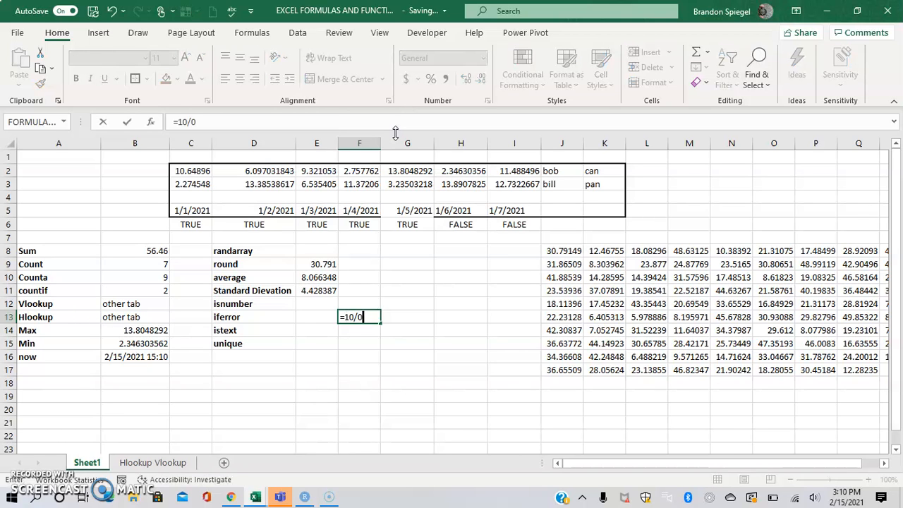
key("ctrl+Return")
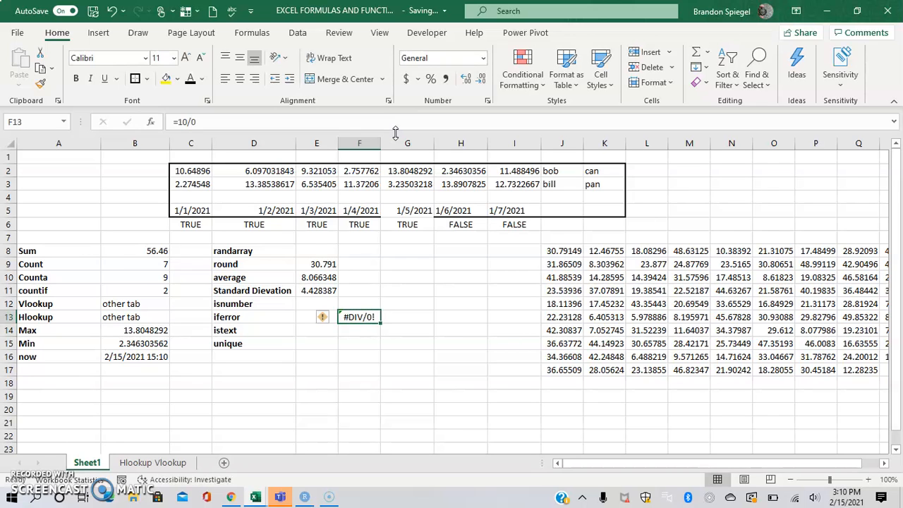
key("F2")
key("Escape")
key("Left")
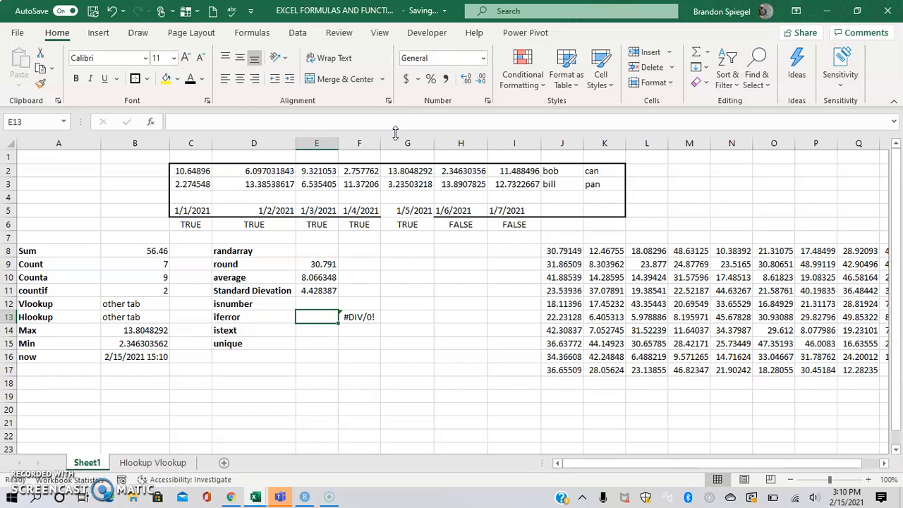
key("Right")
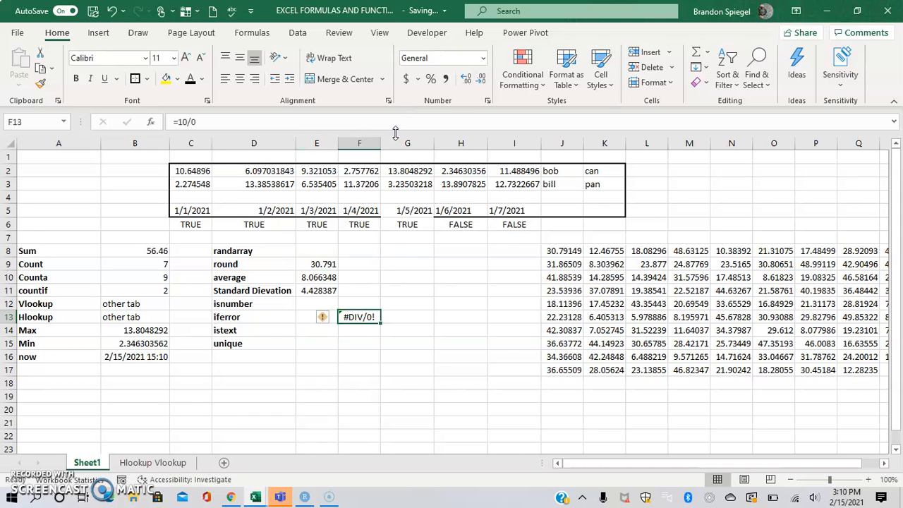
Wrap the F13 division in an IFERROR function that returns an empty string ("") on error
key("F2")
key("Left")
key("Left")
key("Left")
key("Left")
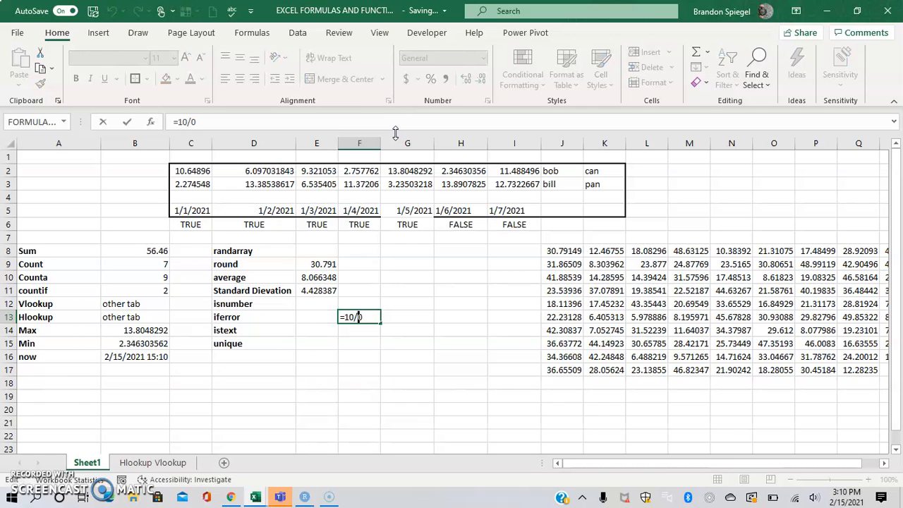
type("ife")
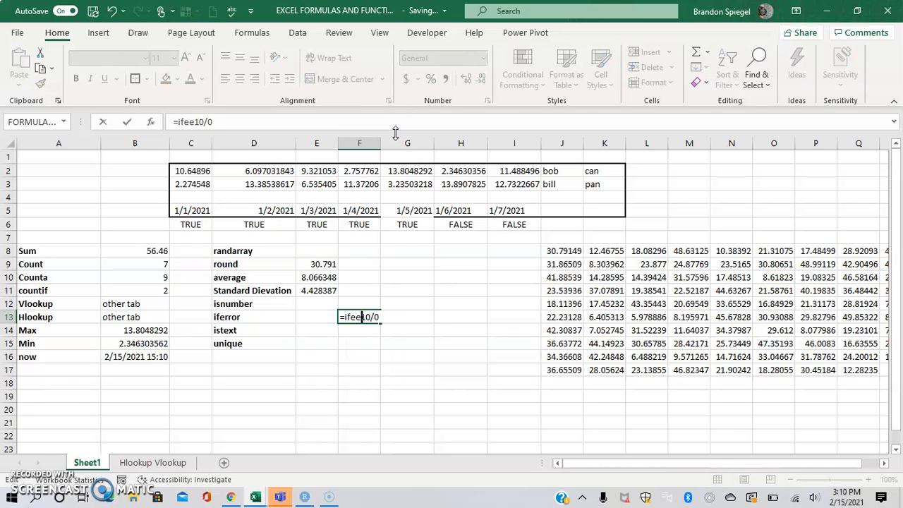
type("rr")
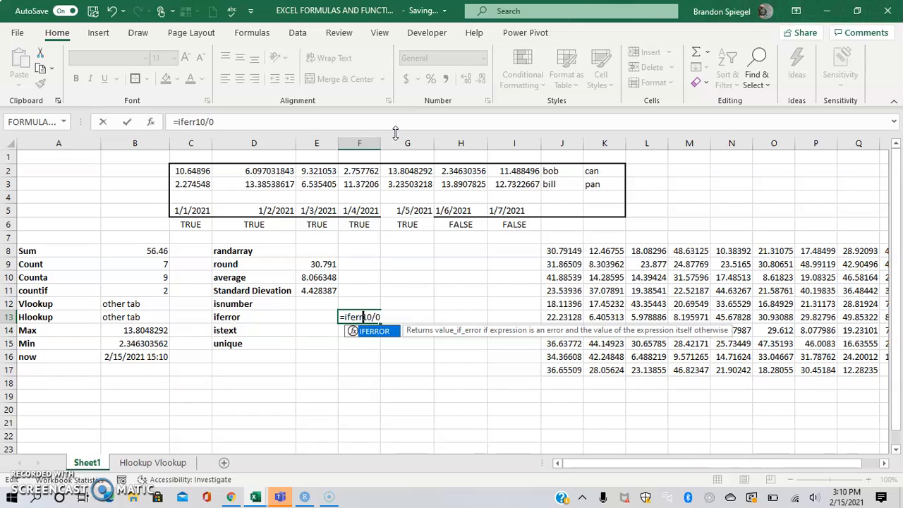
type("or(")
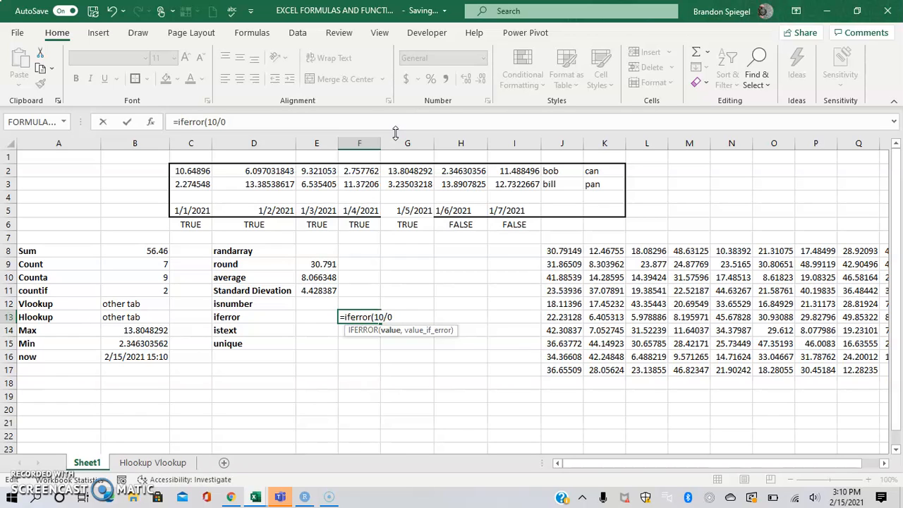
type(",\"\"")
key("Return")
key("Up")
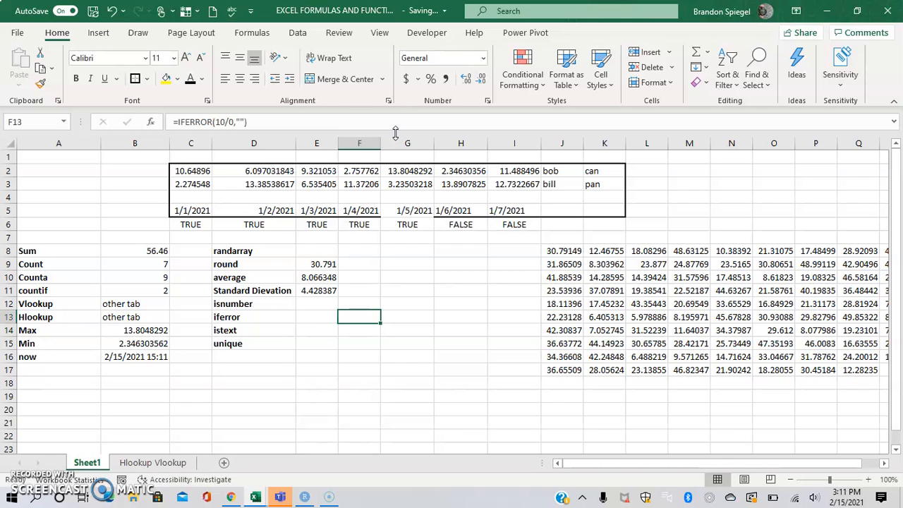
Set the error value of the IFERROR formula in F13 to the text "I hate errors"
key("F2")
key("Left")
key("Left")
type("tji")
key("BackSpace")
key("BackSpace")
key("BackSpace")
type("I hate errors")
key("Return")
key("Up")
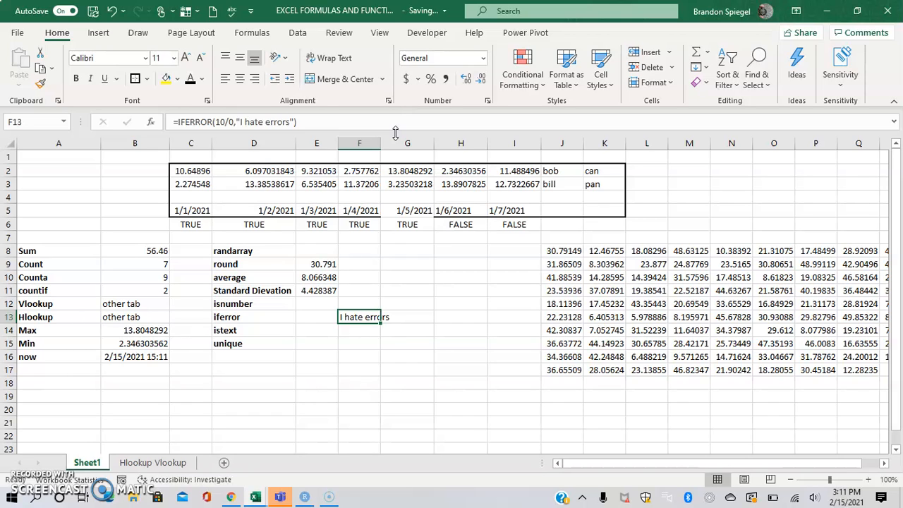
key("Down")
key("Left")
key("Left")
key("shift+Right")
key("shift+Left")
key("shift+Right")
key("shift+Right")
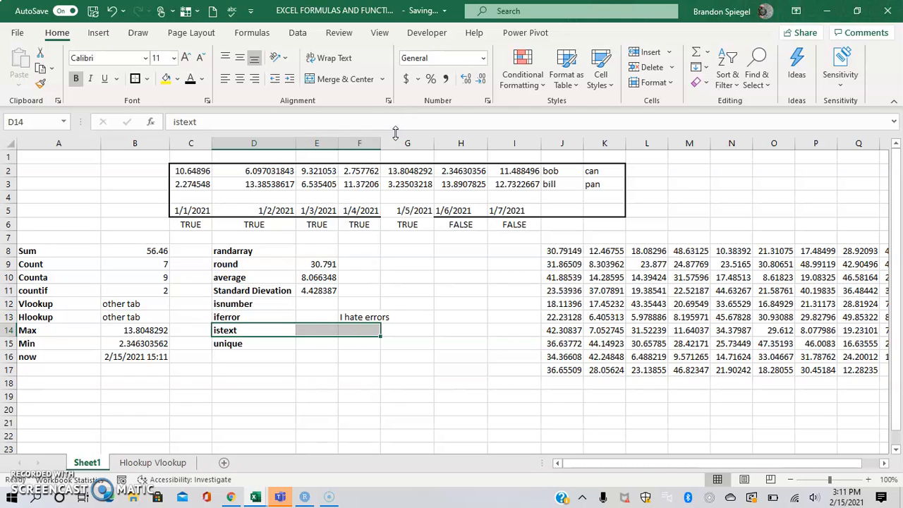
key("Right")
key("Right")
Enter an ISTEXT formula in C7 that tests the date in C5
key("Left")
key("Left")
key("Up")
key("Up")
key("Up")
key("Up")
key("Up")
key("Up")
key("Up")
key("Left")
type("=istext(")
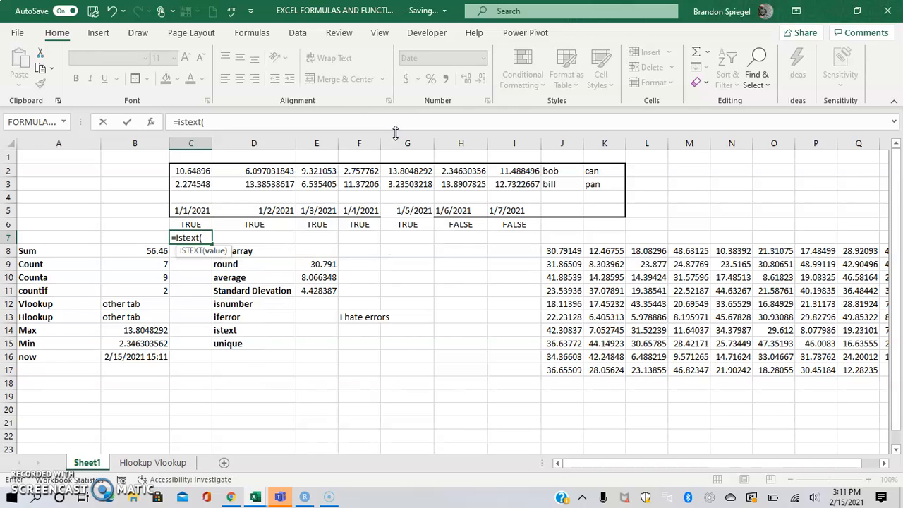
key("Up")
key("Up")
key("Return")
Copy the ISTEXT formula from C7 across row 7 through I7
key("Up")
key("ctrl+c")
key("shift+Right")
key("shift+Right")
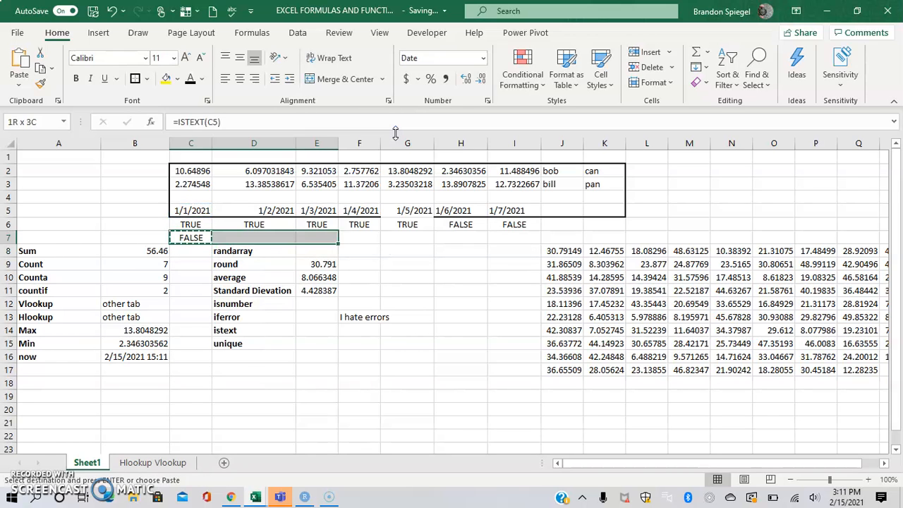
key("shift+Right")
key("shift+Right")
key("shift+Right")
key("shift+Right")
key("ctrl+v")
key("Escape")
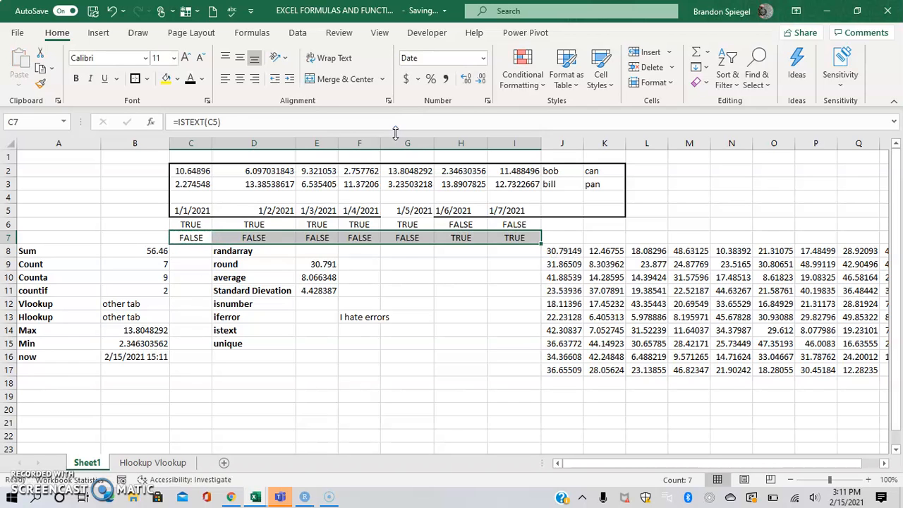
Highlight the ISTEXT results in H7:I7, under the last two dates, to examine them
key("Right")
key("Right")
key("Right")
key("Right")
key("Right")
key("shift+Right")
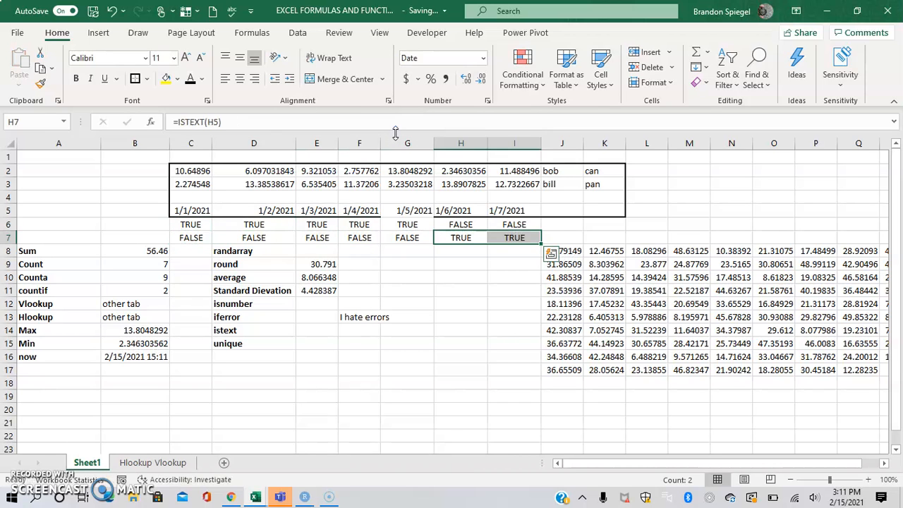
key("Down")
key("Left")
key("Left")
key("Left")
key("Down")
key("Left")
key("Down")
key("Down")
key("Down")
key("Down")
key("Down")
key("Down")
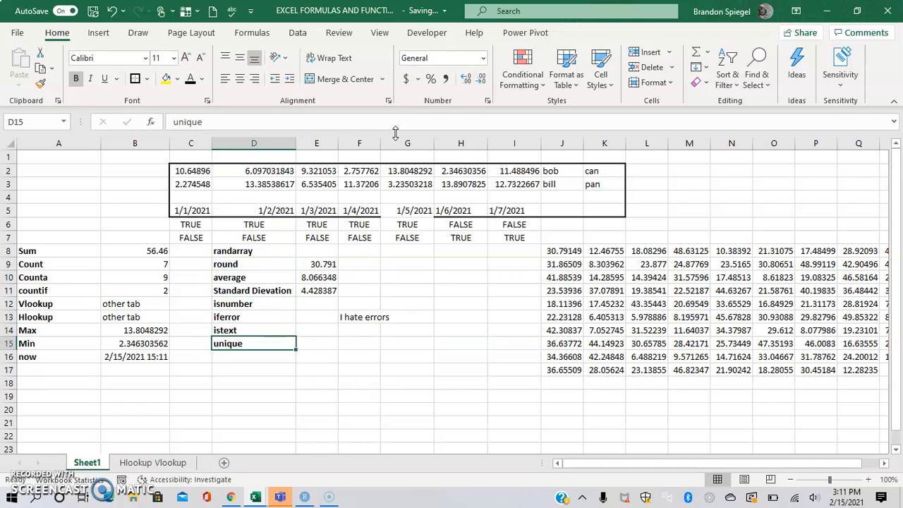
key("Right")
key("Down")
key("Down")
key("Up")
key("Up")
key("Left")
key("shift+Right")
key("shift+Left")
key("shift+Right")
key("Up")
key("Down")
key("shift+Right")
key("Down")
key("Right")
key("Right")
key("Down")
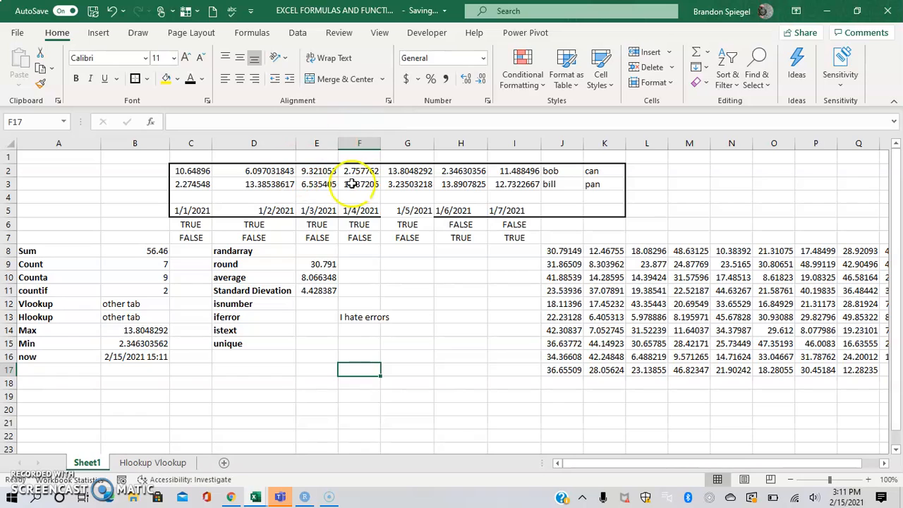
key("Down")
key("Down")
key("Down")
key("Up")
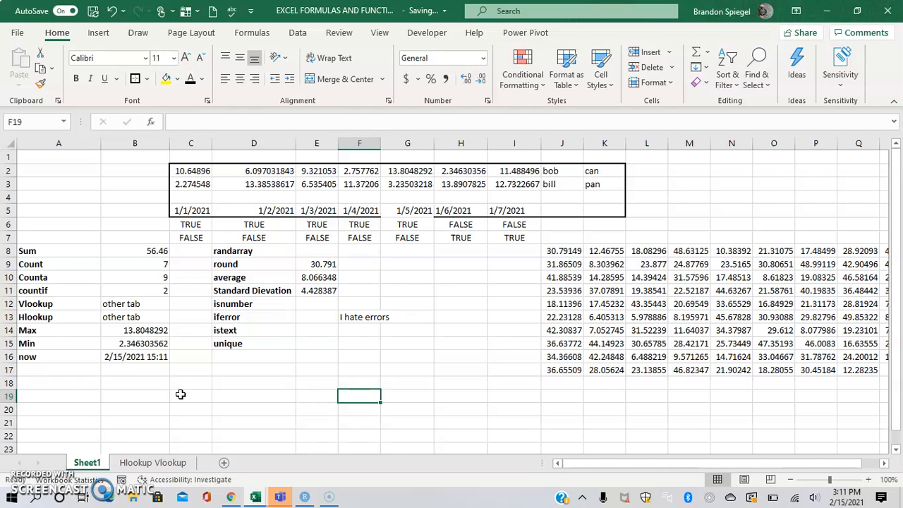
left_click(28, 471)
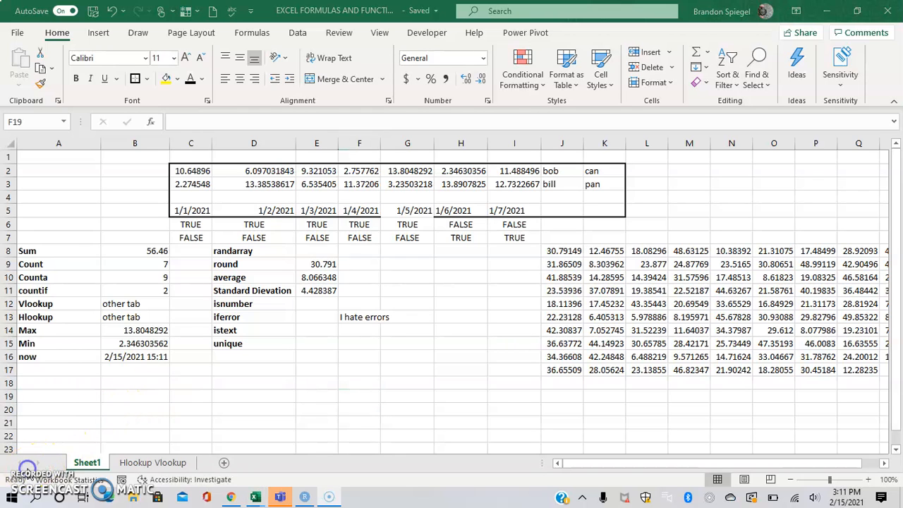
left_click(292, 371)
left_click(317, 371)
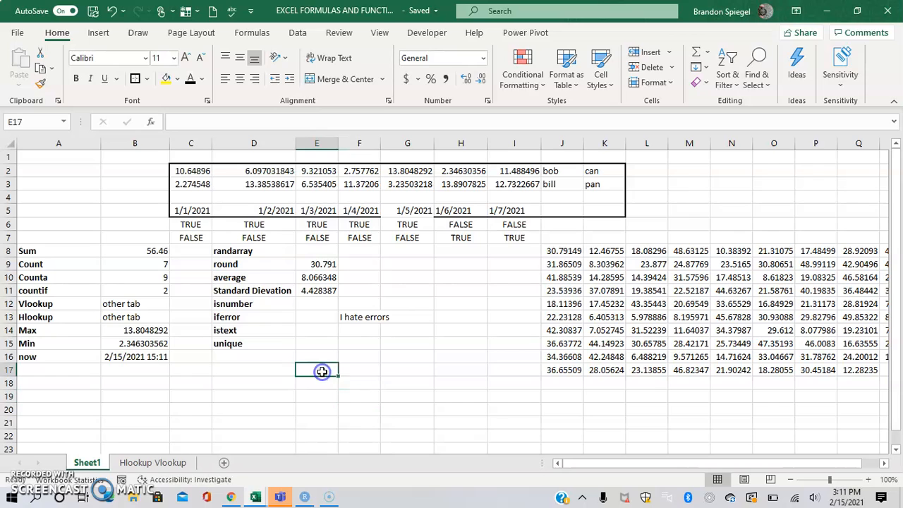
type("1")
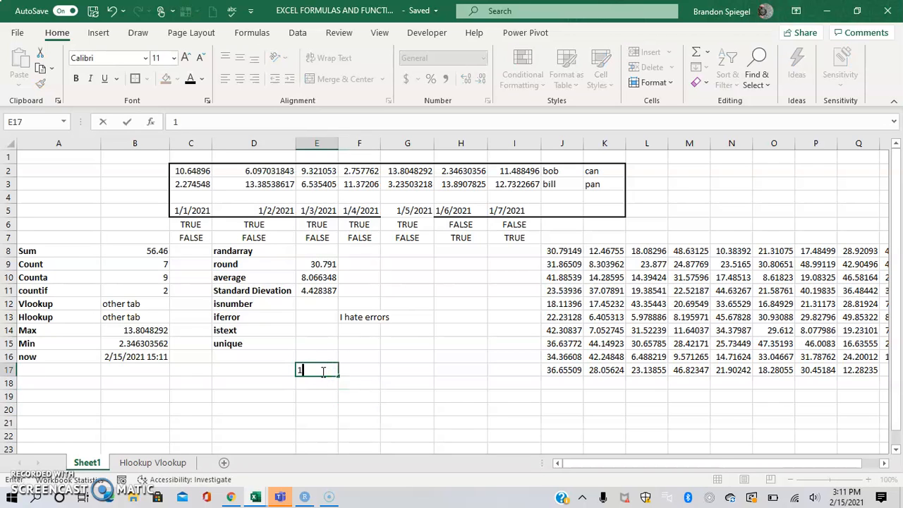
key("Return")
type("1 1")
key("Return")
type("12")
key("Return")
type("2")
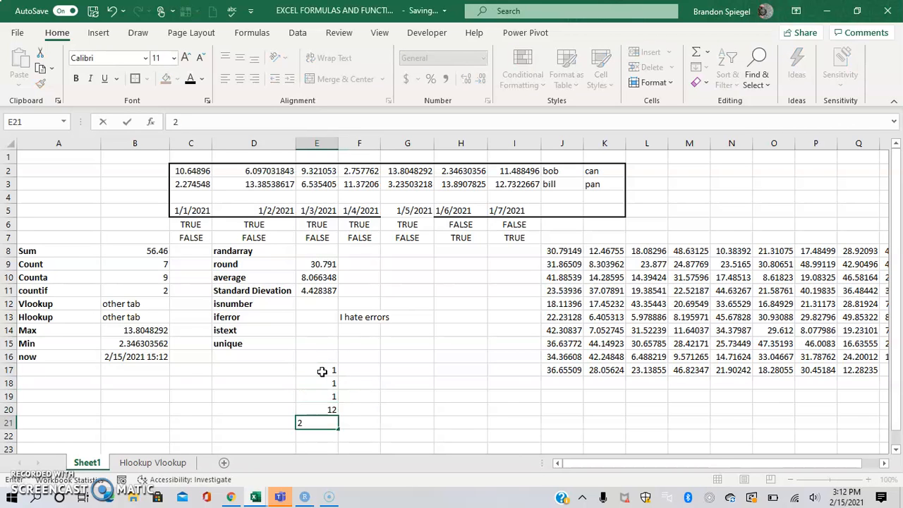
key("BackSpace")
left_click(322, 371)
key("ctrl+shift+Down")
key("Delete")
Fill E19:E26 with the sample values 1, 2, 1, 2, 1, 2, 4 and 3, one per cell
key("Down")
key("Down")
key("Down")
key("Down")
key("Down")
key("Down")
key("Down")
key("Down")
key("Down")
key("Down")
key("Down")
key("Down")
key("Down")
key("Up")
key("Up")
key("Up")
key("Up")
key("Up")
key("Up")
key("Up")
key("Up")
key("Up")
key("Up")
key("Up")
type("1")
key("Return")
type("2")
key("Return")
type("1")
key("Return")
type("2")
key("Return")
type("1")
key("Return")
type("2")
key("Return")
key("Return")
type("3")
key("Return")
key("Up")
key("Up")
type("4")
key("Return")
Enter the formula =UNIQUE(E19:E26) in E27, directly below the sample list, and select its spilled values
key("Return")
type("=unique")
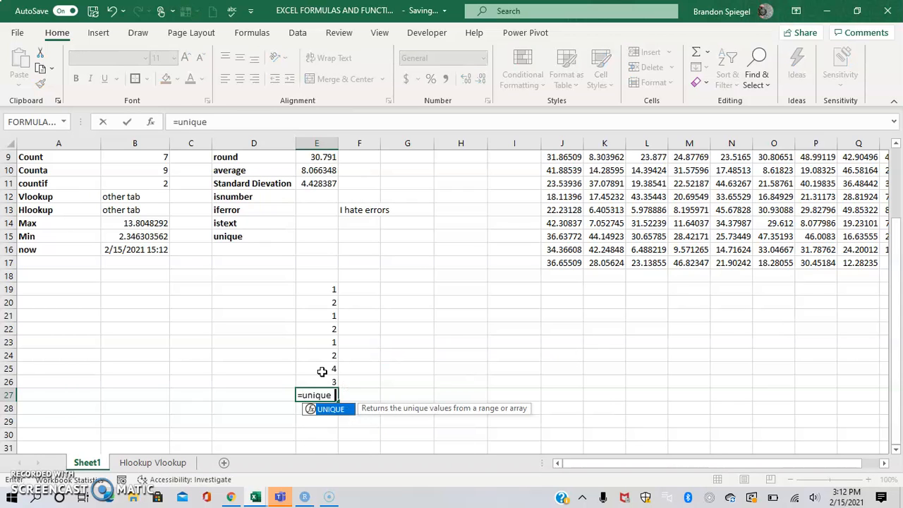
type("(")
key("Up")
key("ctrl+shift+Up")
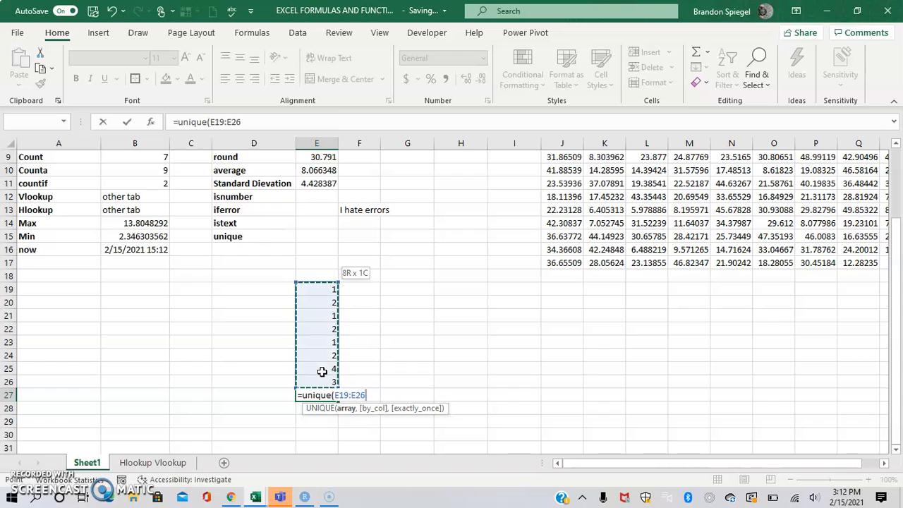
type(")")
key("ctrl+Return")
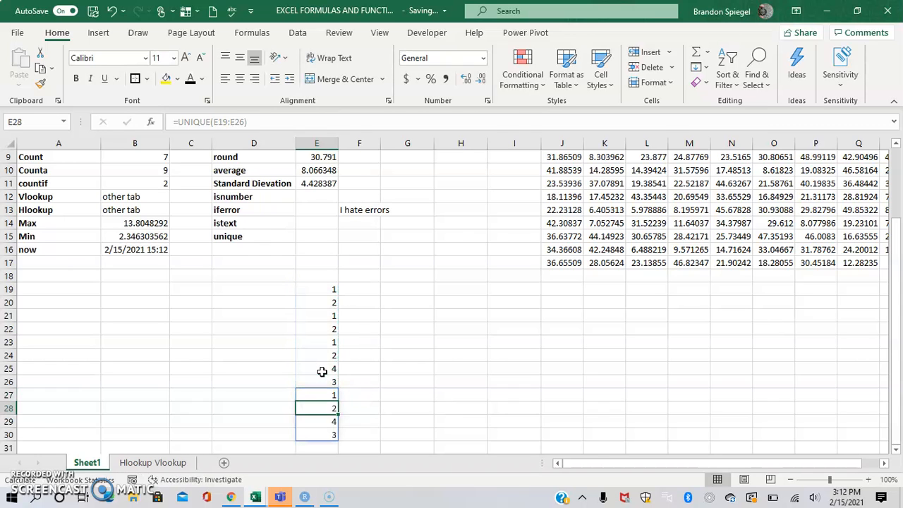
key("ctrl+shift+Down")
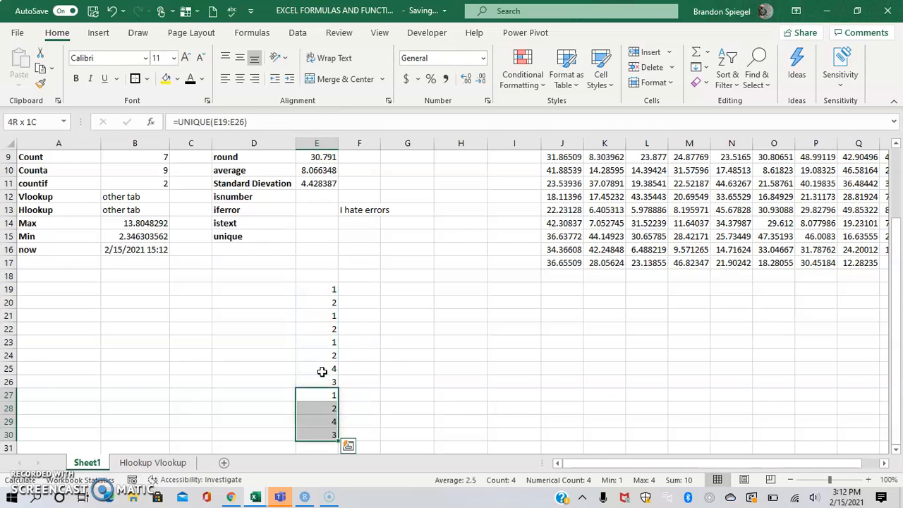
Go through the sample values in E19:E26 cell by cell to compare them with the UNIQUE results below
key("Up")
key("Up")
key("Up")
key("Up")
key("Up")
key("Up")
key("Up")
key("Up")
key("Down")
key("Down")
key("Down")
key("Down")
key("Down")
key("Down")
key("Down")
key("Down")
Move the spilled UNIQUE formula from E27:E30 to G20, beside the sample list, keeping its reference to E19:E26
key("ctrl+shift+Down")
key("ctrl+c")
key("ctrl+Up")
key("Up")
key("Right")
key("Right")
key("Down")
key("Right")
key("Left")
key("Down")
key("ctrl+v")
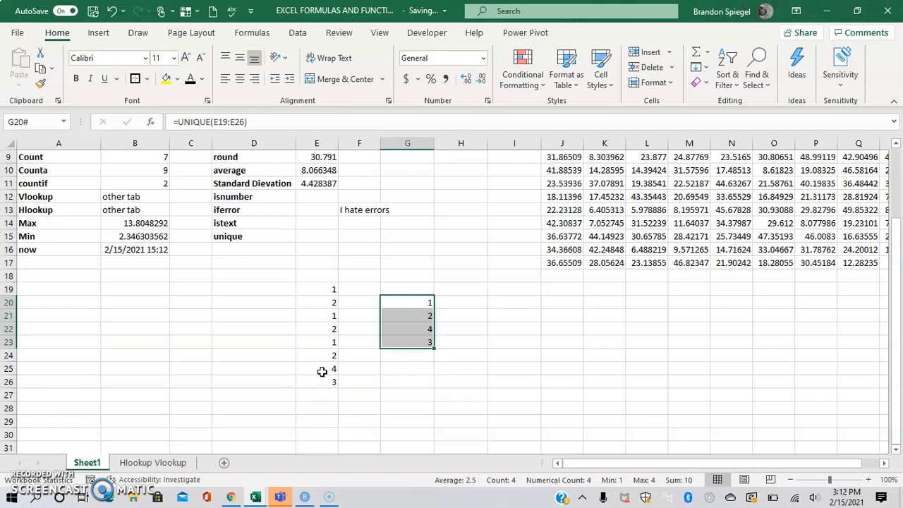
Highlight the source list E19:E26 and select the UNIQUE formula in G20 to compare the two
key("Left")
key("Left")
key("Up")
key("ctrl+shift+Down")
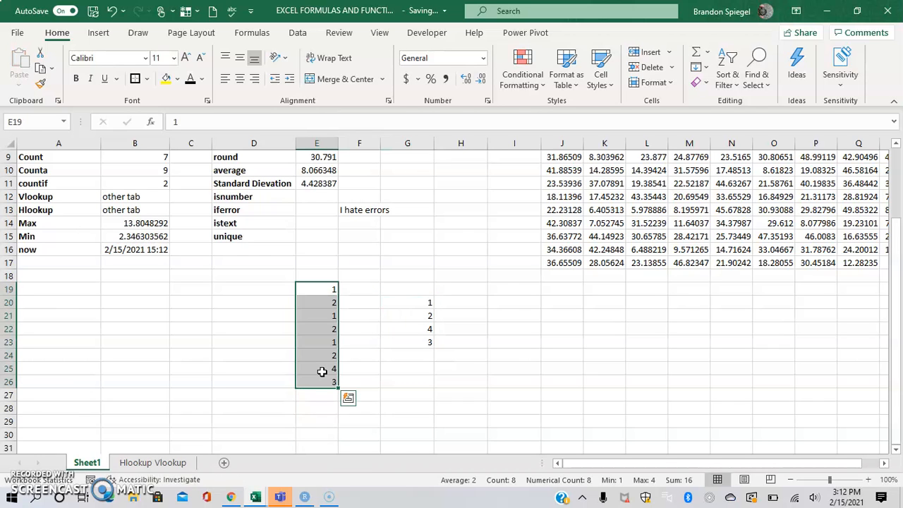
key("Down")
key("Right")
key("Right")
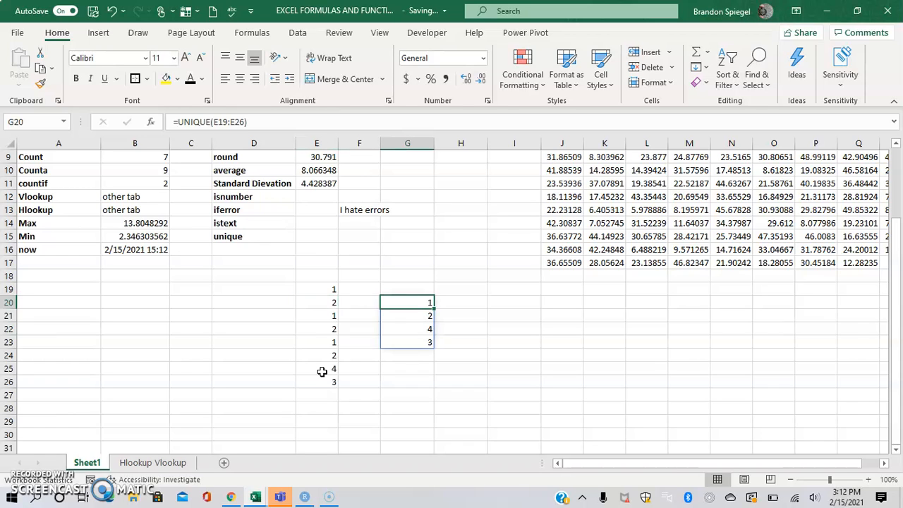
Return to cell A1 at the start of the sheet to bring the full set of function examples into view
key("Left")
key("Left")
key("Up")
key("Up")
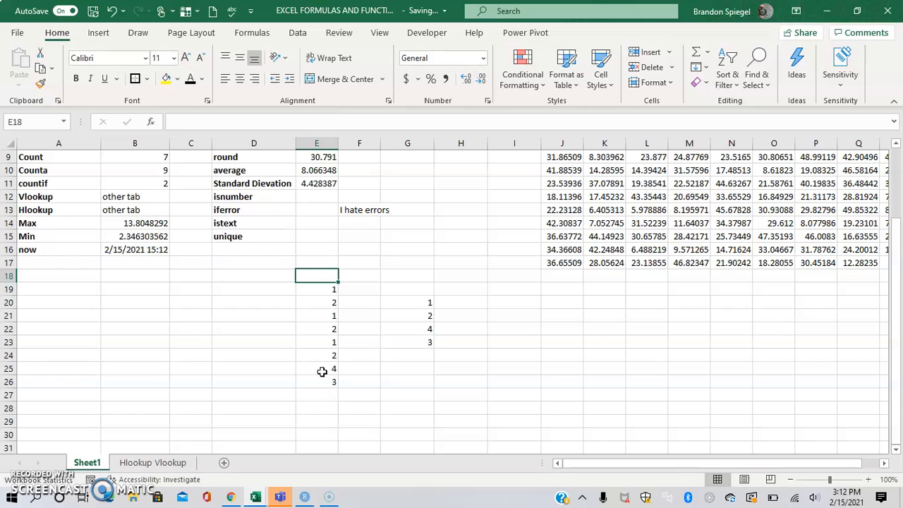
key("Up")
key("Up")
key("Up")
key("Up")
key("Up")
key("Up")
key("Up")
key("Up")
key("Up")
key("Up")
key("Up")
key("Up")
key("Up")
key("Up")
key("Up")
key("Up")
key("Up")
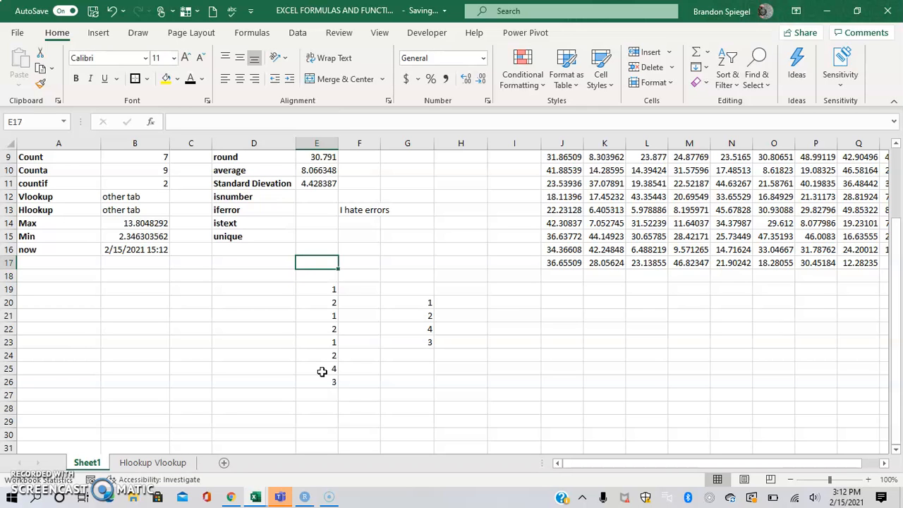
key("Left")
key("Left")
key("Left")
key("Left")
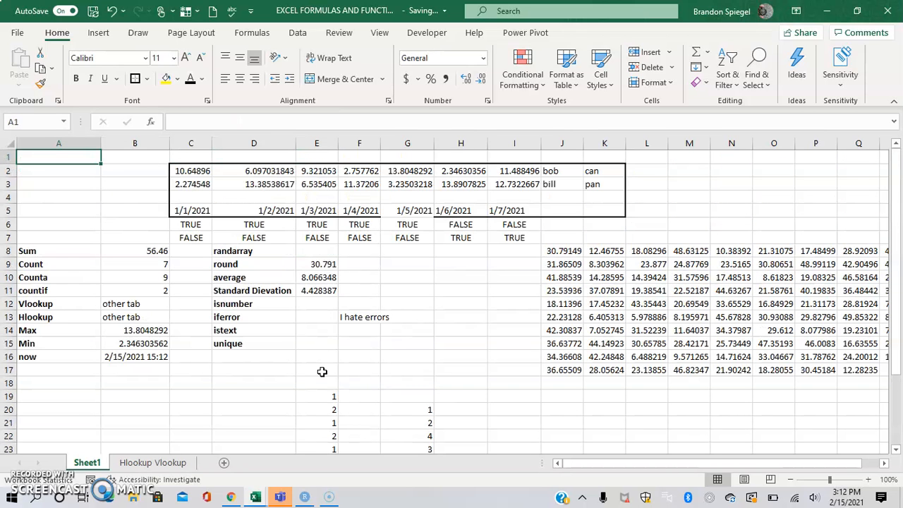